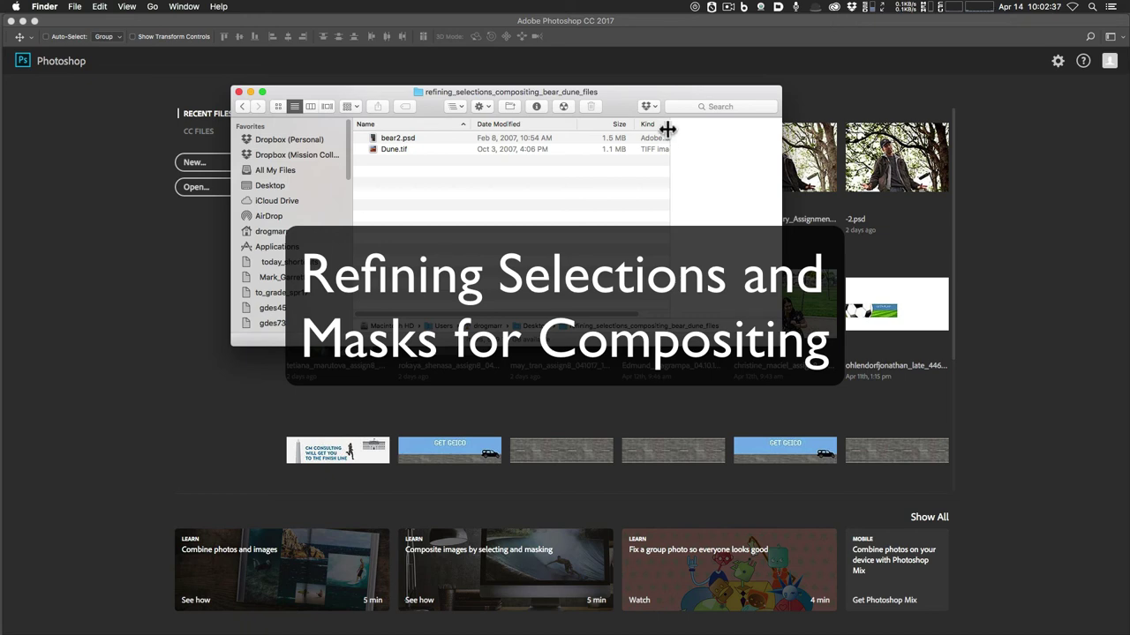
# Step: Open both bear2.psd and Dune.tif from the refining_selections_compositing_bear_dune_files folder in Photoshop
pyautogui.click(406, 141)
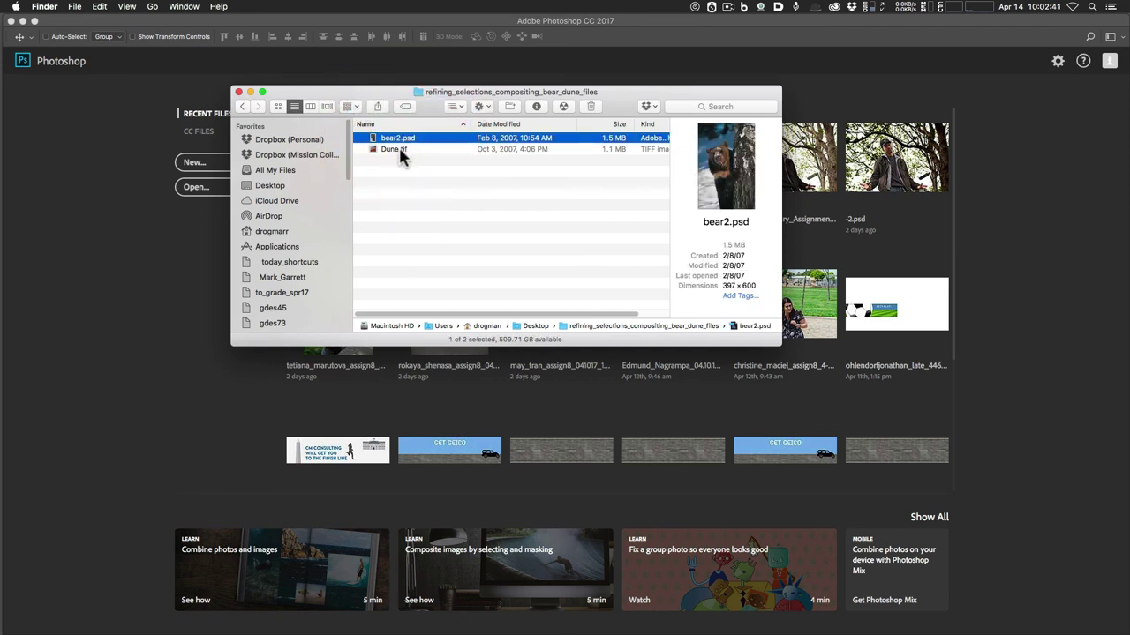
pyautogui.click(400, 152)
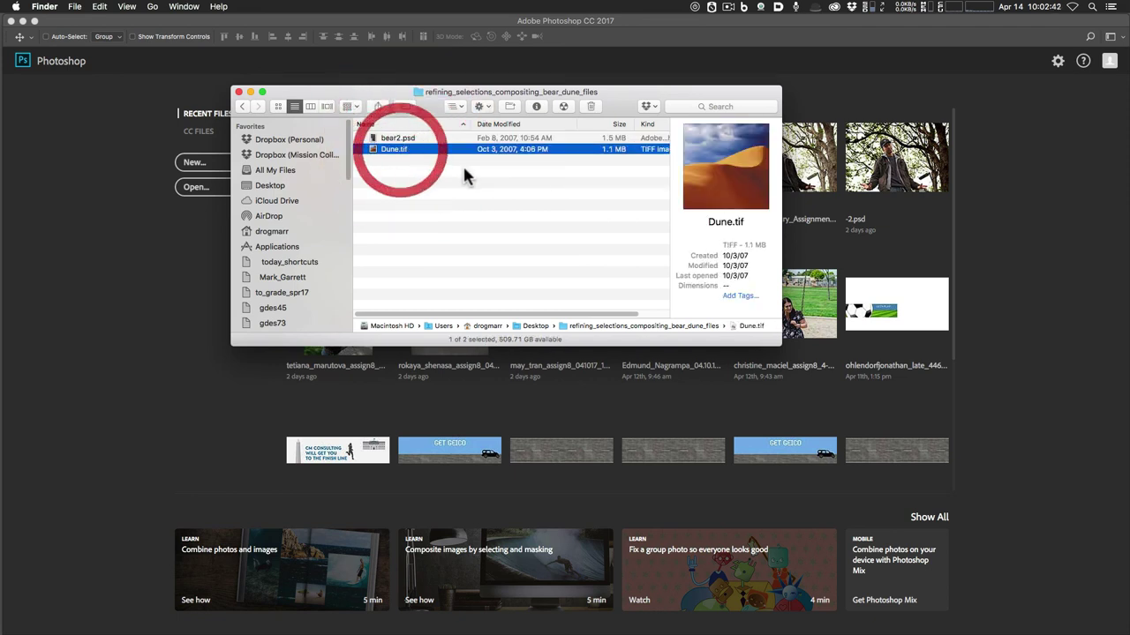
pyautogui.keyDown('shift'); pyautogui.click(401, 141); pyautogui.keyUp('shift')
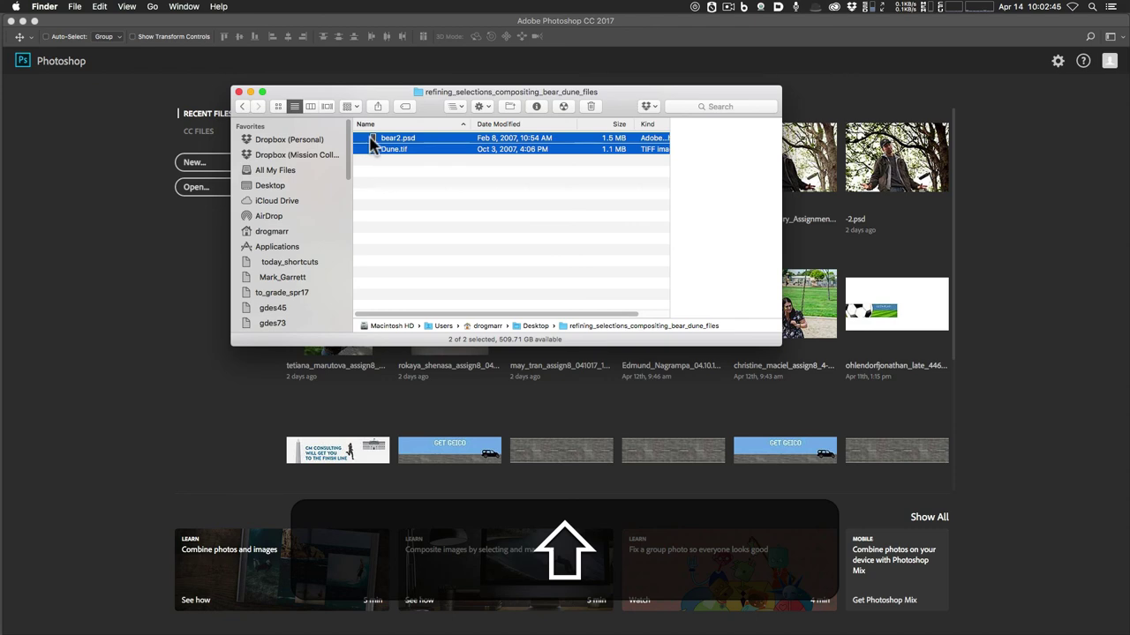
pyautogui.moveTo(371, 144); pyautogui.dragTo(9, 222)
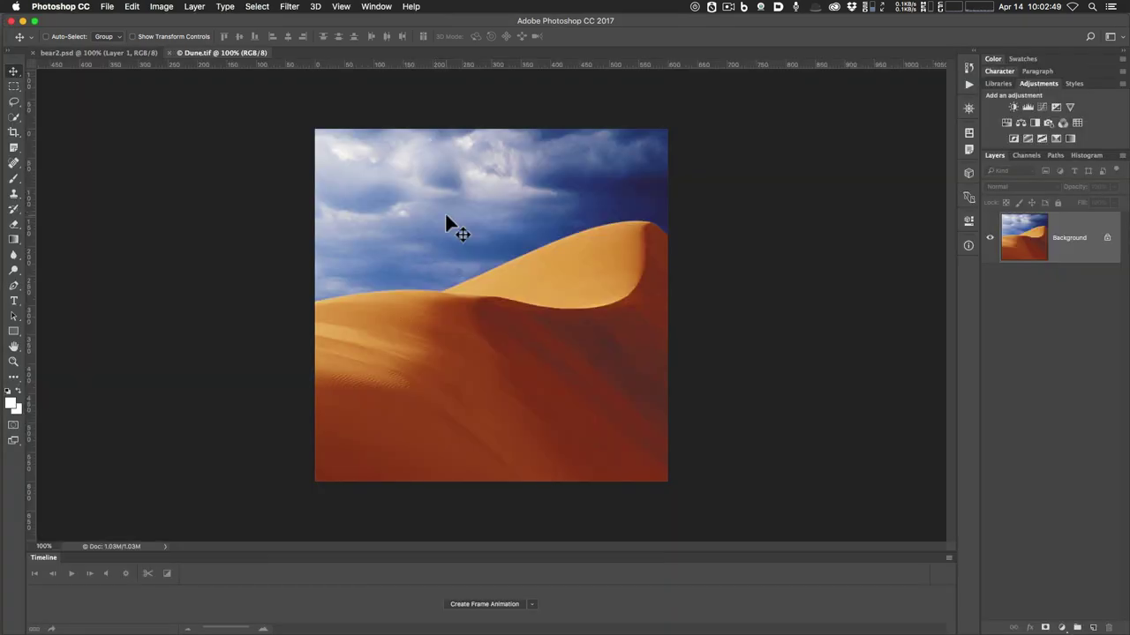
# Step: Compare the bear2.psd and Dune.tif images by switching between the two documents
pyautogui.click(108, 53)
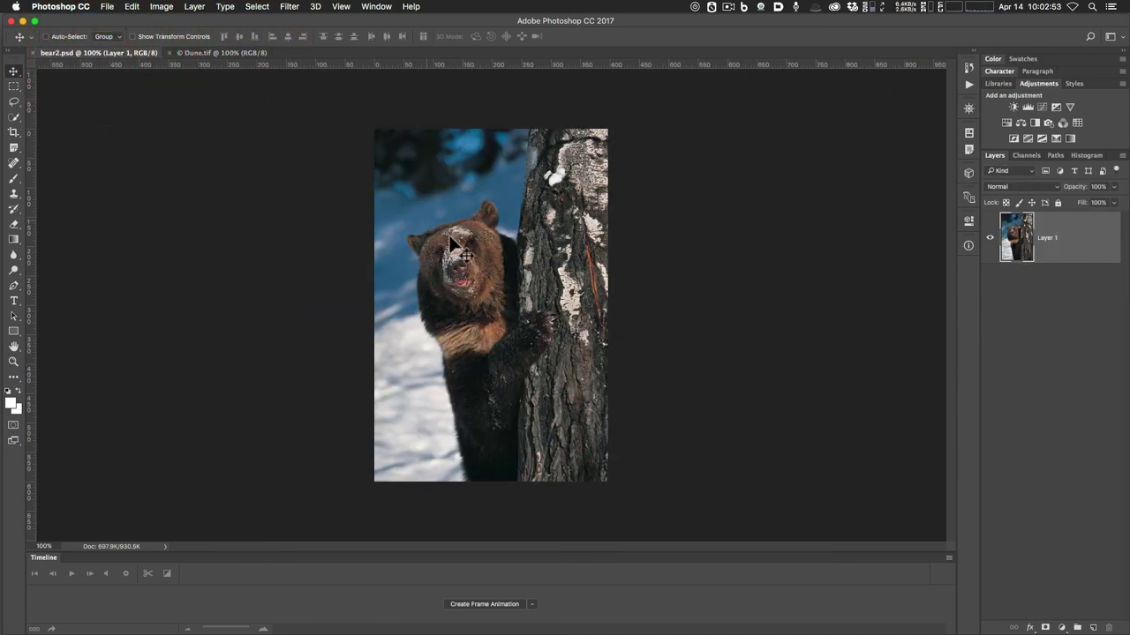
pyautogui.click(210, 53)
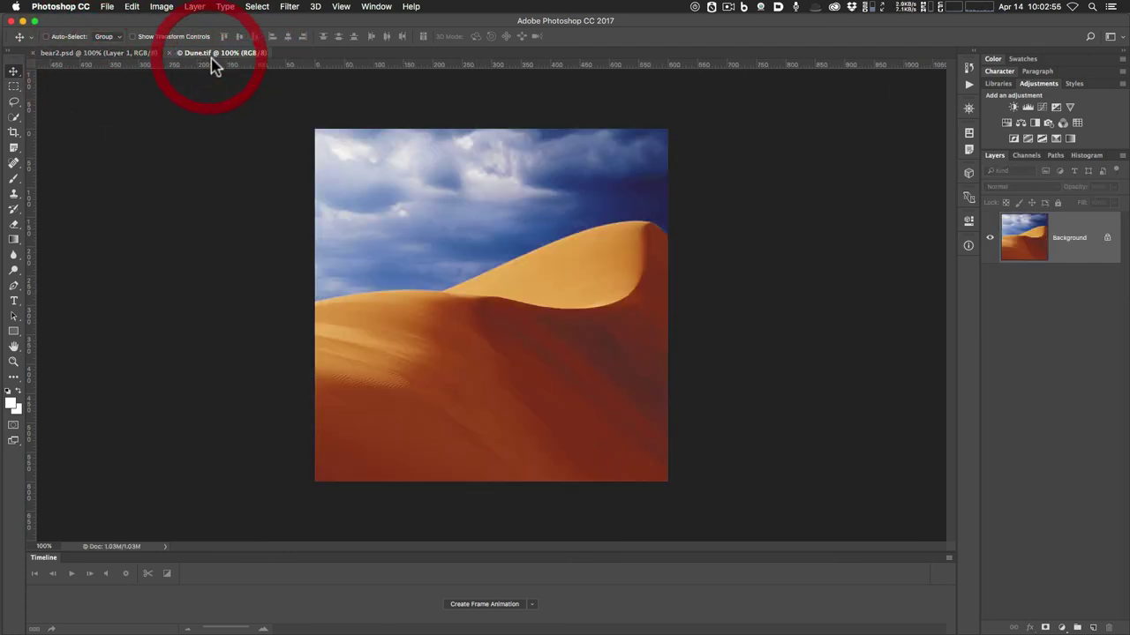
pyautogui.click(106, 53)
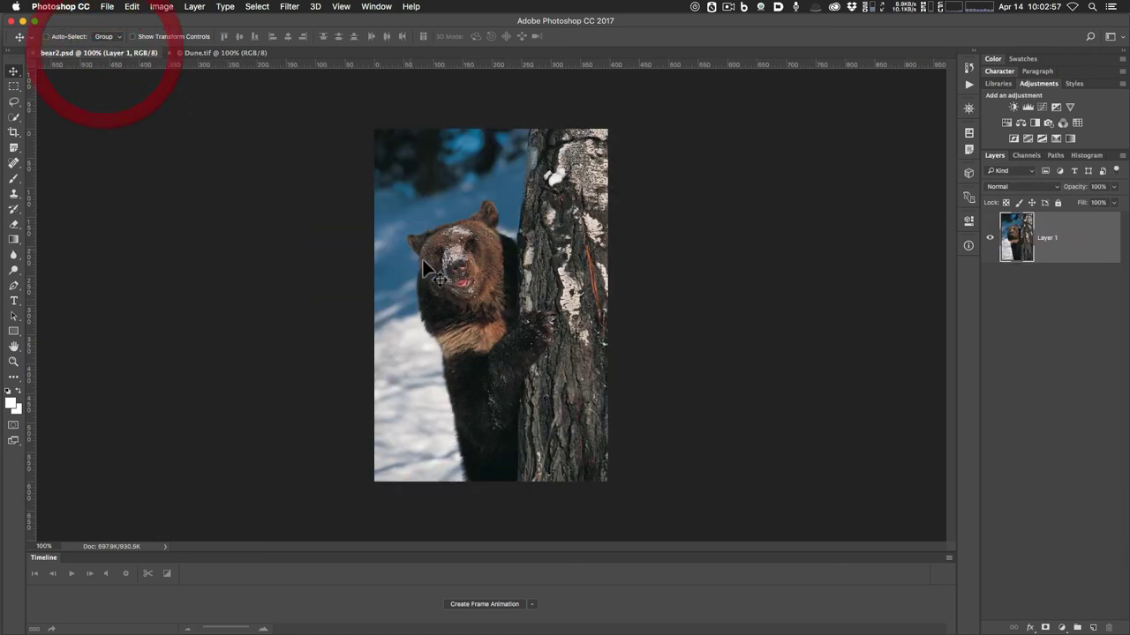
# Step: Float Dune.tif in its own window beside the bear image and copy its Background layer into bear2.psd
pyautogui.click(238, 53)
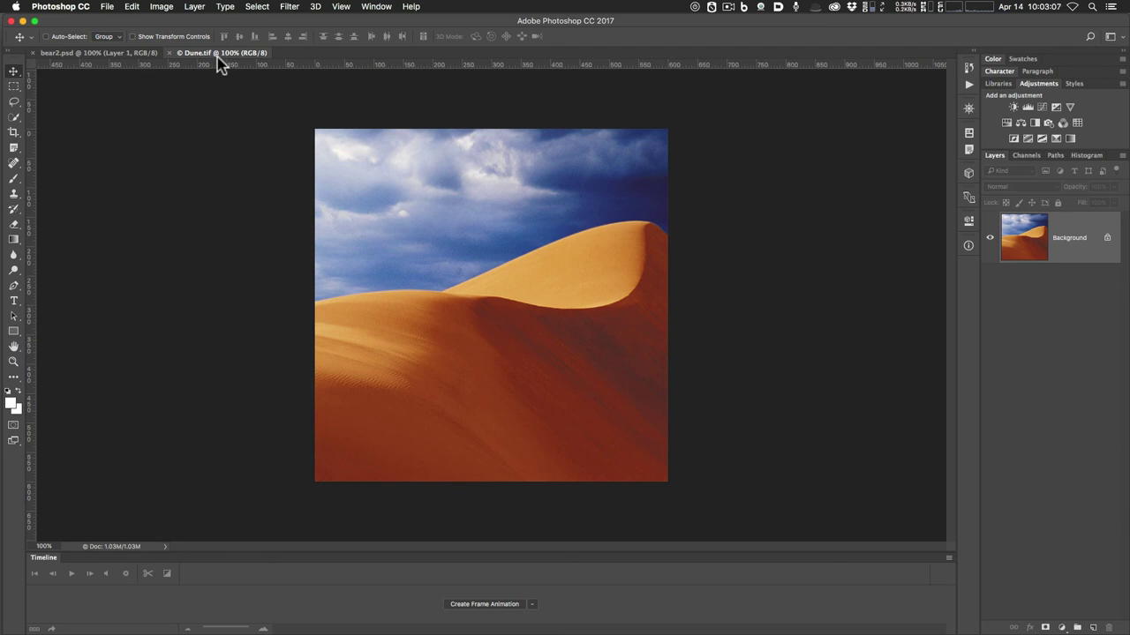
pyautogui.moveTo(218, 59); pyautogui.dragTo(265, 111)
pyautogui.moveTo(494, 109); pyautogui.dragTo(829, 179)
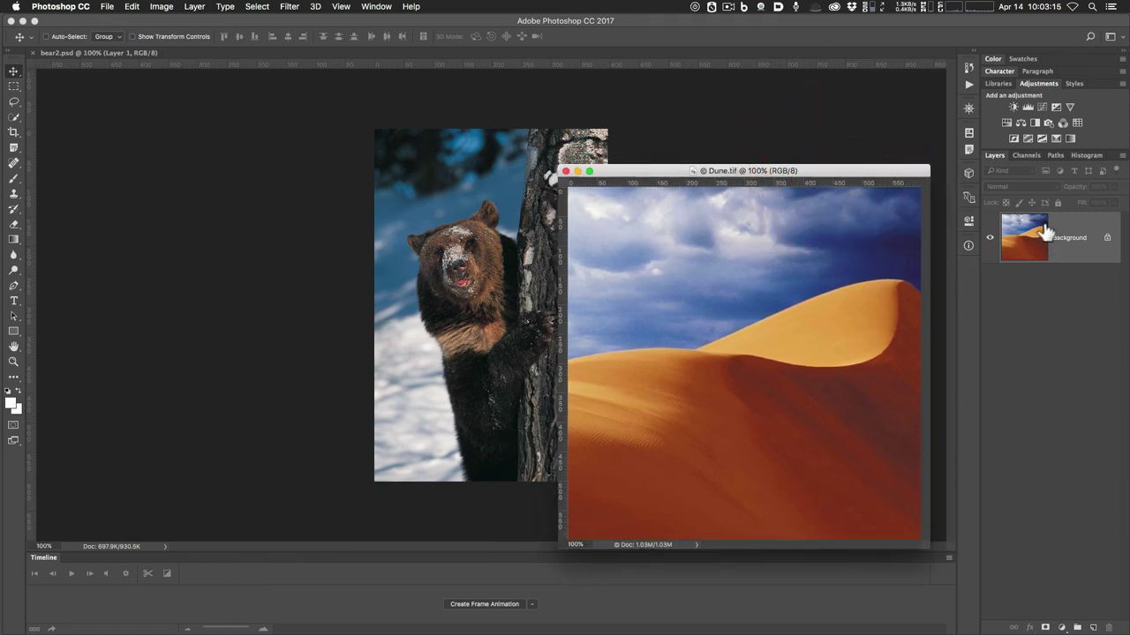
pyautogui.click(15, 69)
pyautogui.moveTo(1024, 251); pyautogui.dragTo(460, 263)
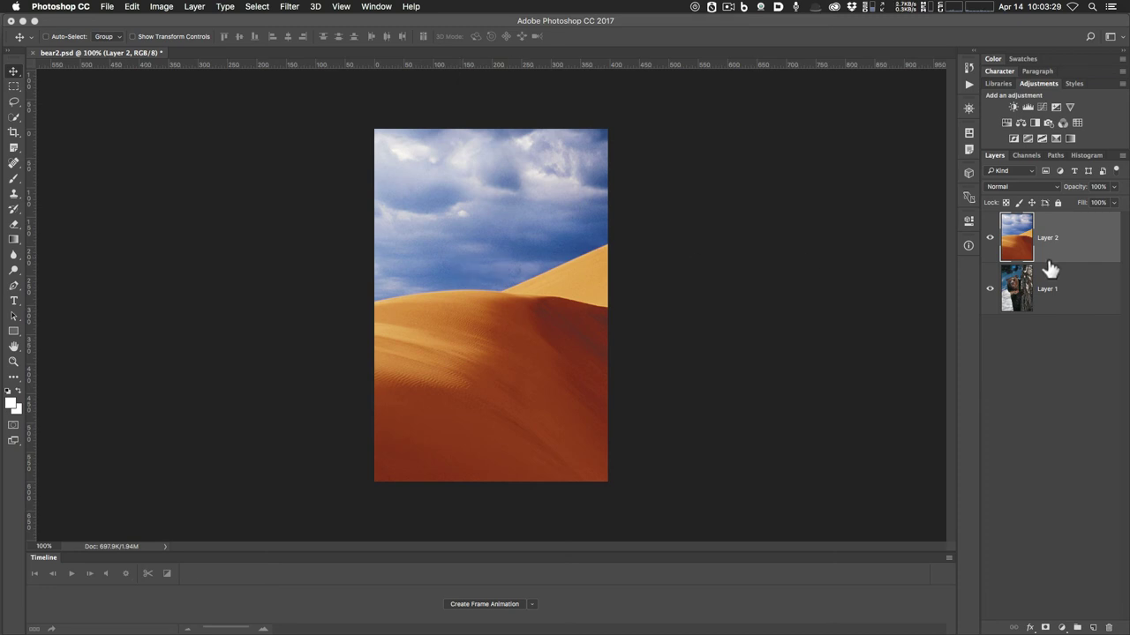
# Step: Move the dune layer below the bear layer in the stacking order
pyautogui.click(1022, 245)
pyautogui.click(1022, 287)
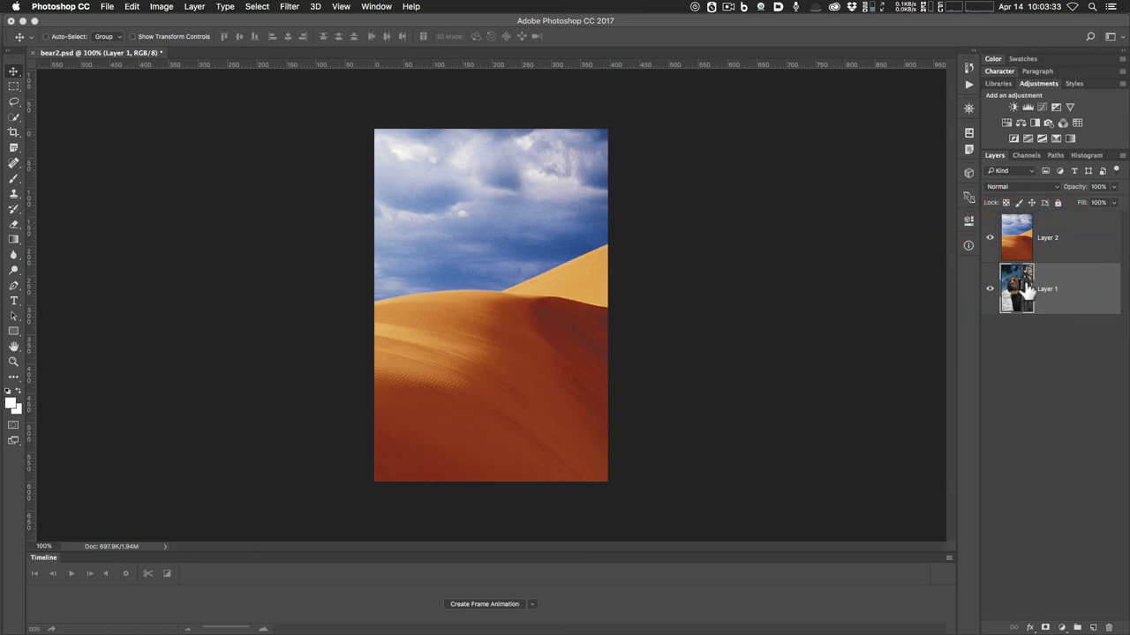
pyautogui.click(1020, 255)
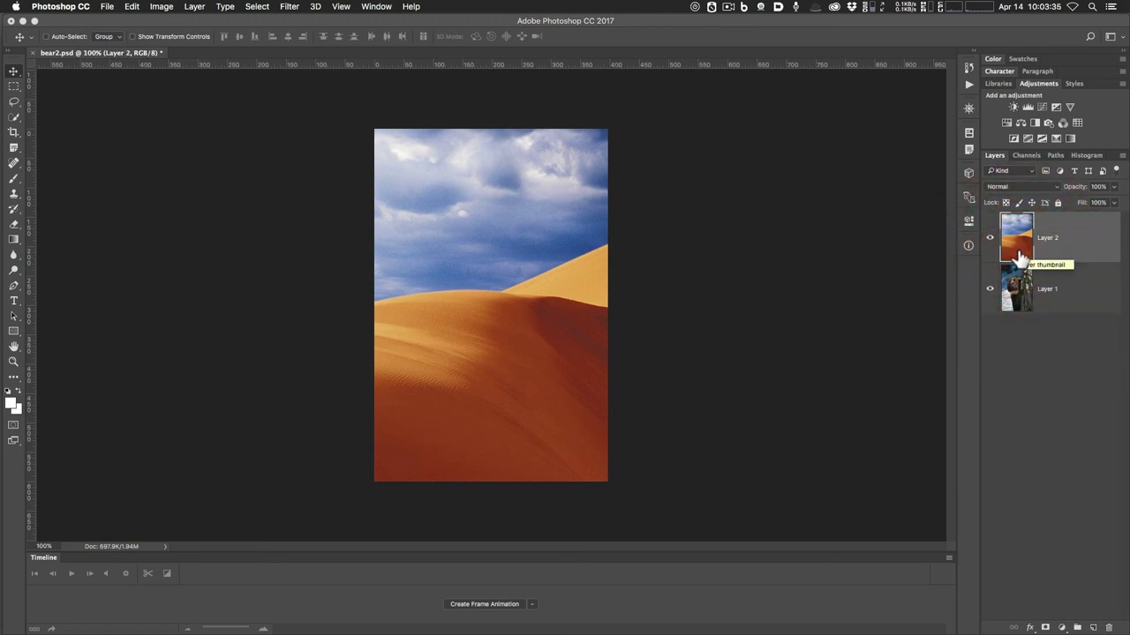
pyautogui.click(1019, 245)
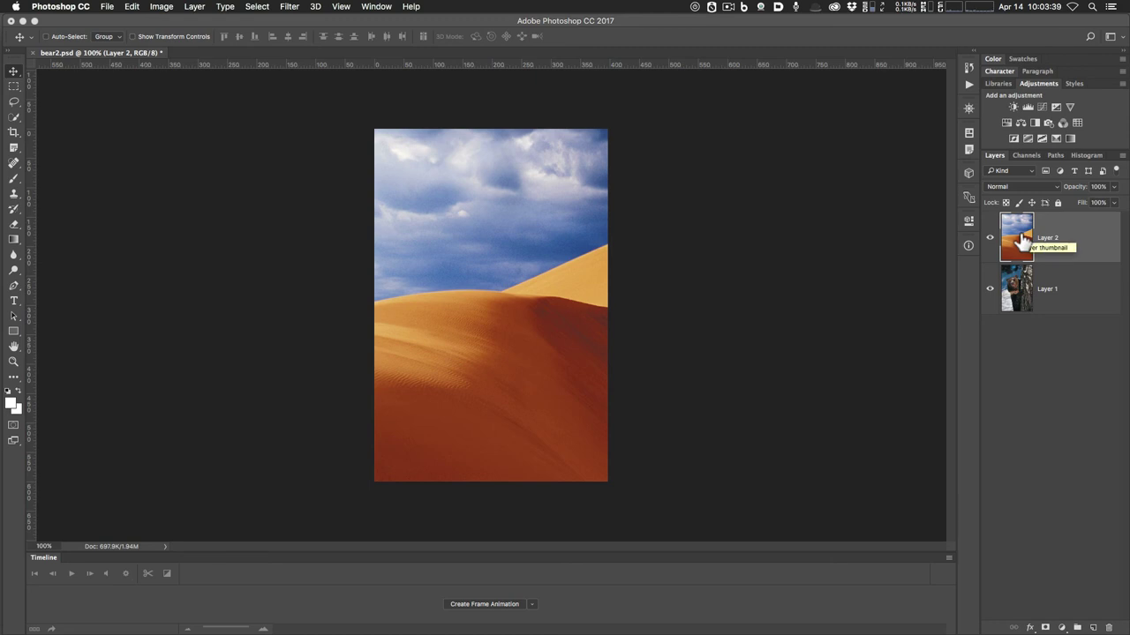
pyautogui.moveTo(1021, 240); pyautogui.dragTo(1018, 301)
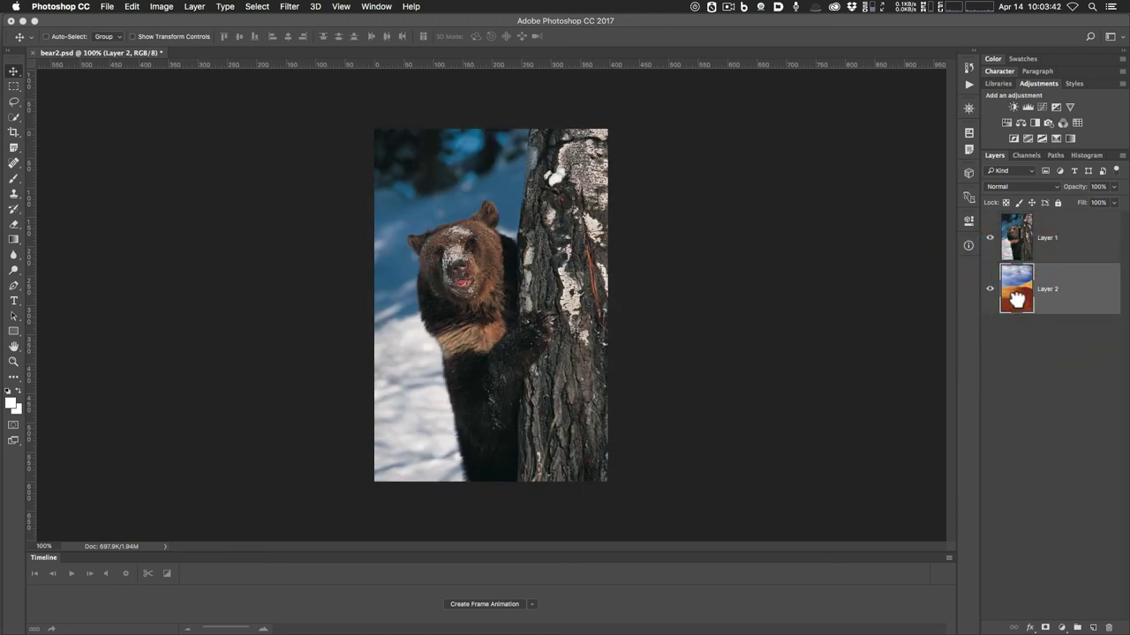
pyautogui.click(1013, 235)
pyautogui.click(1019, 300)
# Step: With the Quick Selection tool active, collapse the Timeline and fit the whole bear image in the window
pyautogui.click(13, 117)
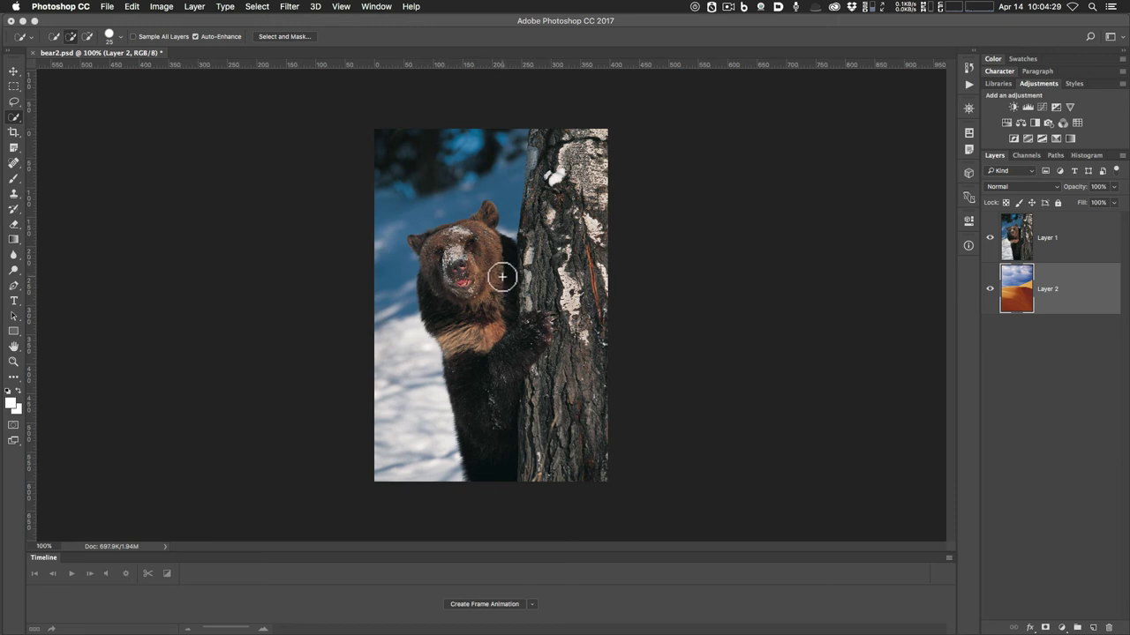
pyautogui.press('super+0')
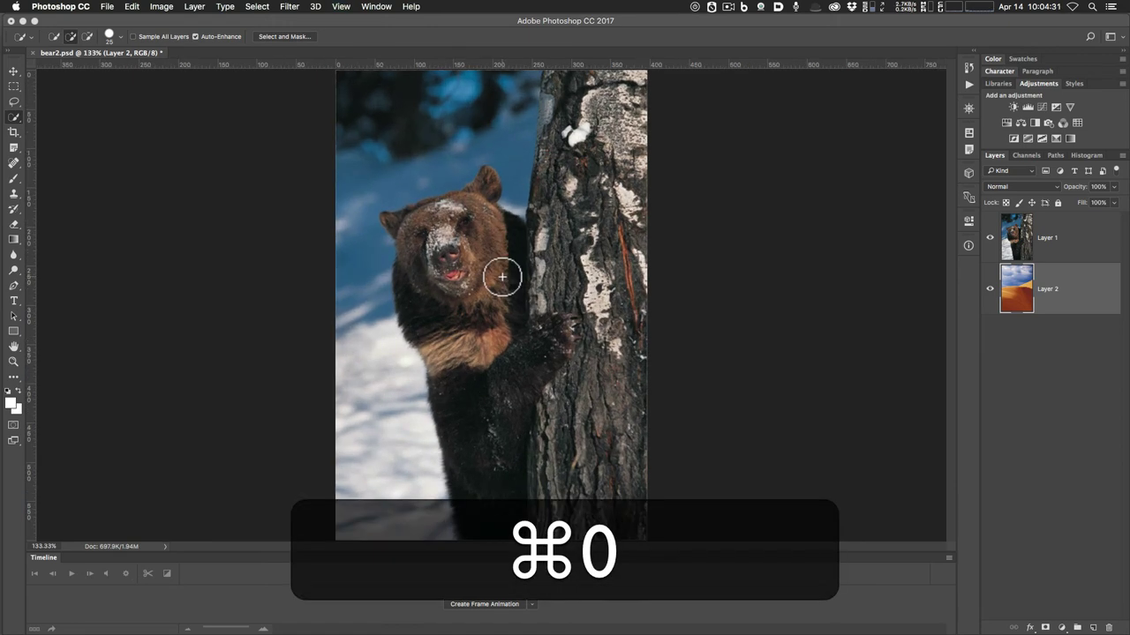
pyautogui.doubleClick(42, 557)
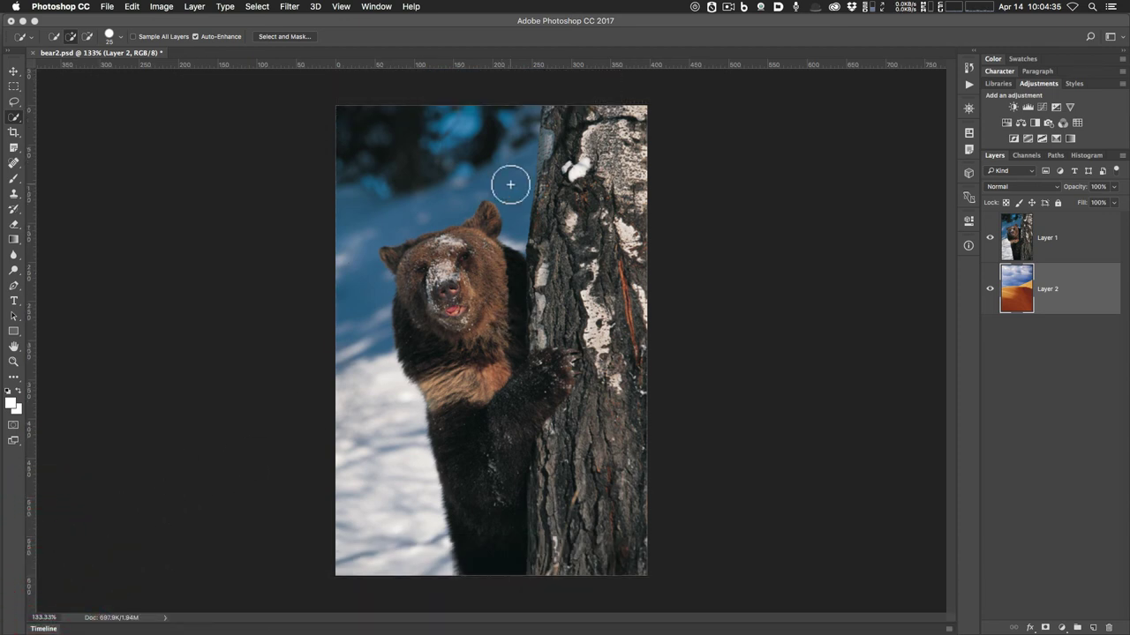
pyautogui.press('super+0')
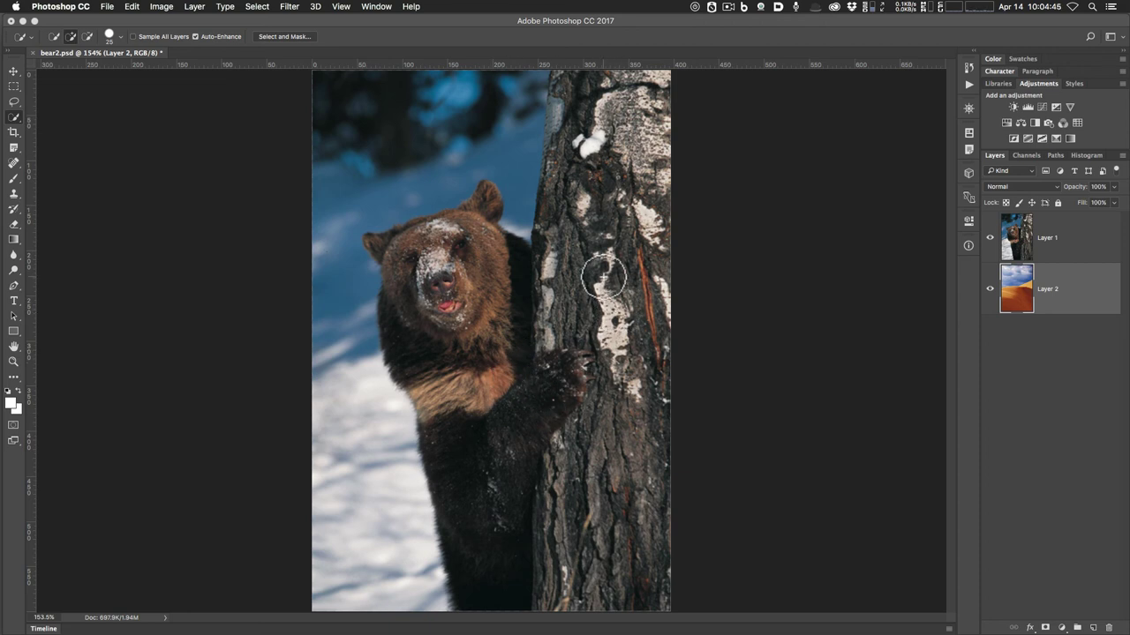
pyautogui.click(495, 289)
pyautogui.moveTo(494, 289)
pyautogui.mouseDown()
pyautogui.moveTo(471, 252)
pyautogui.moveTo(484, 199)
pyautogui.mouseUp()
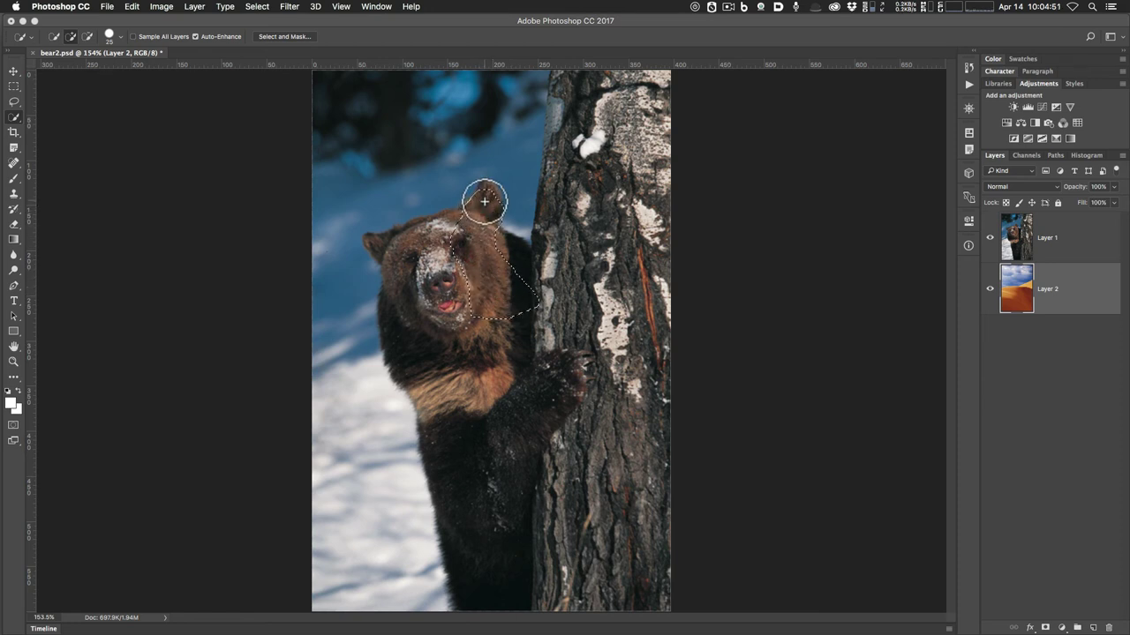
pyautogui.click(468, 225)
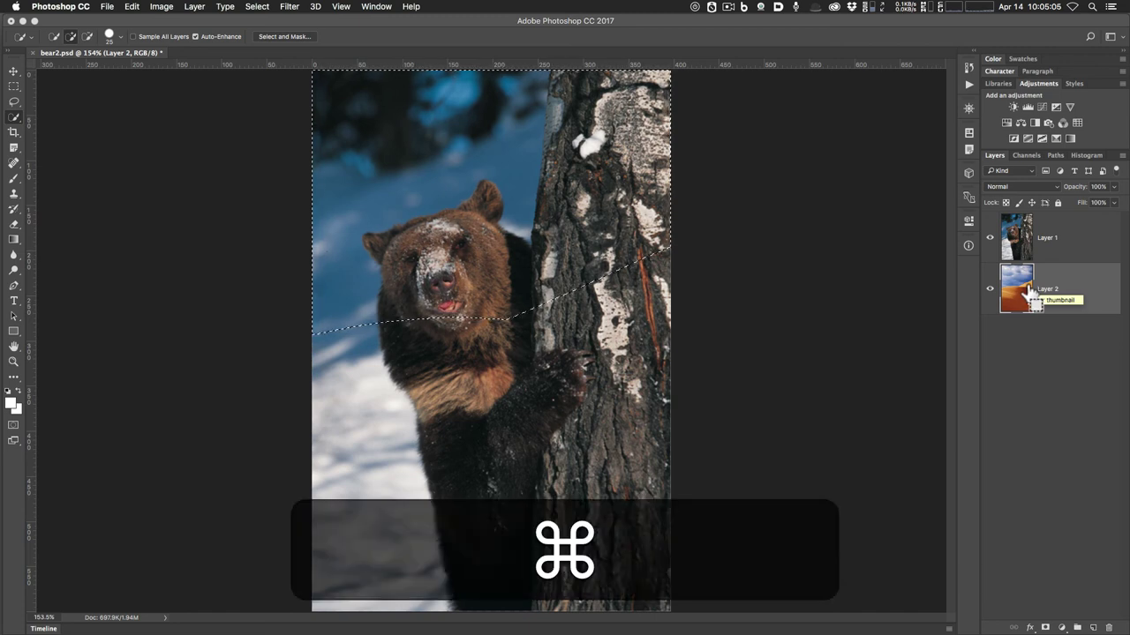
pyautogui.press('super+d')
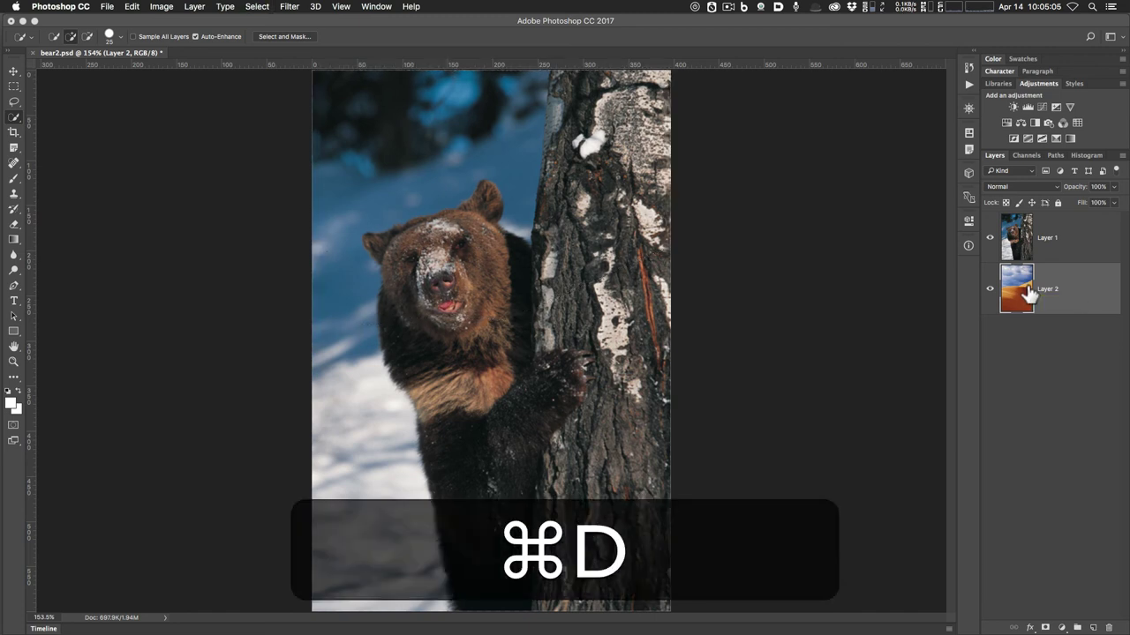
# Step: On Layer 1, select the bear and the tree trunk with the Quick Selection tool, enlarging the brush to 40
pyautogui.click(1060, 253)
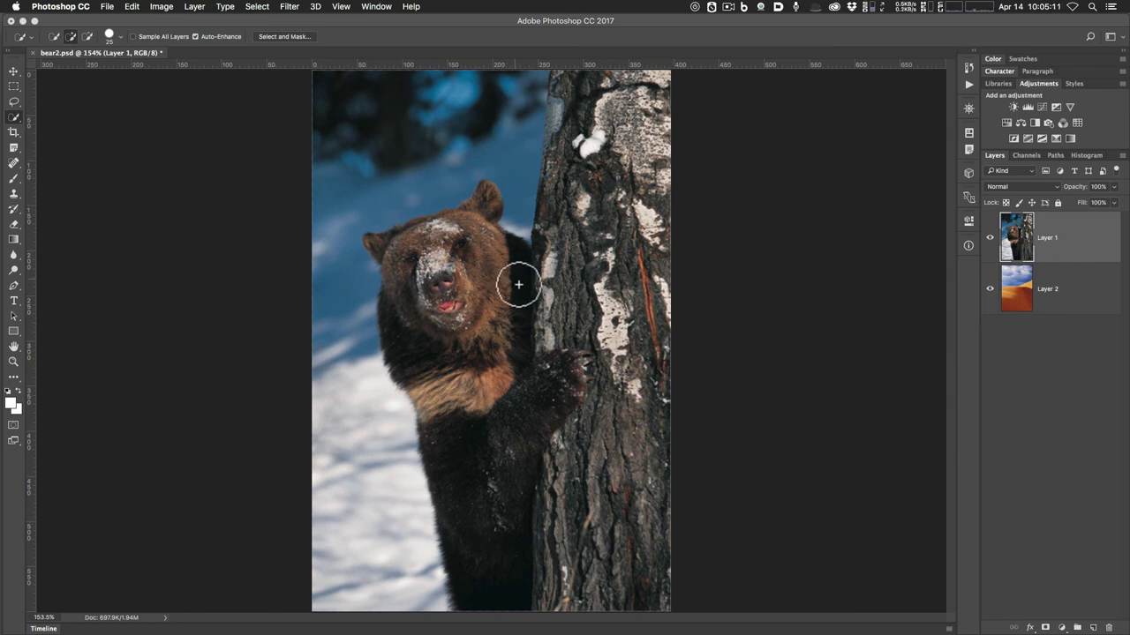
pyautogui.moveTo(578, 97); pyautogui.dragTo(571, 179)
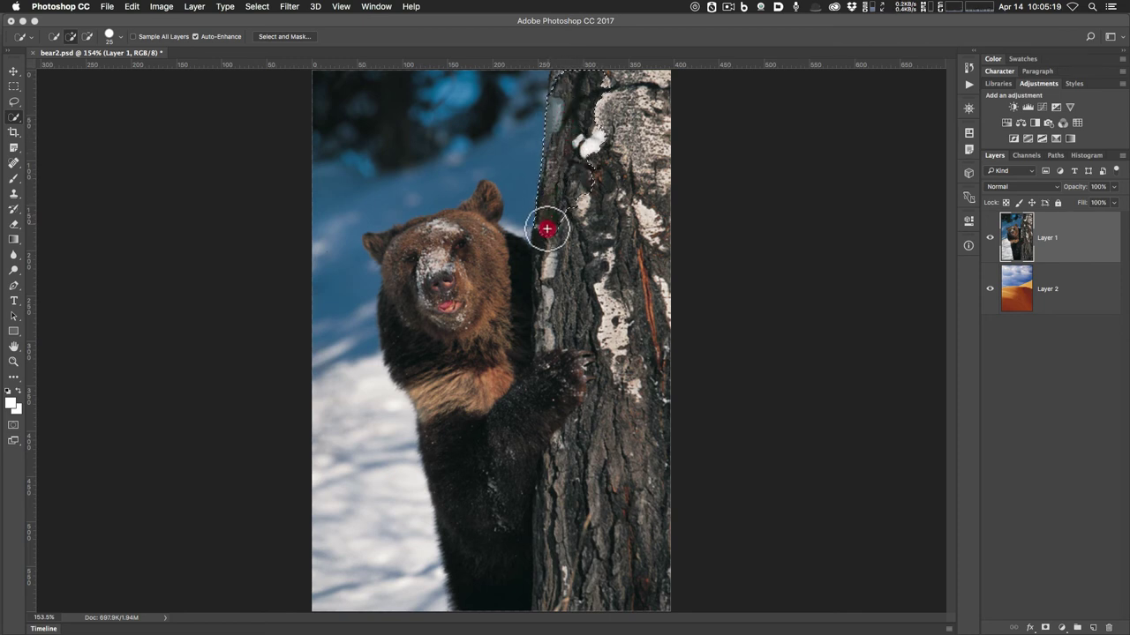
pyautogui.moveTo(499, 259)
pyautogui.mouseDown()
pyautogui.moveTo(481, 210)
pyautogui.moveTo(465, 232)
pyautogui.moveTo(382, 247)
pyautogui.moveTo(416, 237)
pyautogui.moveTo(403, 327)
pyautogui.mouseUp()
pyautogui.press(']')
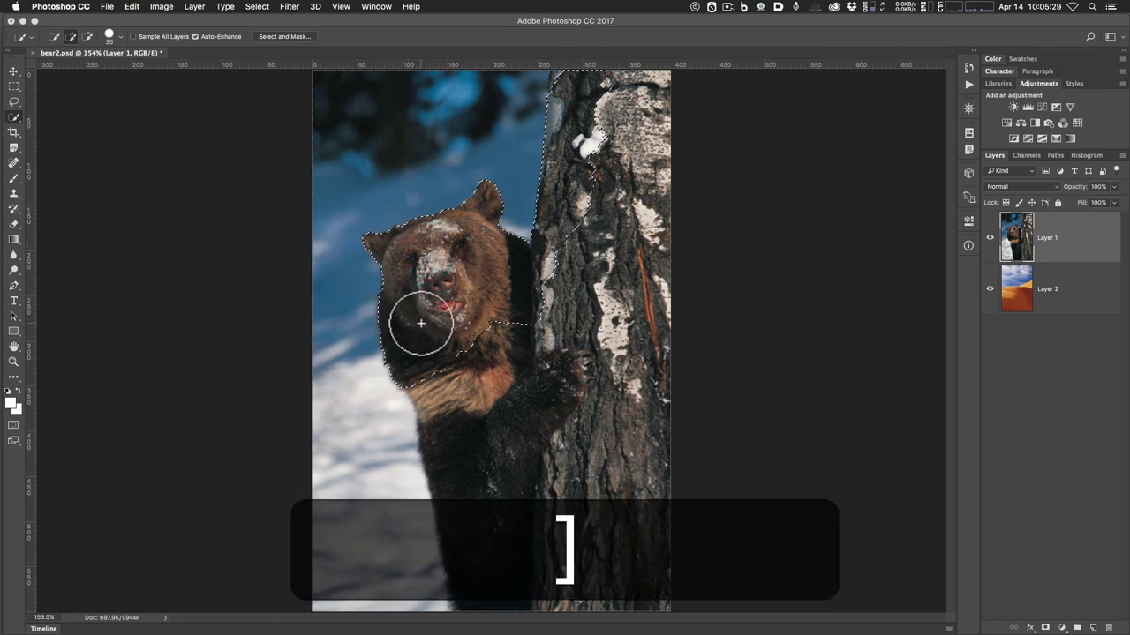
pyautogui.press(']')
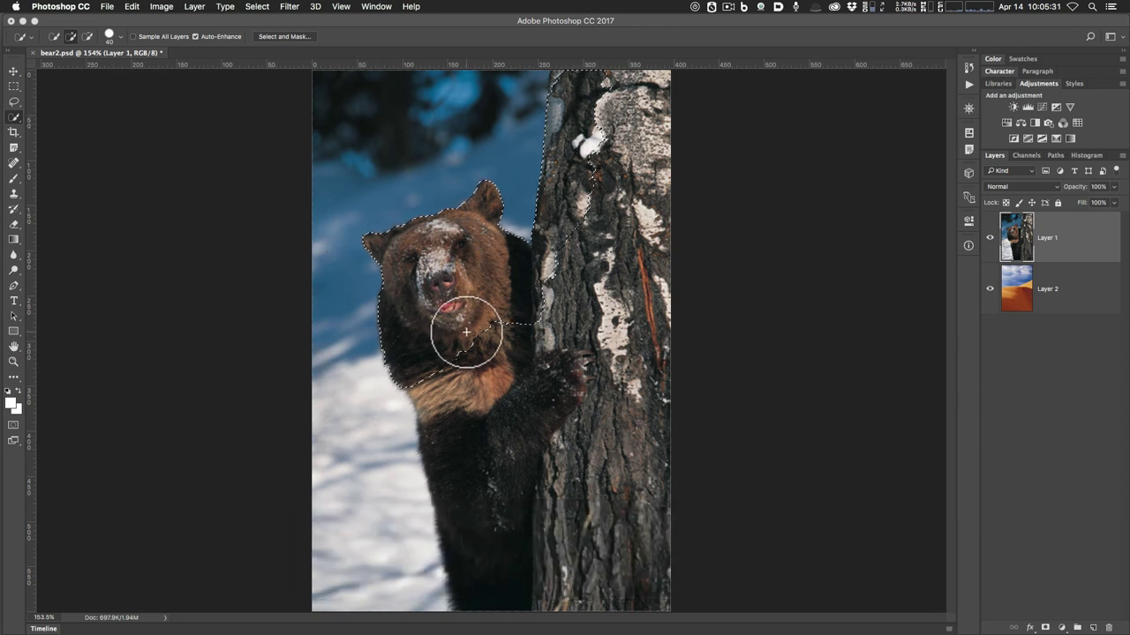
pyautogui.moveTo(432, 353)
pyautogui.mouseDown()
pyautogui.moveTo(467, 423)
pyautogui.moveTo(497, 561)
pyautogui.moveTo(641, 612)
pyautogui.moveTo(631, 539)
pyautogui.moveTo(596, 452)
pyautogui.moveTo(633, 446)
pyautogui.moveTo(585, 431)
pyautogui.moveTo(561, 378)
pyautogui.moveTo(559, 333)
pyautogui.moveTo(572, 230)
pyautogui.moveTo(602, 203)
pyautogui.moveTo(643, 252)
pyautogui.moveTo(652, 312)
pyautogui.moveTo(647, 92)
pyautogui.mouseUp()
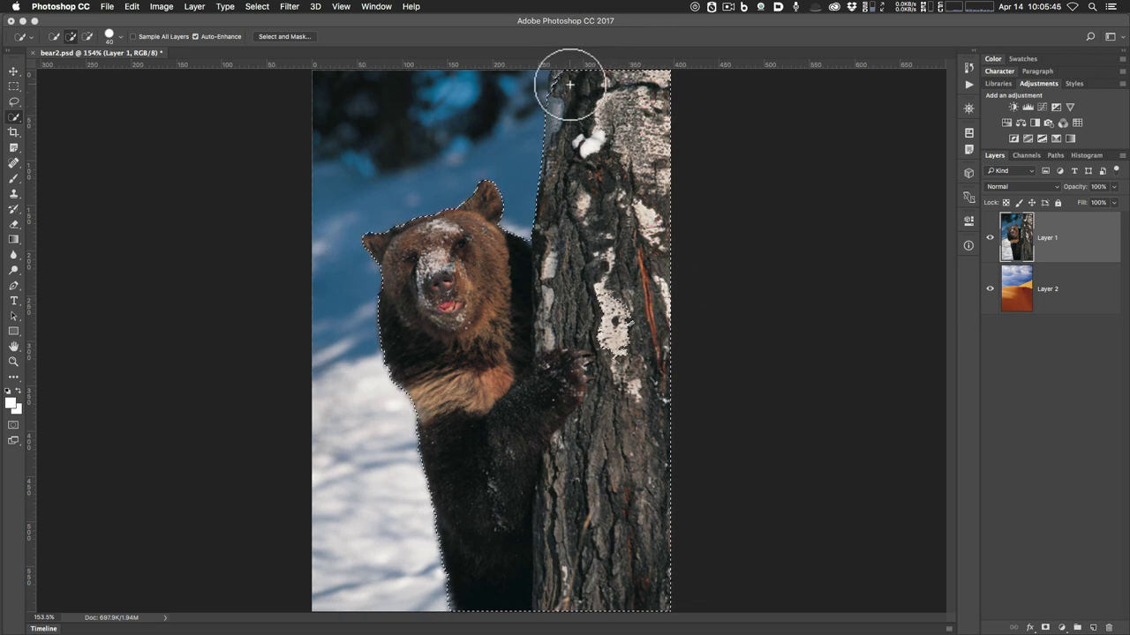
pyautogui.click(648, 92)
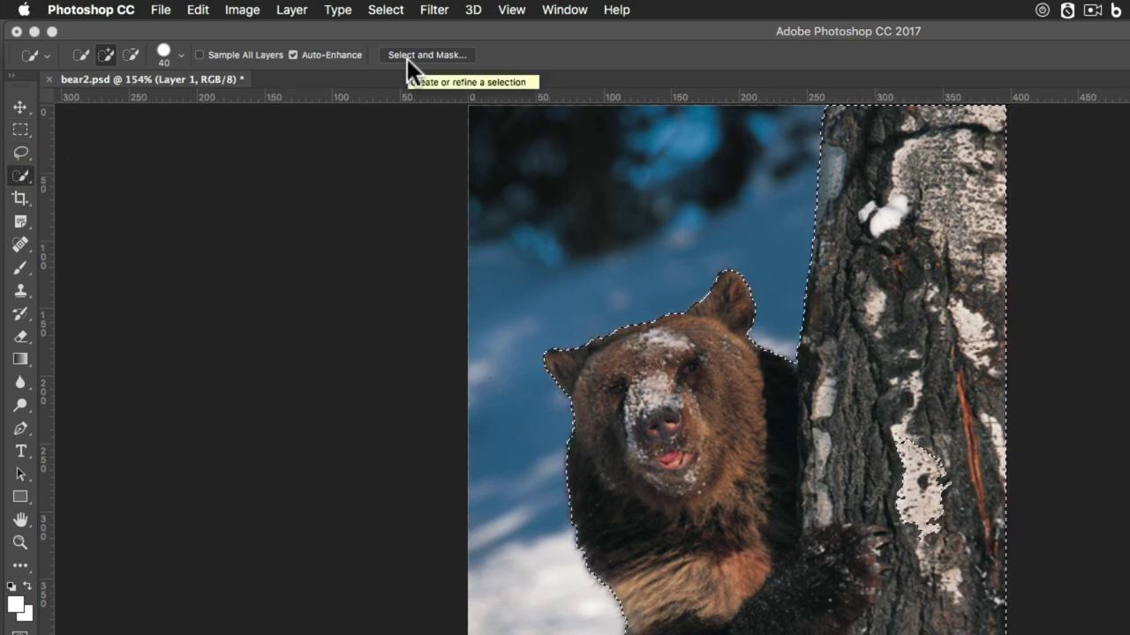
# Step: Open the bear and tree selection in the Select and Mask workspace with the Quick Selection tool active
pyautogui.click(20, 106)
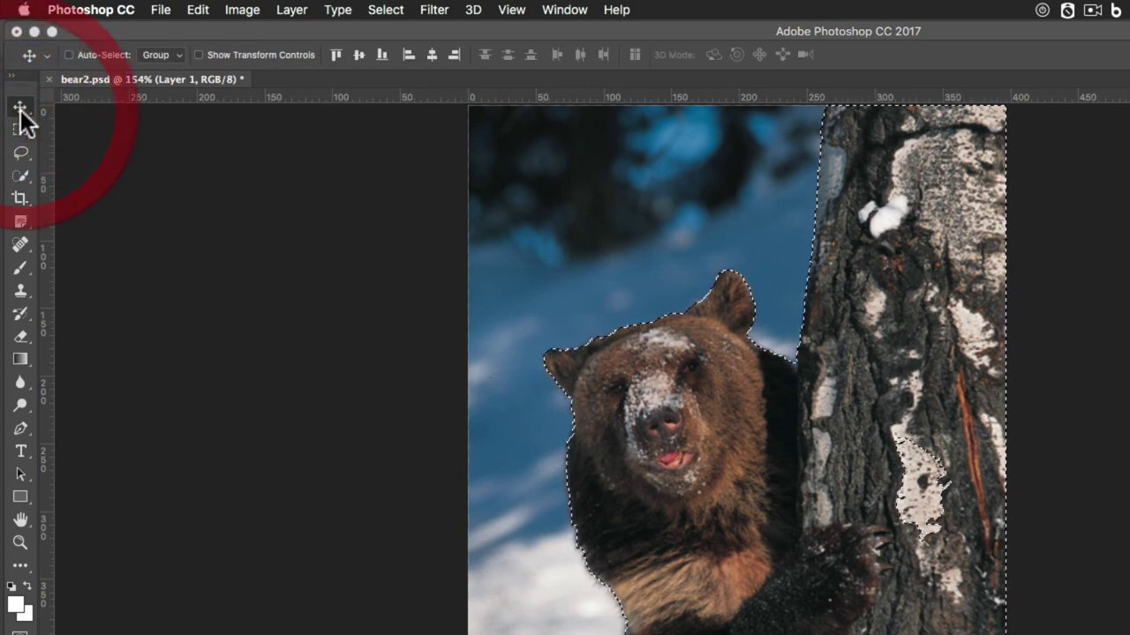
pyautogui.click(385, 10)
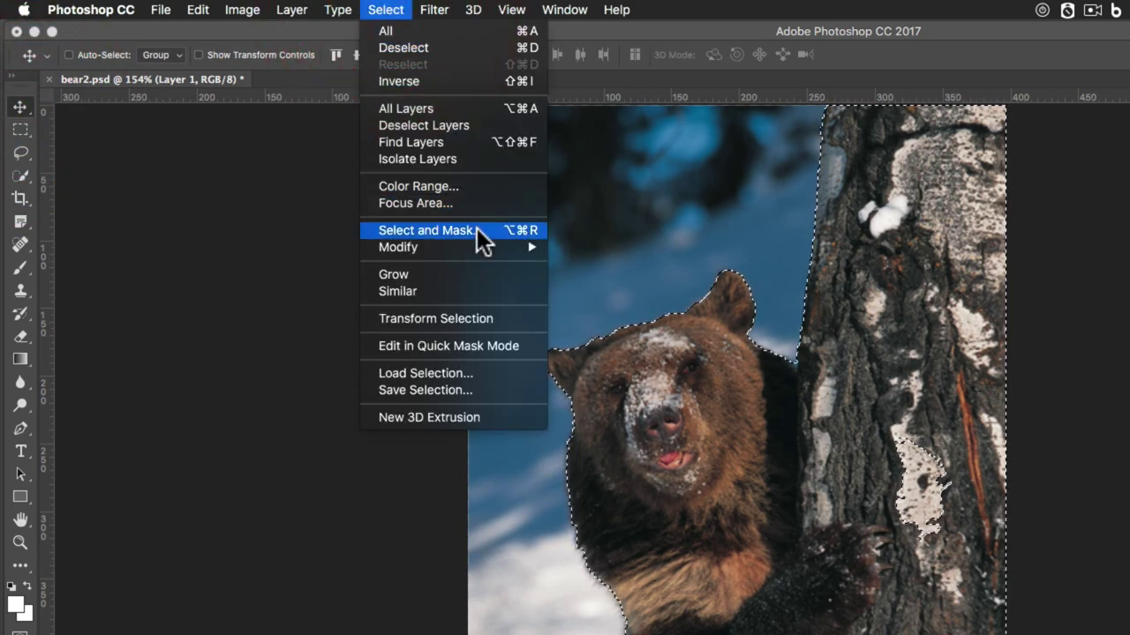
pyautogui.click(388, 11)
pyautogui.click(20, 176)
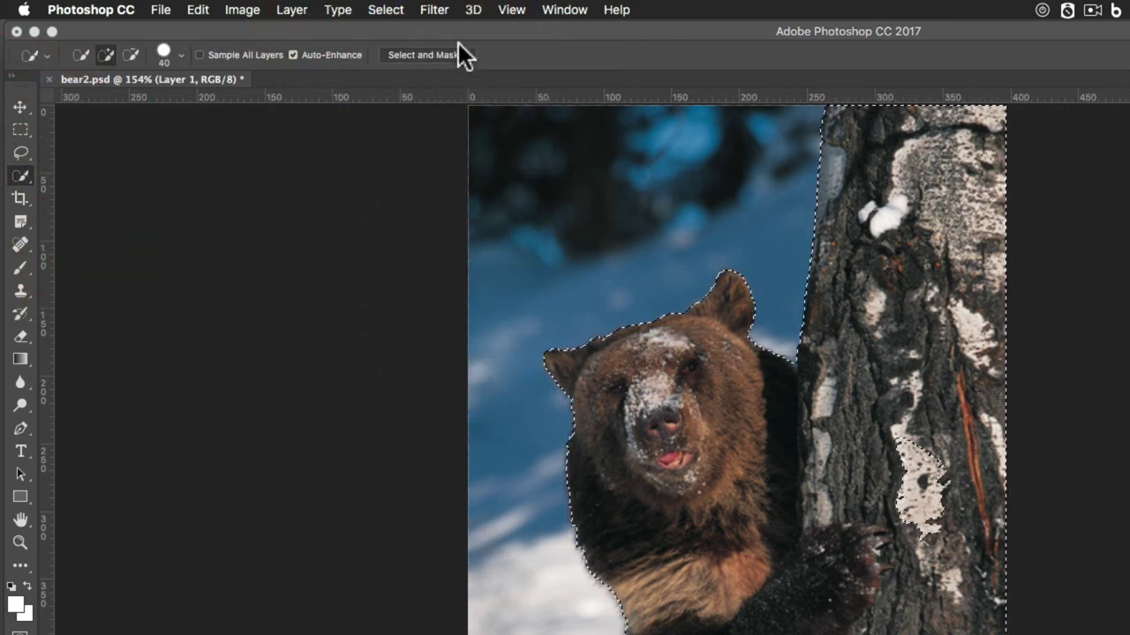
pyautogui.click(423, 54)
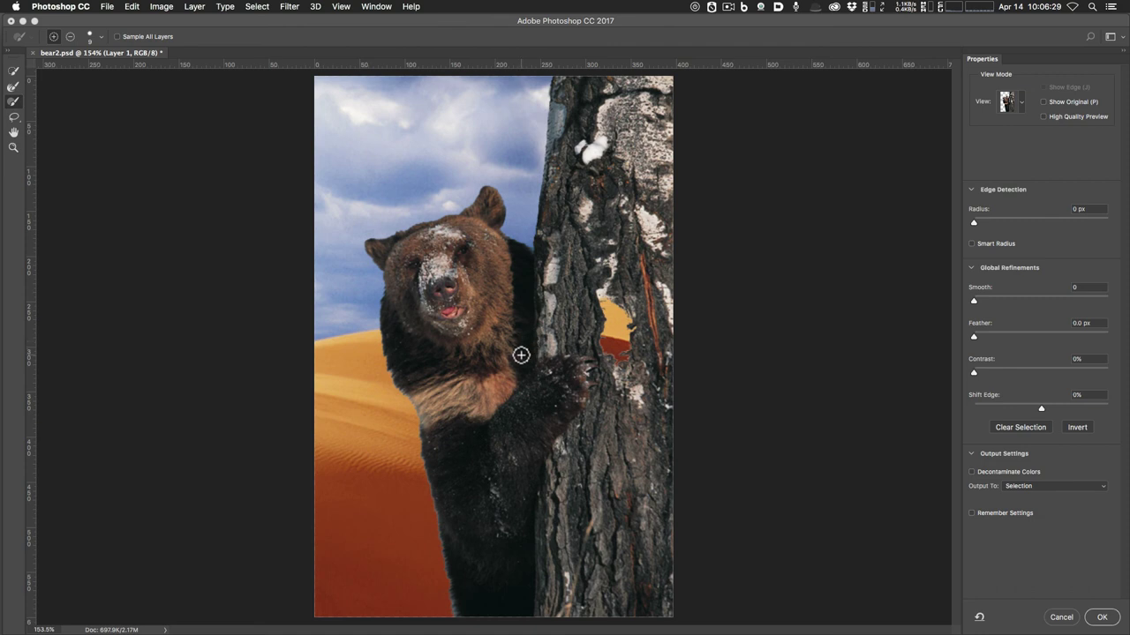
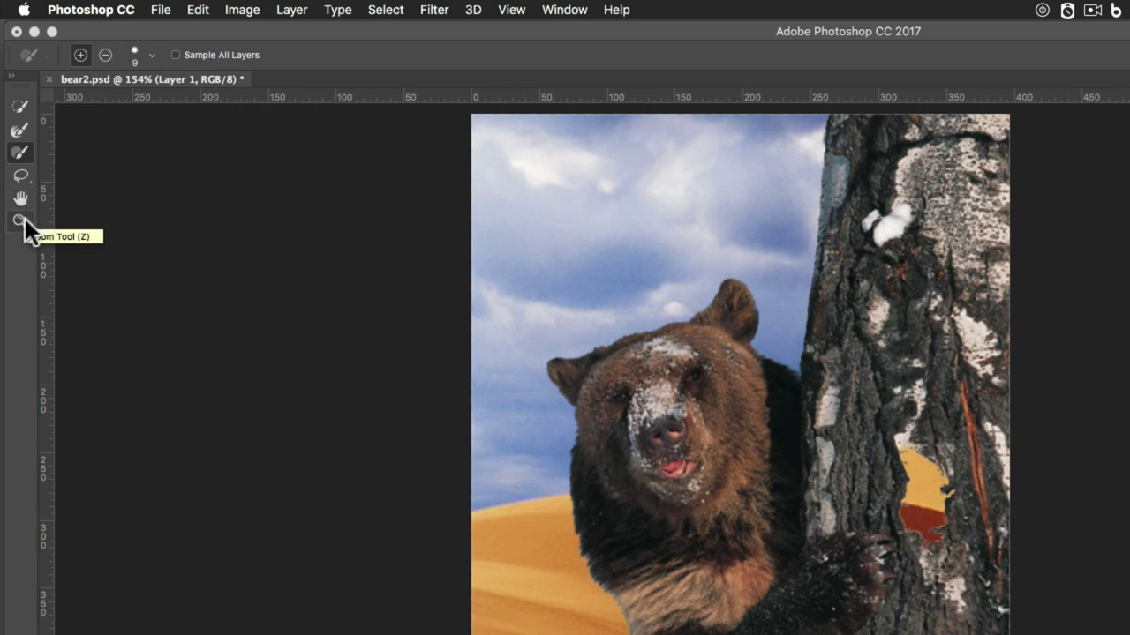
# Step: Add the hole in the tree trunk to the selection, painting its upper part with a size 40 Brush and encircling the rest with the Lasso
pyautogui.click(22, 156)
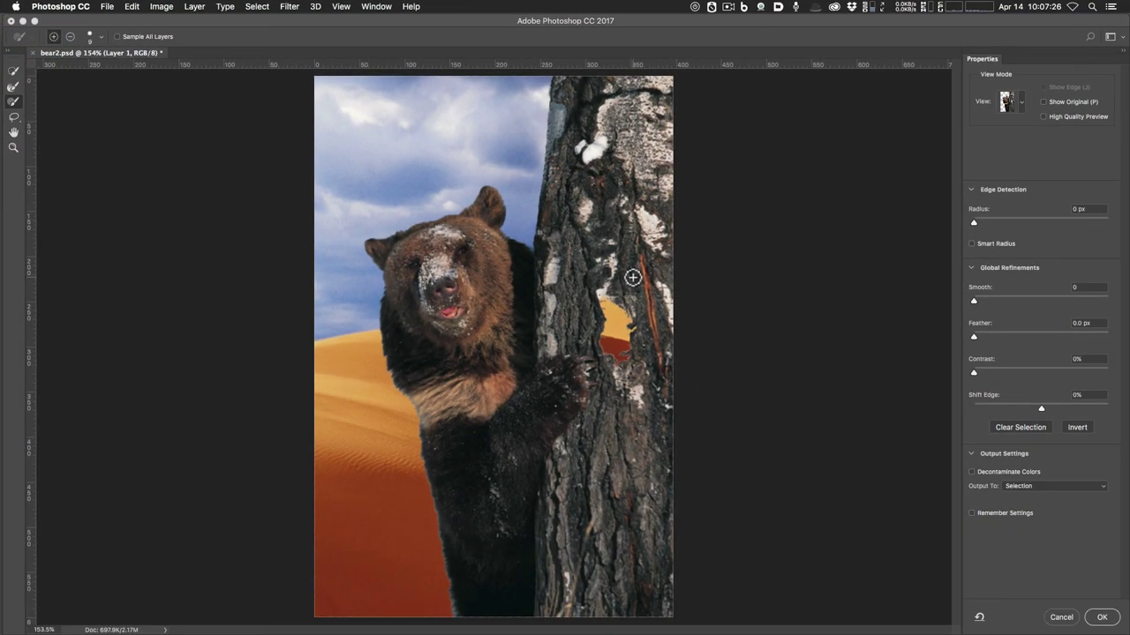
pyautogui.press(']')
pyautogui.press(']')
pyautogui.press(']')
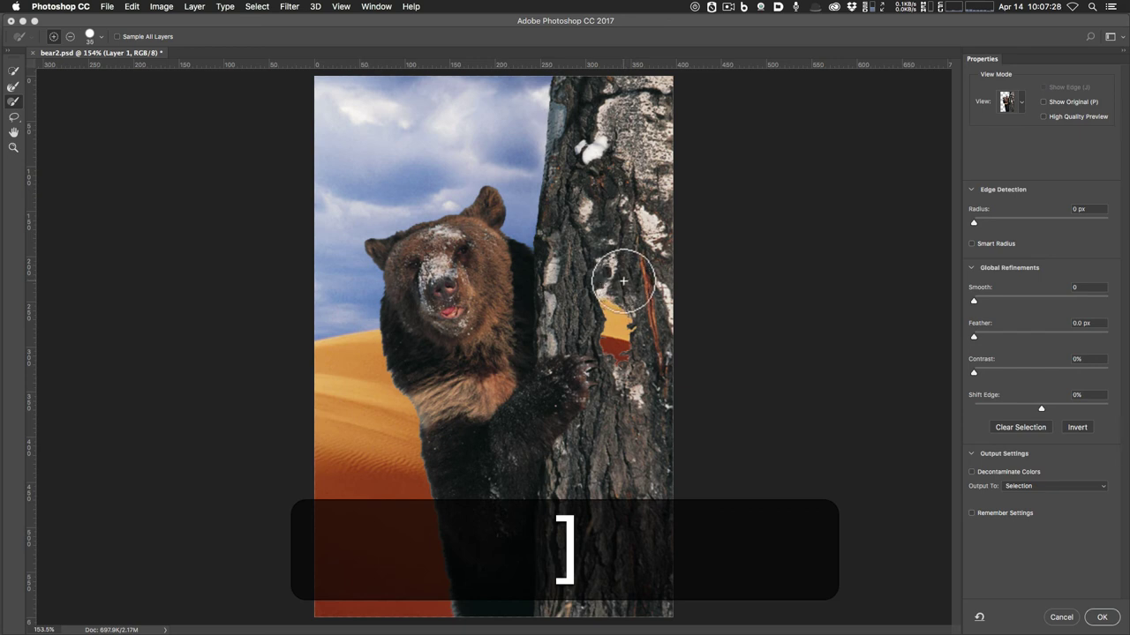
pyautogui.press(']')
pyautogui.moveTo(618, 278)
pyautogui.mouseDown()
pyautogui.moveTo(597, 306)
pyautogui.moveTo(612, 293)
pyautogui.moveTo(600, 305)
pyautogui.moveTo(626, 305)
pyautogui.moveTo(601, 304)
pyautogui.mouseUp()
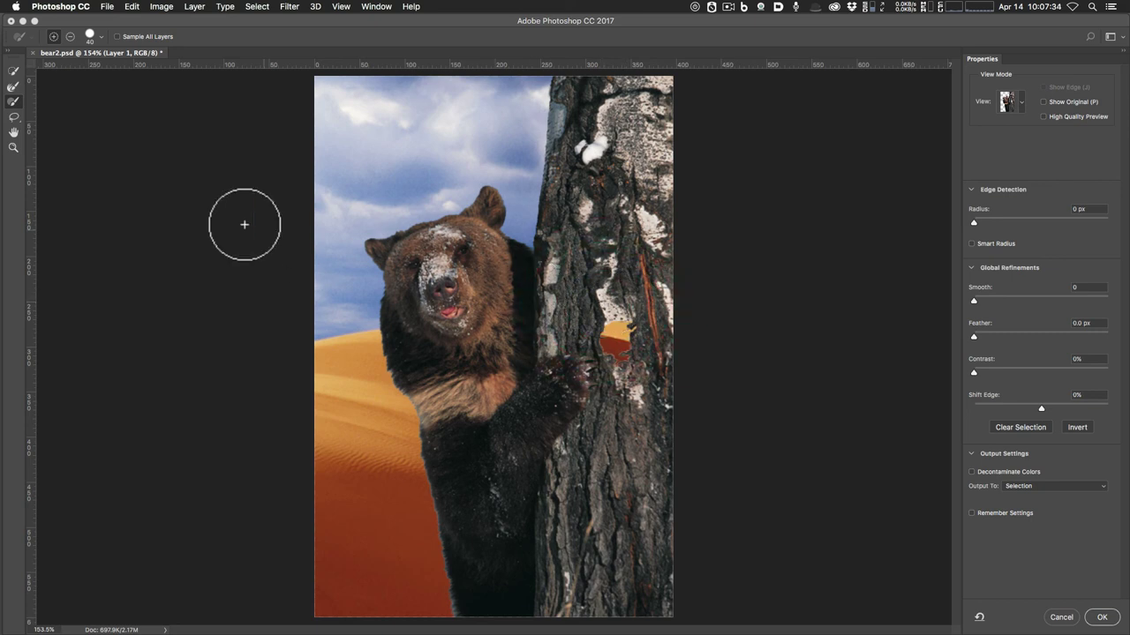
pyautogui.click(15, 118)
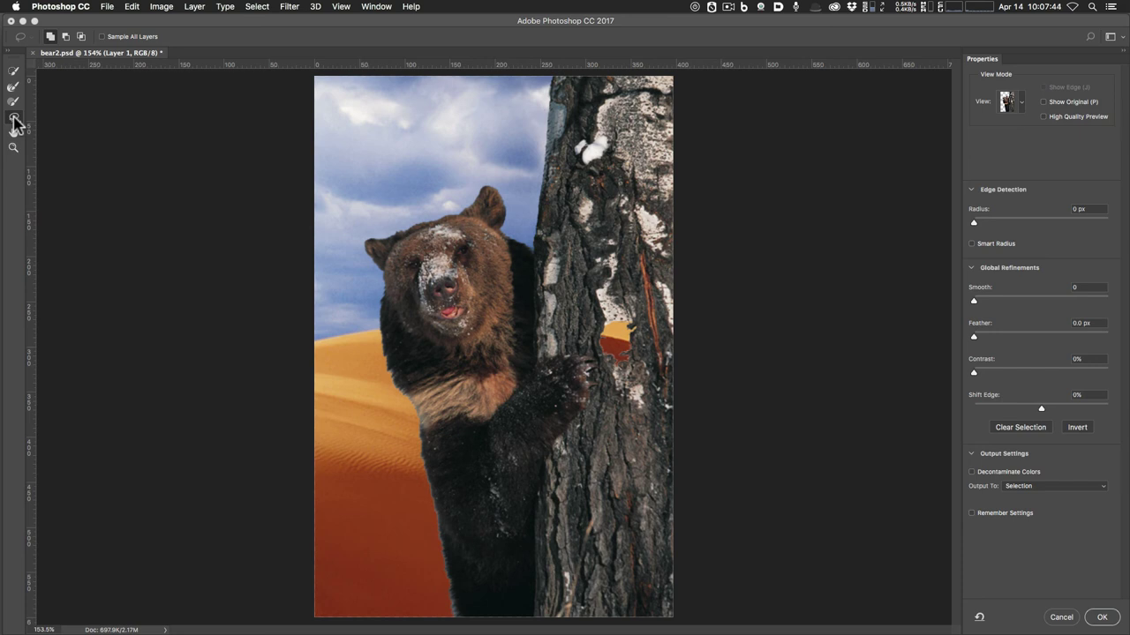
pyautogui.moveTo(616, 311)
pyautogui.mouseDown()
pyautogui.moveTo(644, 367)
pyautogui.moveTo(631, 399)
pyautogui.moveTo(574, 411)
pyautogui.moveTo(552, 389)
pyautogui.moveTo(565, 349)
pyautogui.moveTo(616, 310)
pyautogui.mouseUp()
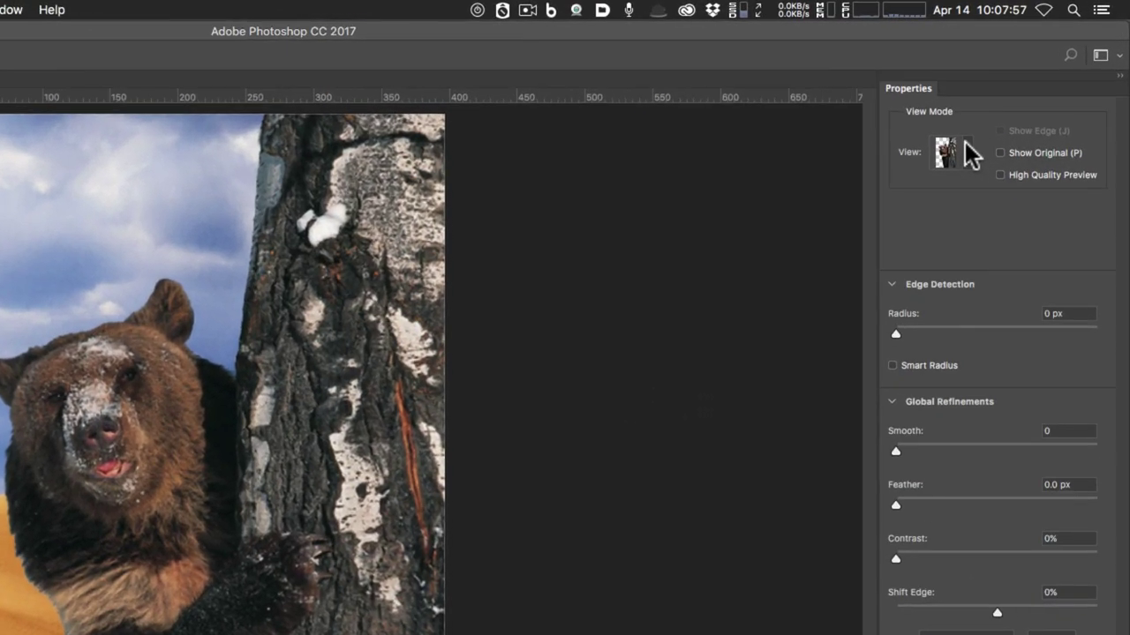
# Step: Preview the selection in the Onion Skin view and set its transparency to 29%
pyautogui.click(1021, 101)
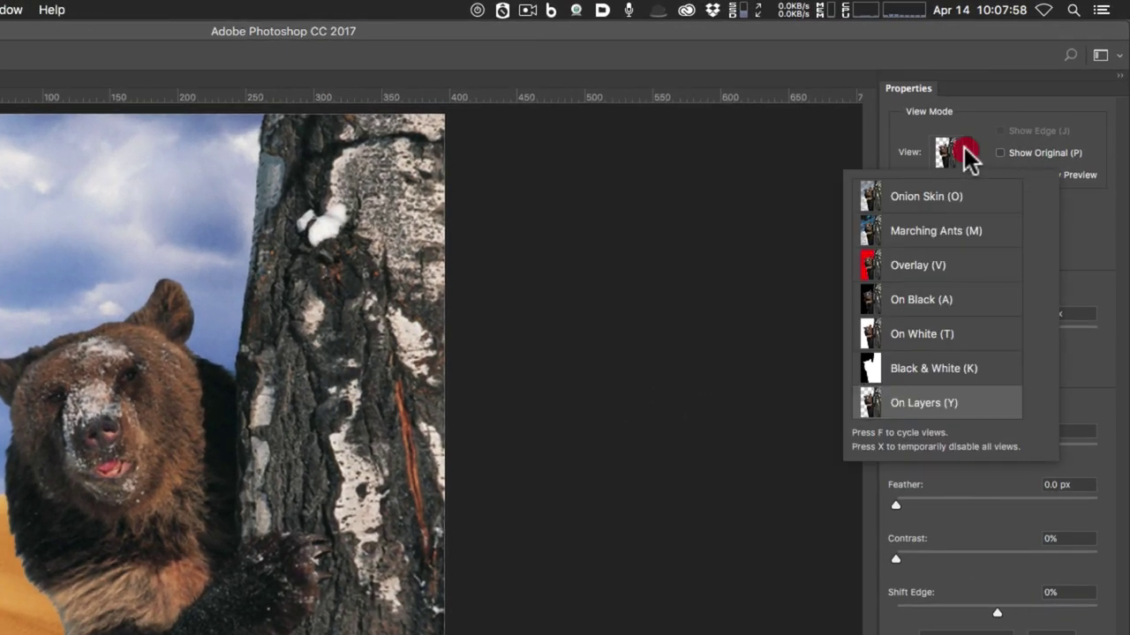
pyautogui.click(953, 201)
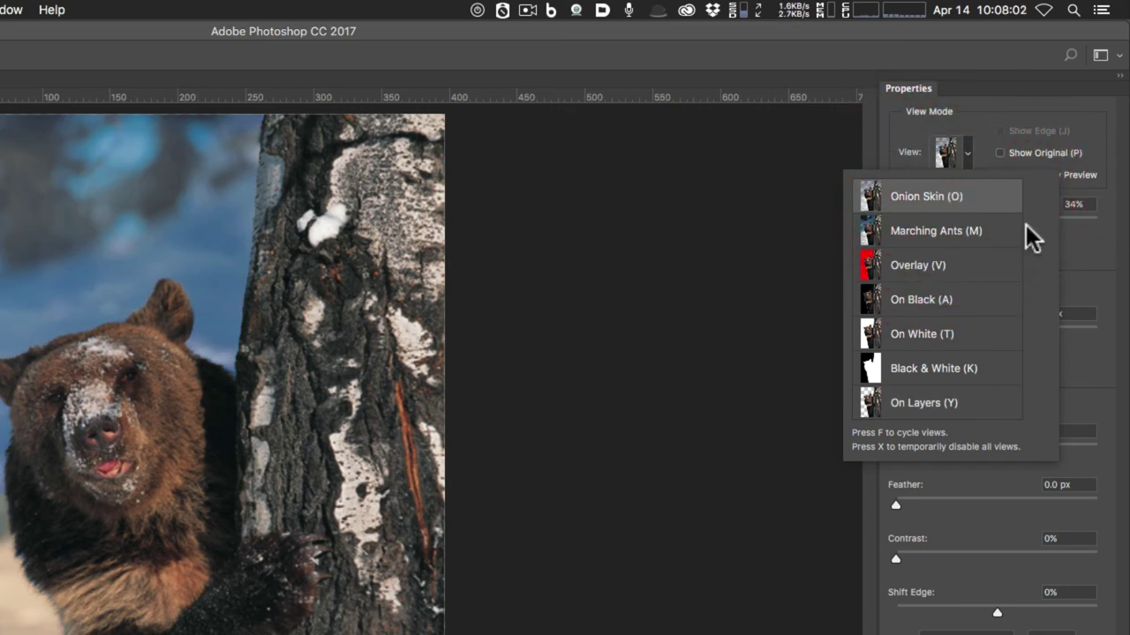
pyautogui.click(1074, 260)
pyautogui.moveTo(964, 226)
pyautogui.mouseDown()
pyautogui.moveTo(923, 226)
pyautogui.moveTo(1084, 233)
pyautogui.moveTo(900, 227)
pyautogui.moveTo(1119, 228)
pyautogui.moveTo(890, 228)
pyautogui.moveTo(1120, 228)
pyautogui.moveTo(877, 227)
pyautogui.moveTo(983, 226)
pyautogui.moveTo(953, 222)
pyautogui.mouseUp()
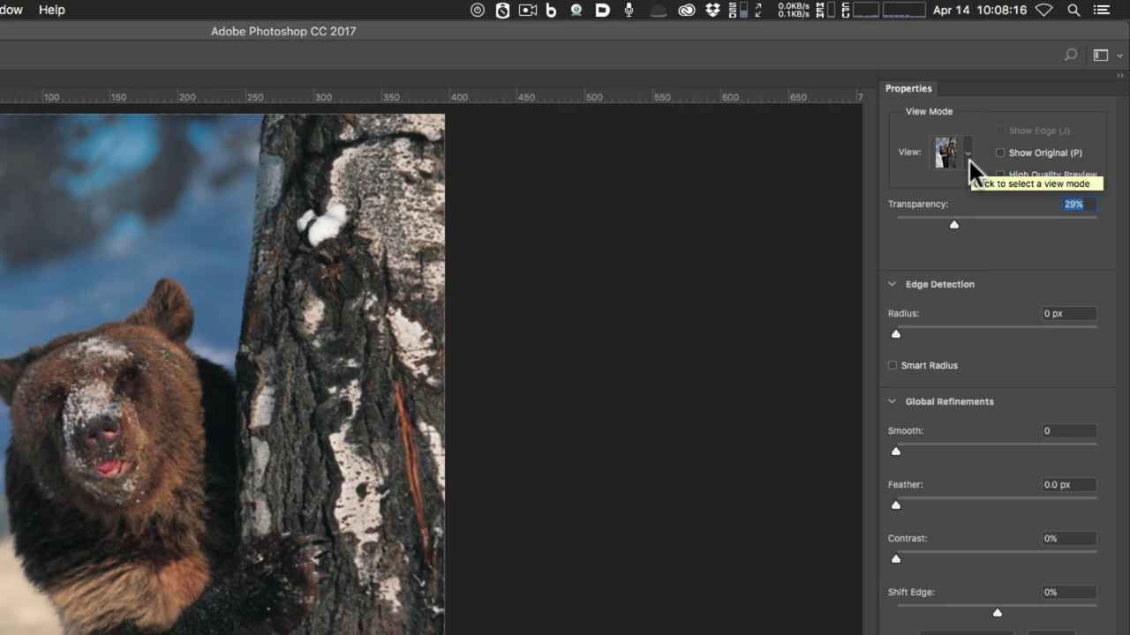
# Step: Preview the selection in the Marching Ants and Overlay views, and cycle through the remaining view modes back to Onion Skin
pyautogui.click(969, 157)
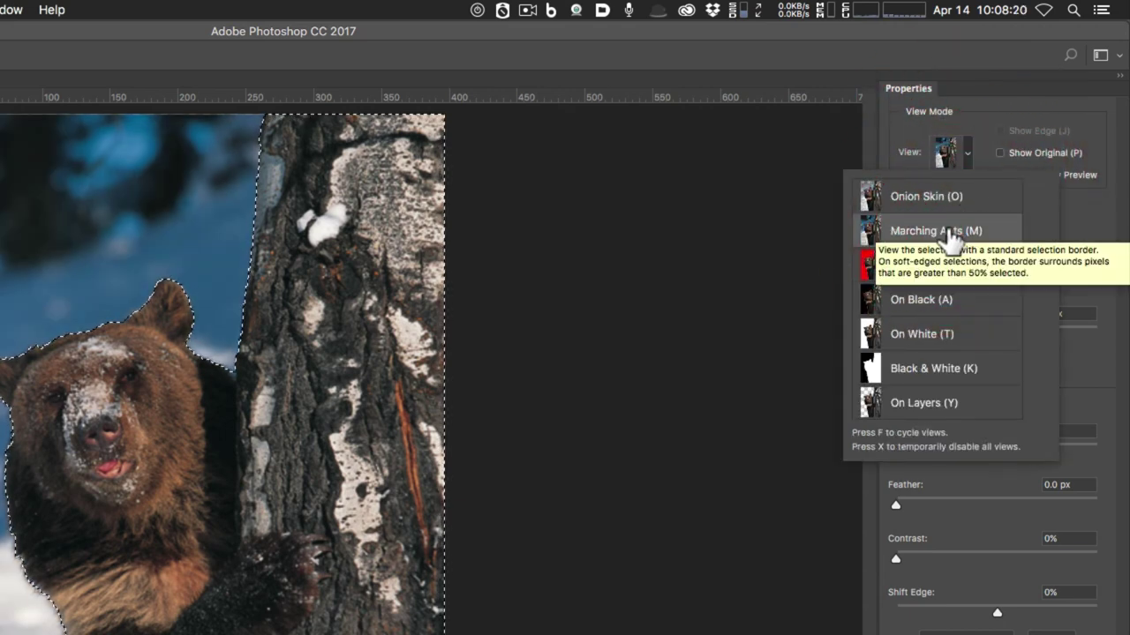
pyautogui.click(968, 159)
pyautogui.click(968, 159)
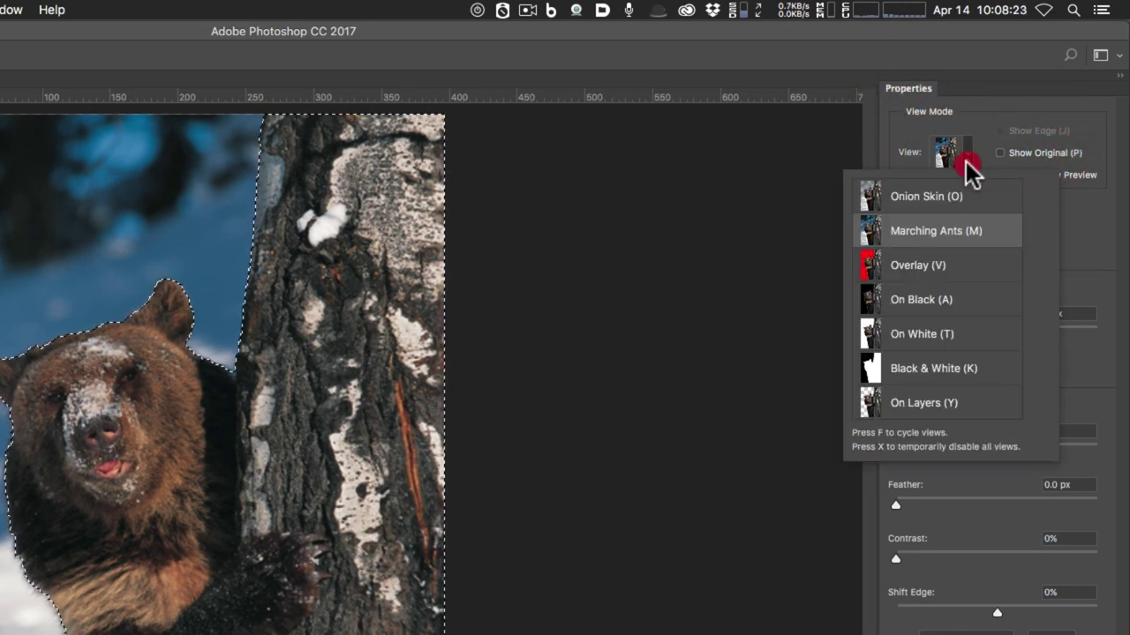
pyautogui.click(938, 265)
pyautogui.click(968, 170)
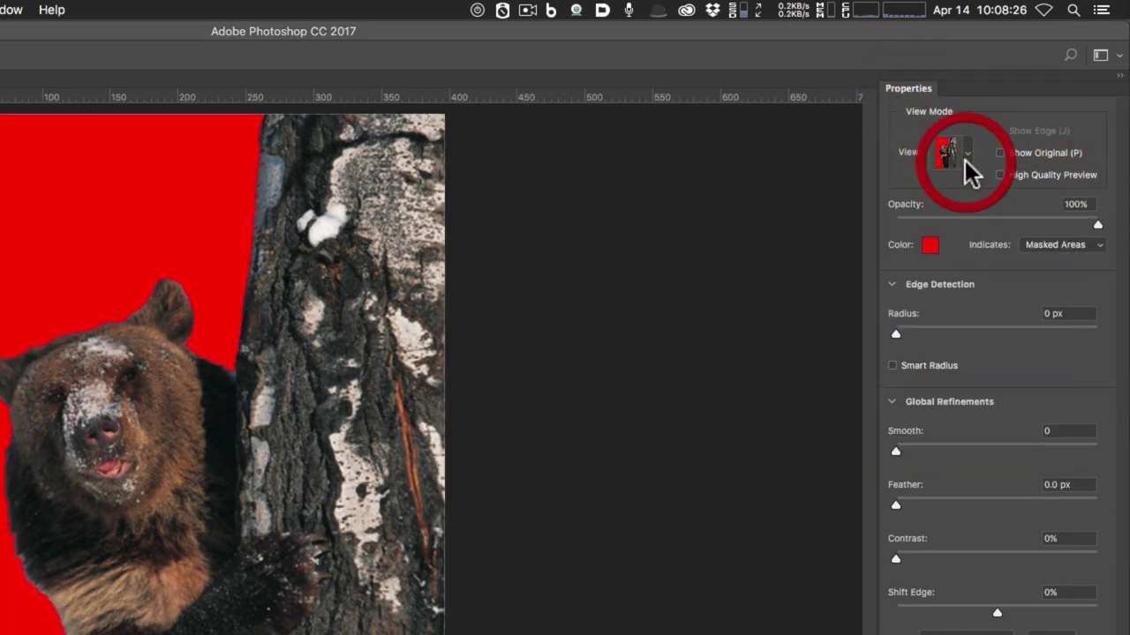
pyautogui.press('f')
pyautogui.press('f')
pyautogui.press('f')
pyautogui.press('f')
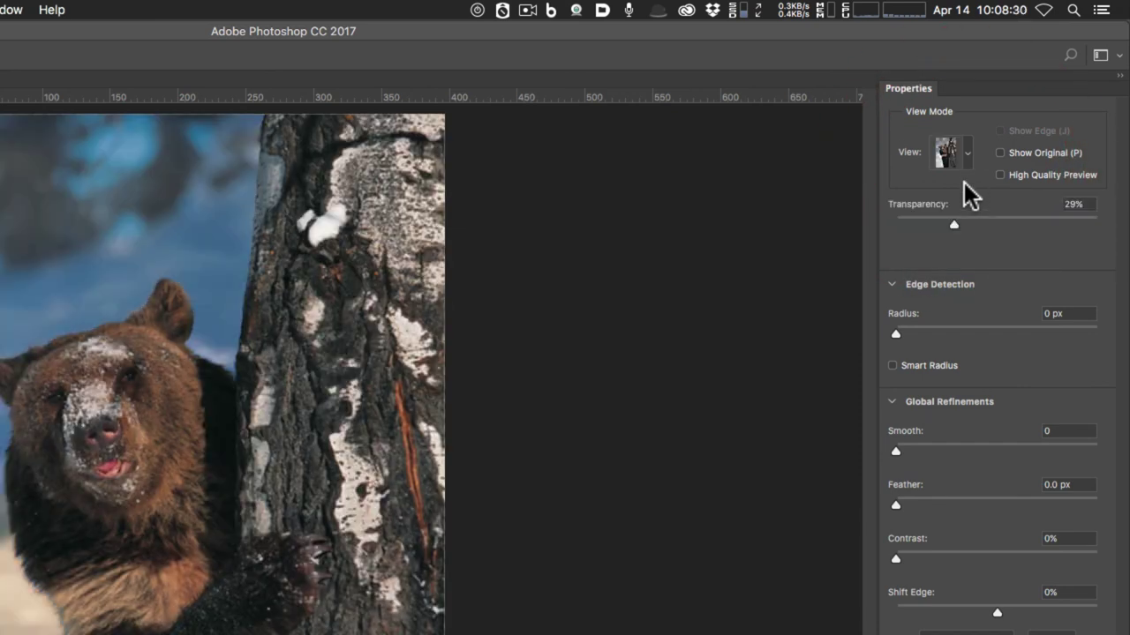
# Step: Show the selection over the dune with the On Layers view, and switch the view mode to Black & White
pyautogui.click(958, 152)
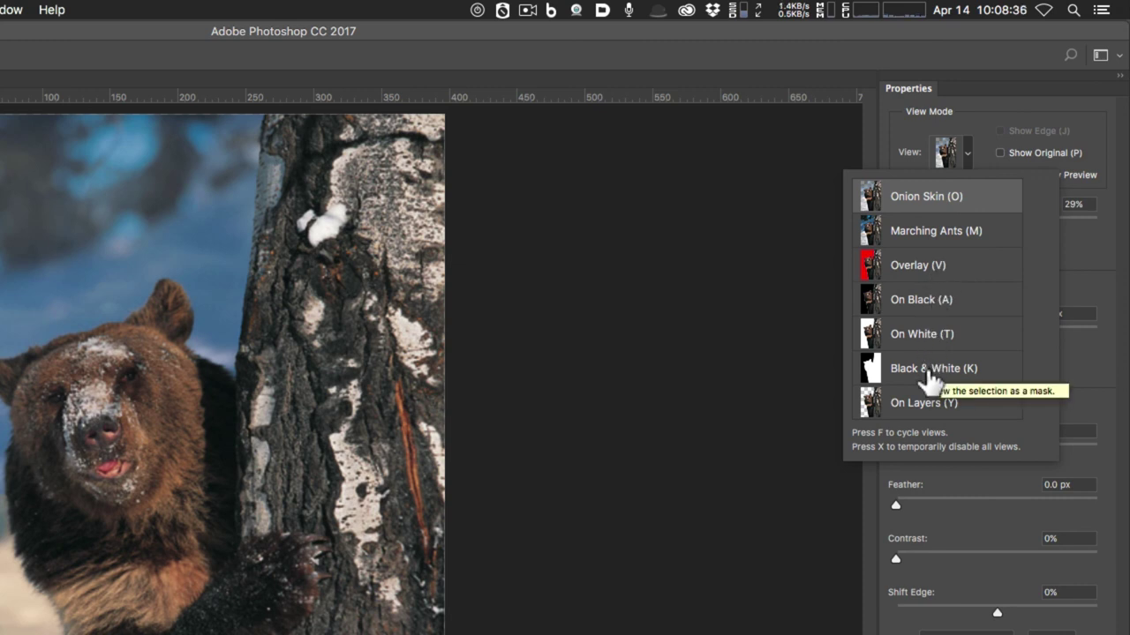
pyautogui.click(927, 402)
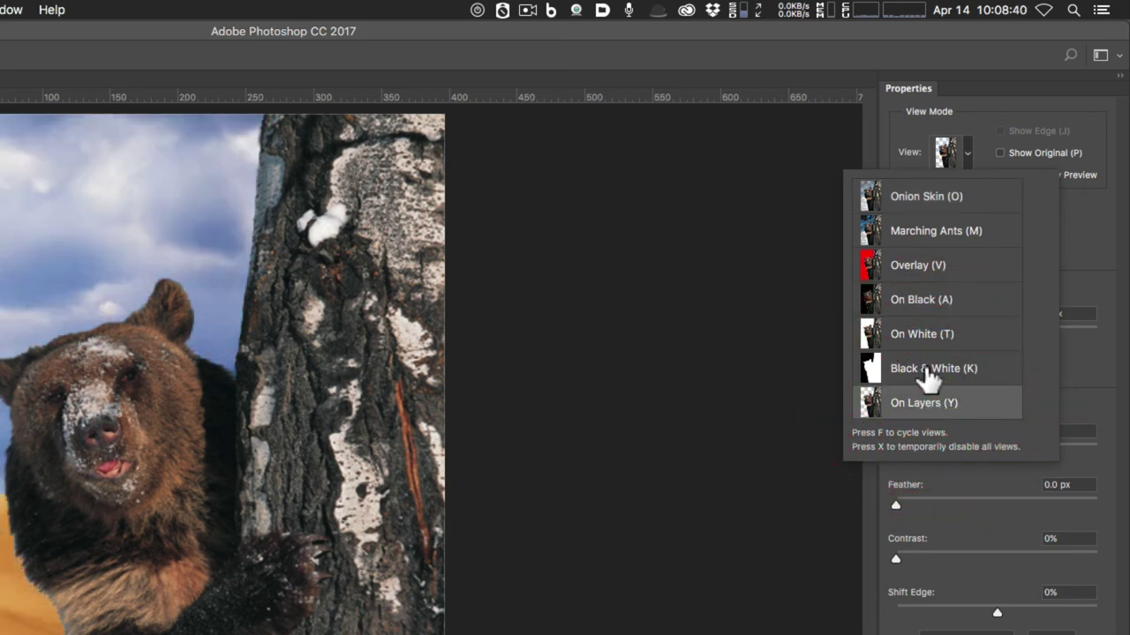
pyautogui.click(927, 378)
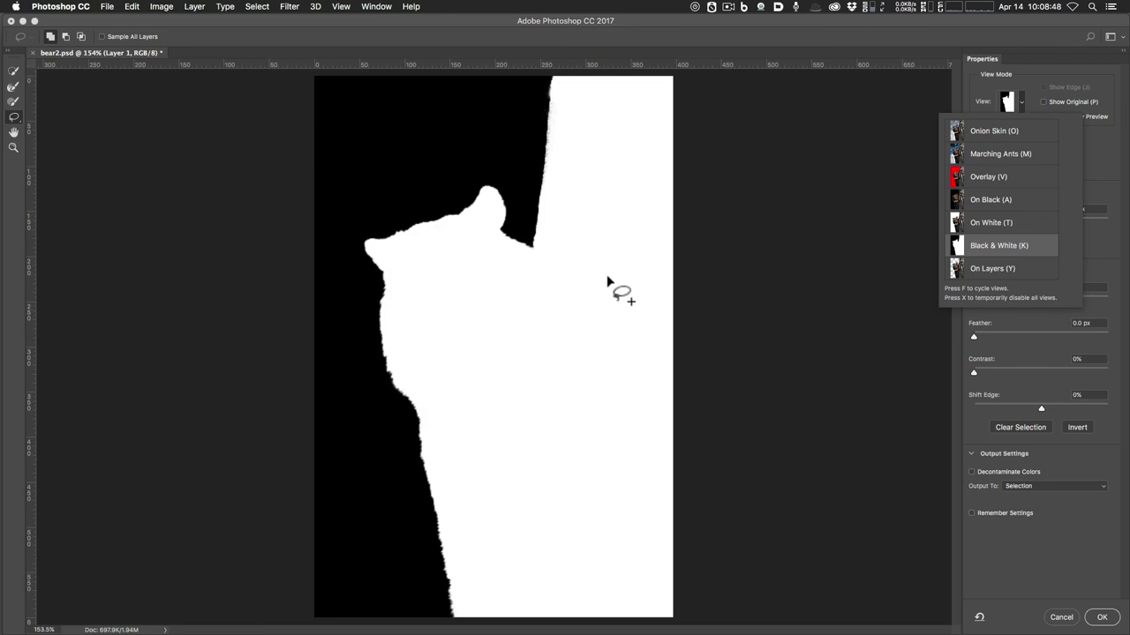
# Step: Fill the grey specks along the inside of the tree trunk's upper edge in the mask with the Brush tool at size 10
pyautogui.press('super+equal')
pyautogui.press('super+equal')
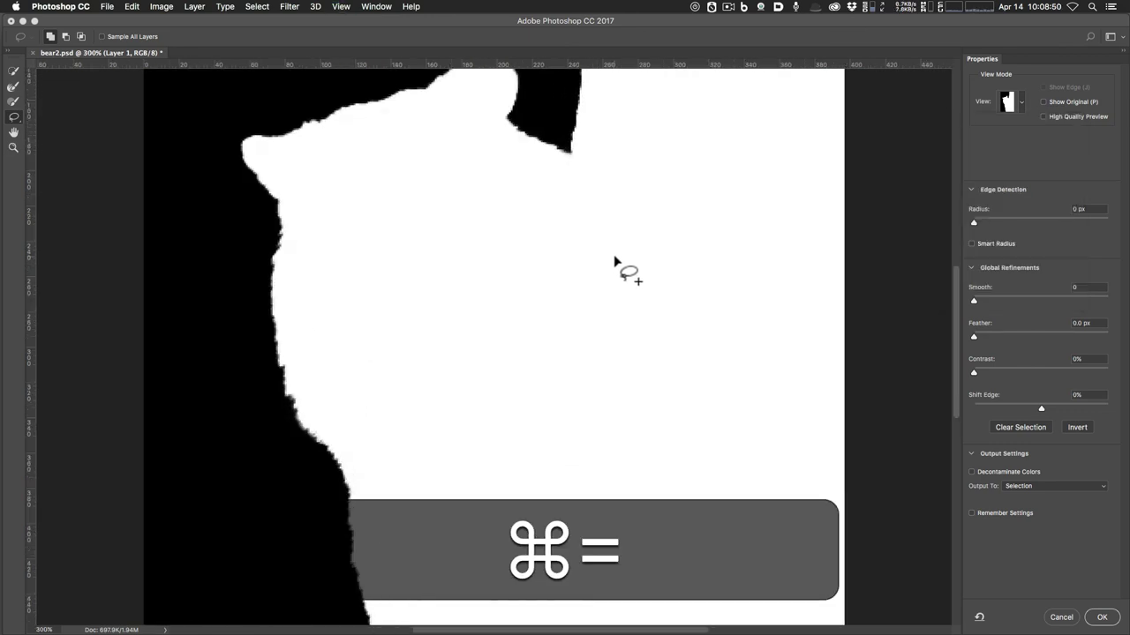
pyautogui.press('space')
pyautogui.moveTo(623, 239); pyautogui.dragTo(610, 398)
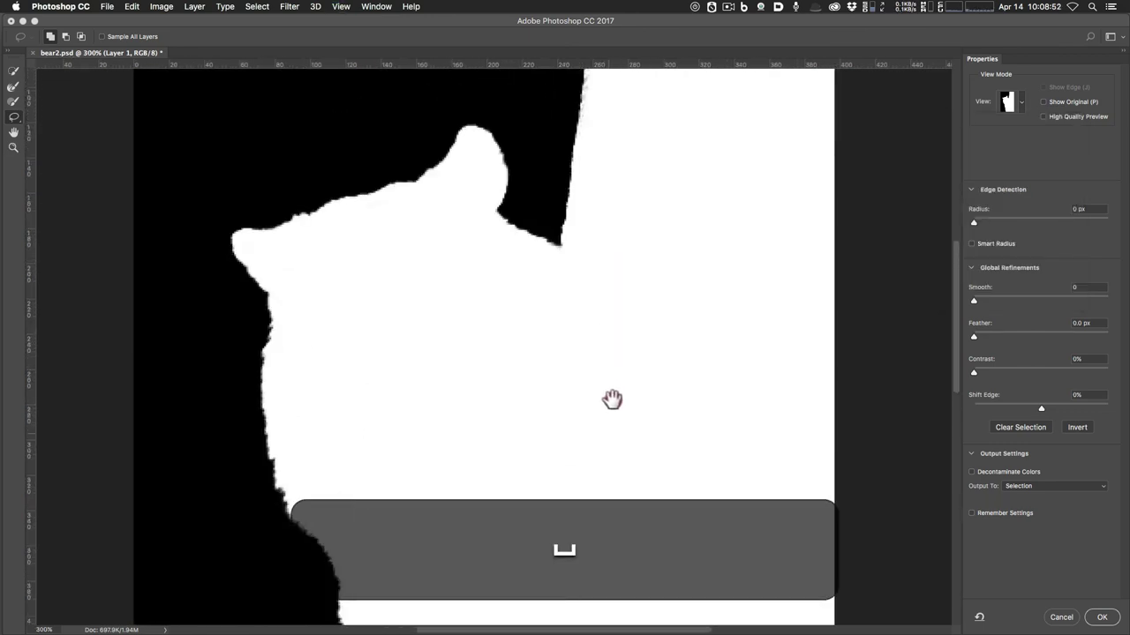
pyautogui.moveTo(653, 277); pyautogui.dragTo(633, 372)
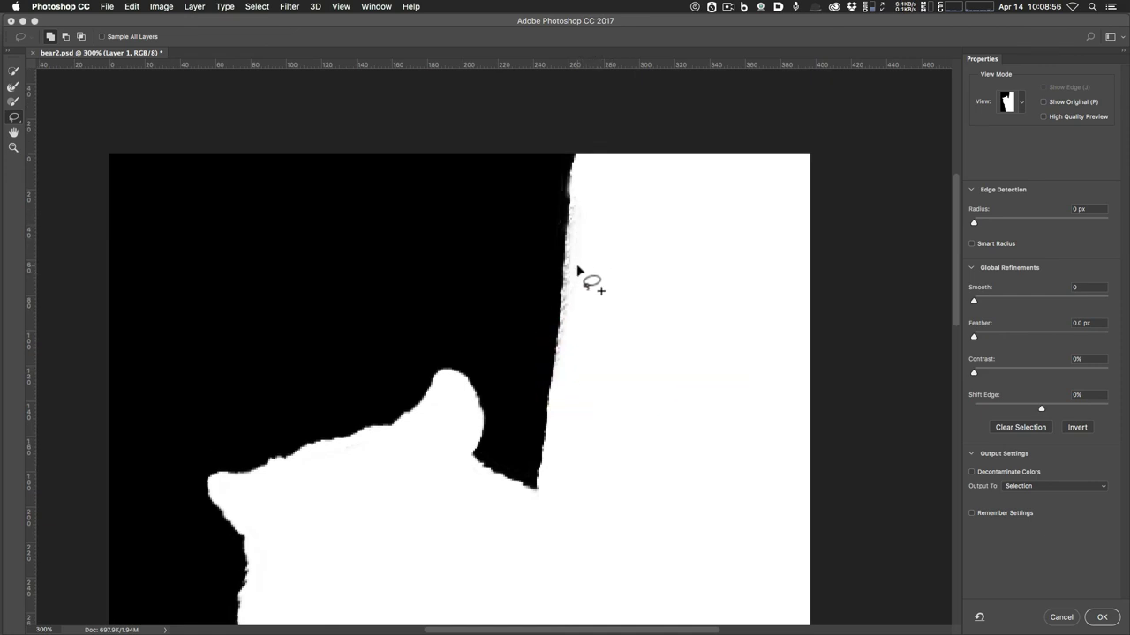
pyautogui.click(13, 102)
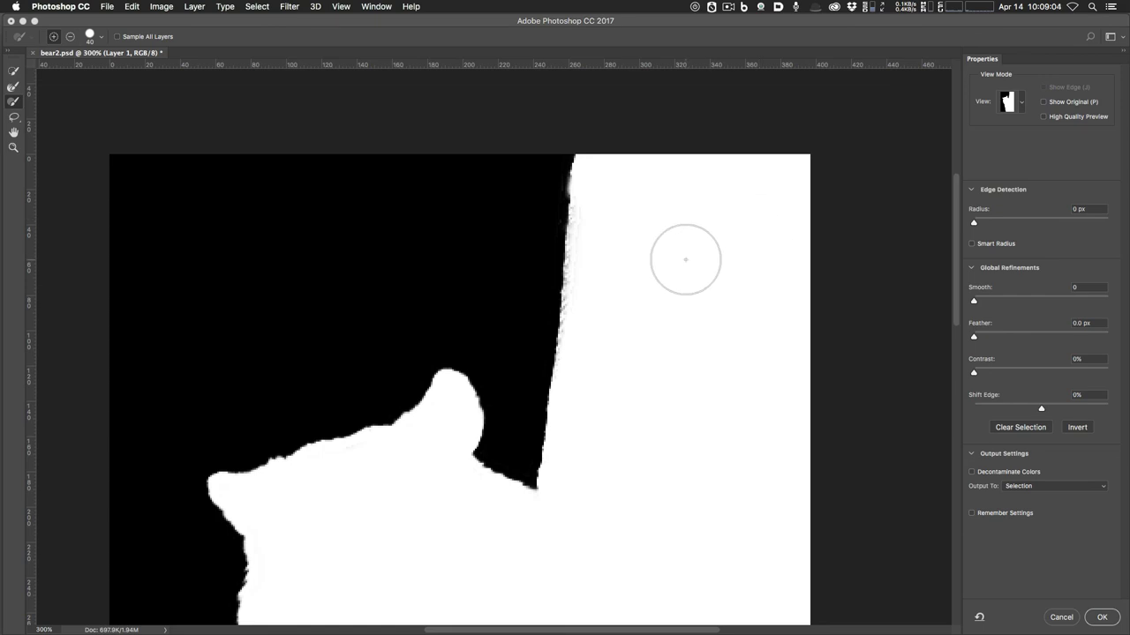
pyautogui.press('[')
pyautogui.press('[')
pyautogui.press('[')
pyautogui.press('[')
pyautogui.press('[')
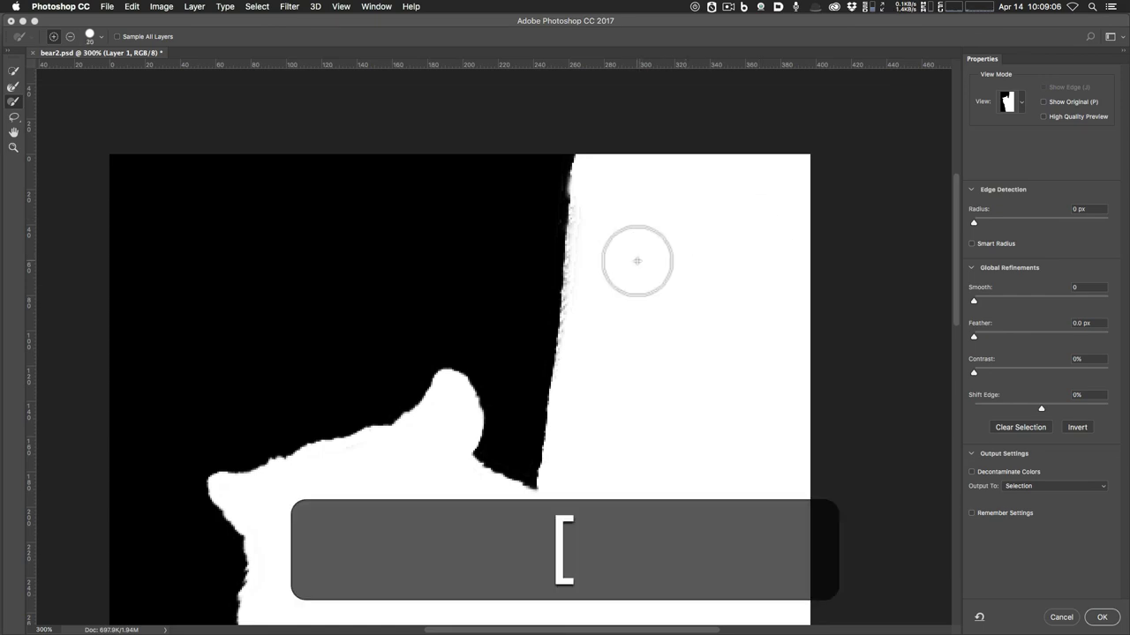
pyautogui.press('[')
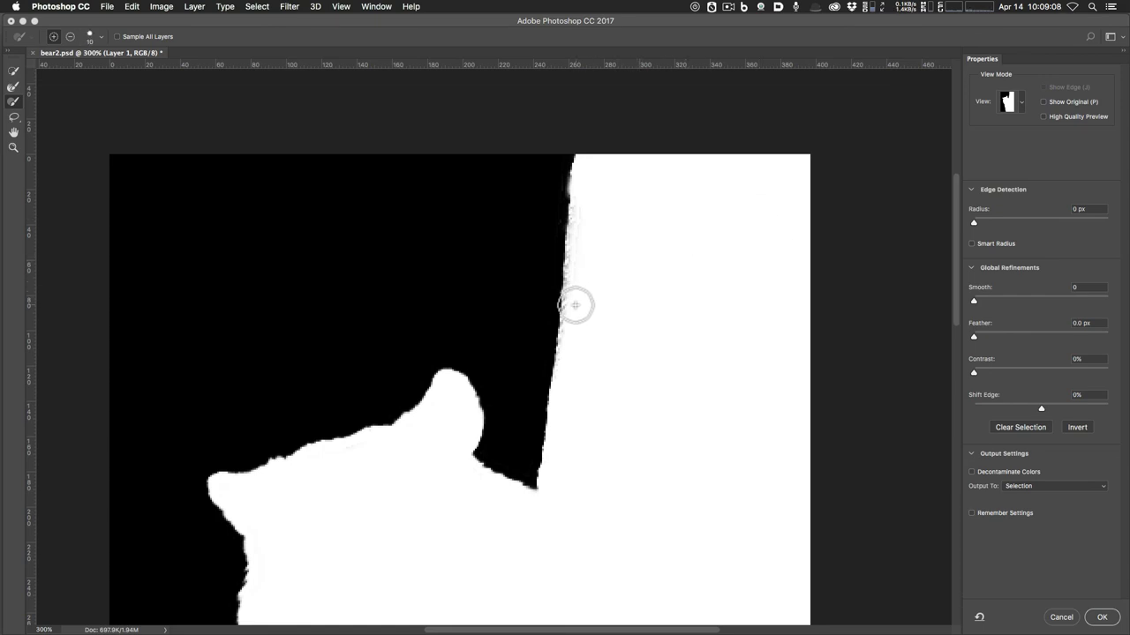
pyautogui.press('super+equal')
pyautogui.press('super+equal')
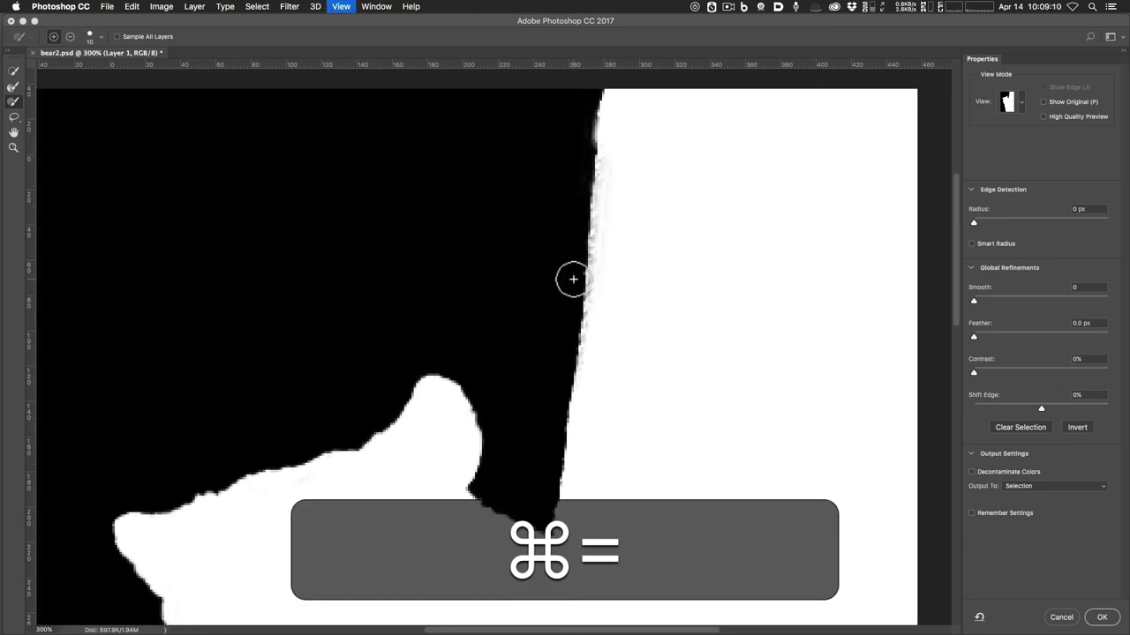
pyautogui.press('space')
pyautogui.moveTo(651, 350); pyautogui.dragTo(643, 362)
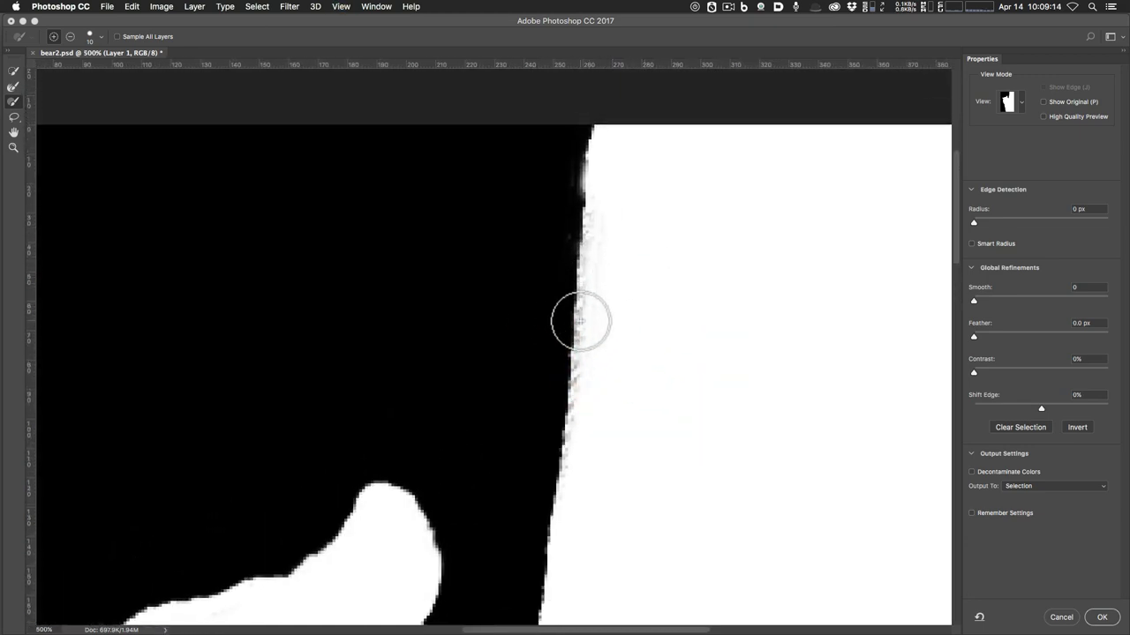
pyautogui.moveTo(589, 354); pyautogui.dragTo(606, 199)
pyautogui.moveTo(582, 354); pyautogui.dragTo(579, 487)
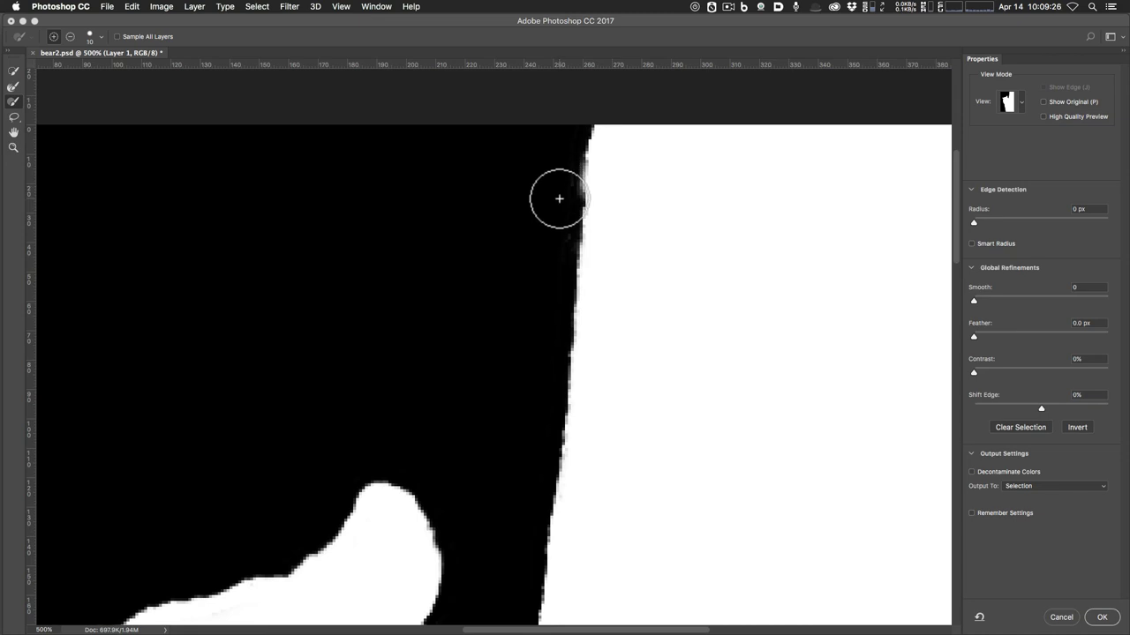
# Step: Subtract the grey residue just outside the tree trunk's upper edge from the selection with the Brush tool
pyautogui.press('alt')
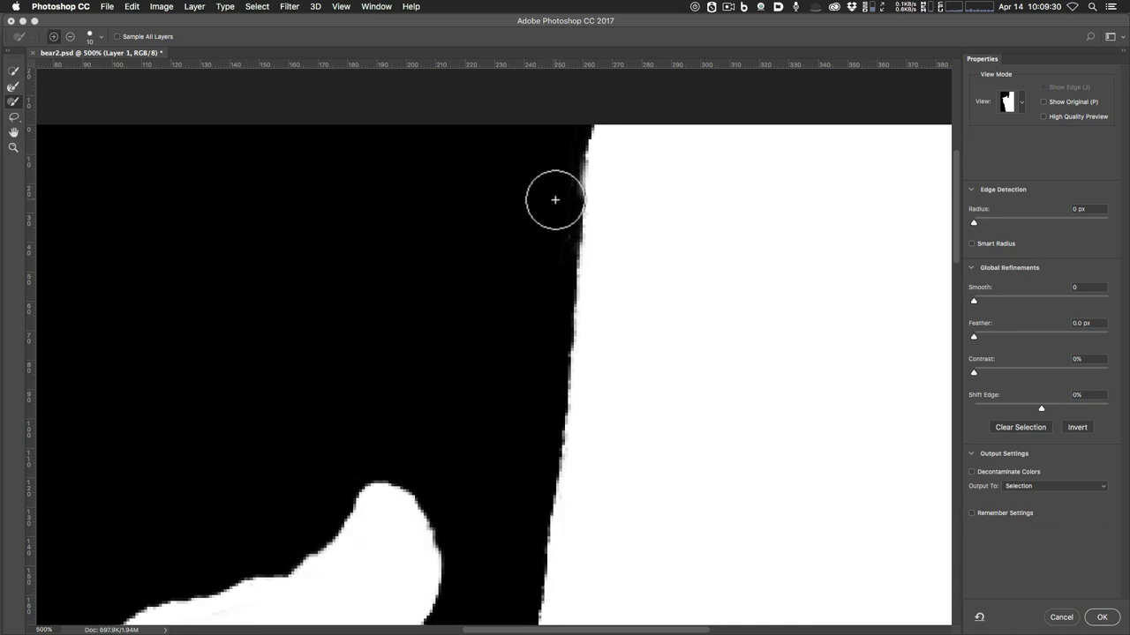
pyautogui.press('alt')
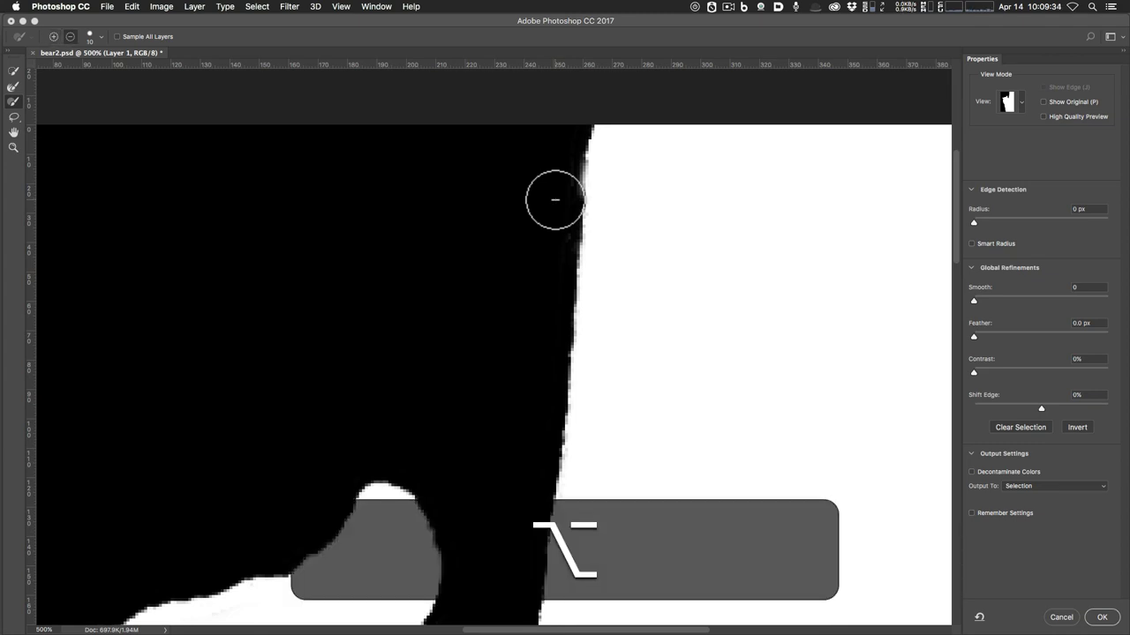
pyautogui.moveTo(557, 195)
pyautogui.mouseDown()
pyautogui.moveTo(573, 132)
pyautogui.moveTo(557, 235)
pyautogui.mouseUp()
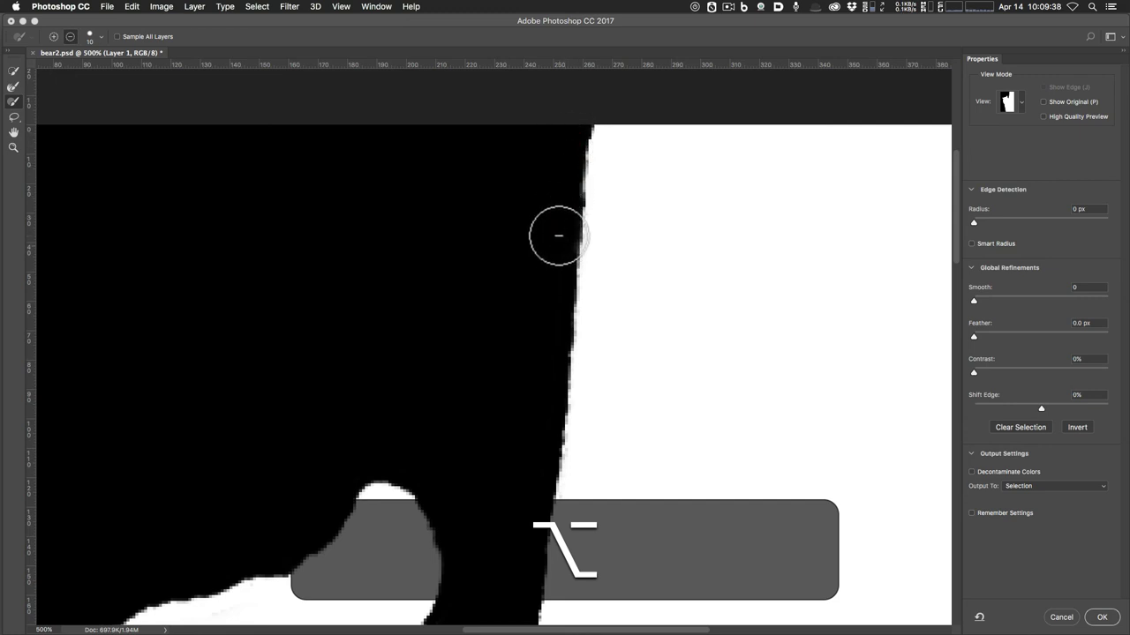
pyautogui.click(560, 227)
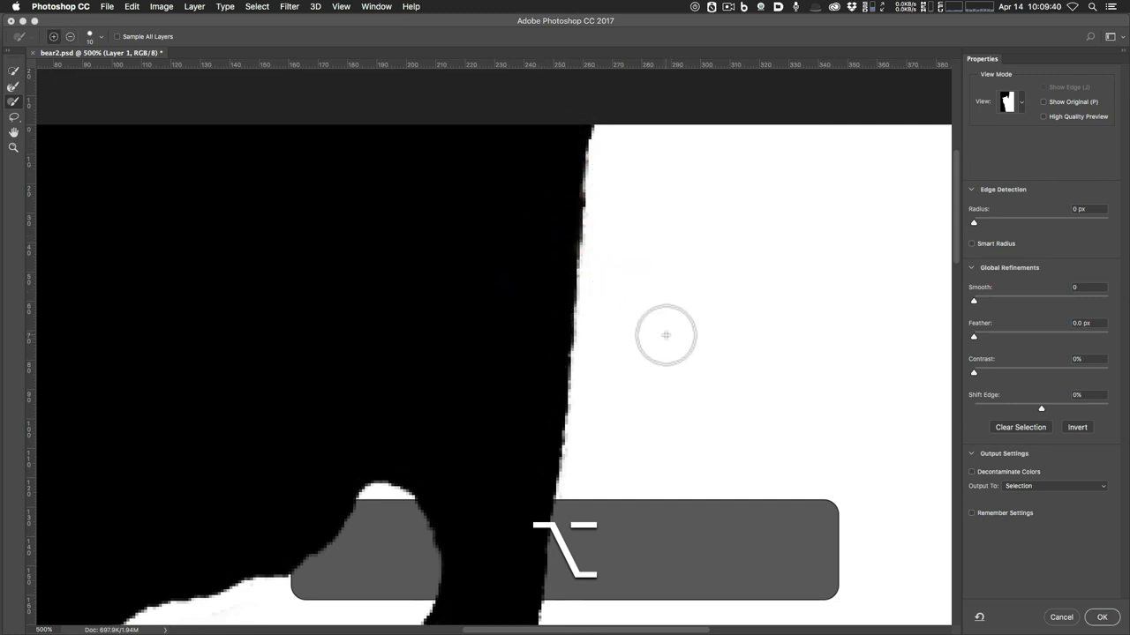
# Step: Brush over the faint specks just inside the top edge of the bear's head in the mask
pyautogui.press('space')
pyautogui.moveTo(668, 348); pyautogui.dragTo(709, 227)
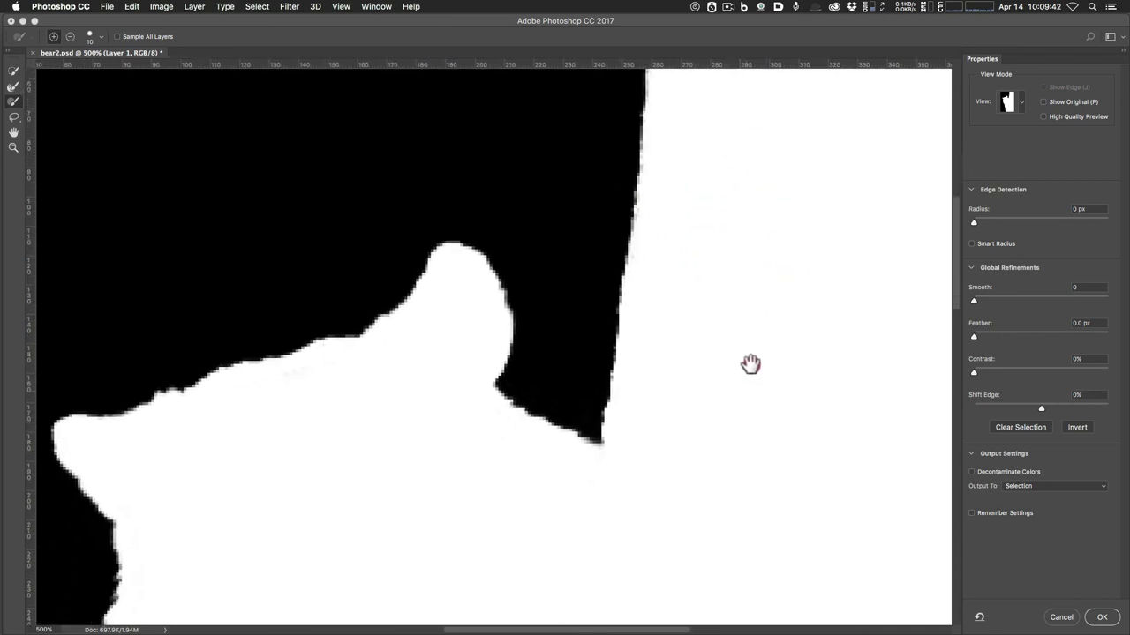
pyautogui.click(751, 353)
pyautogui.moveTo(535, 474); pyautogui.dragTo(605, 397)
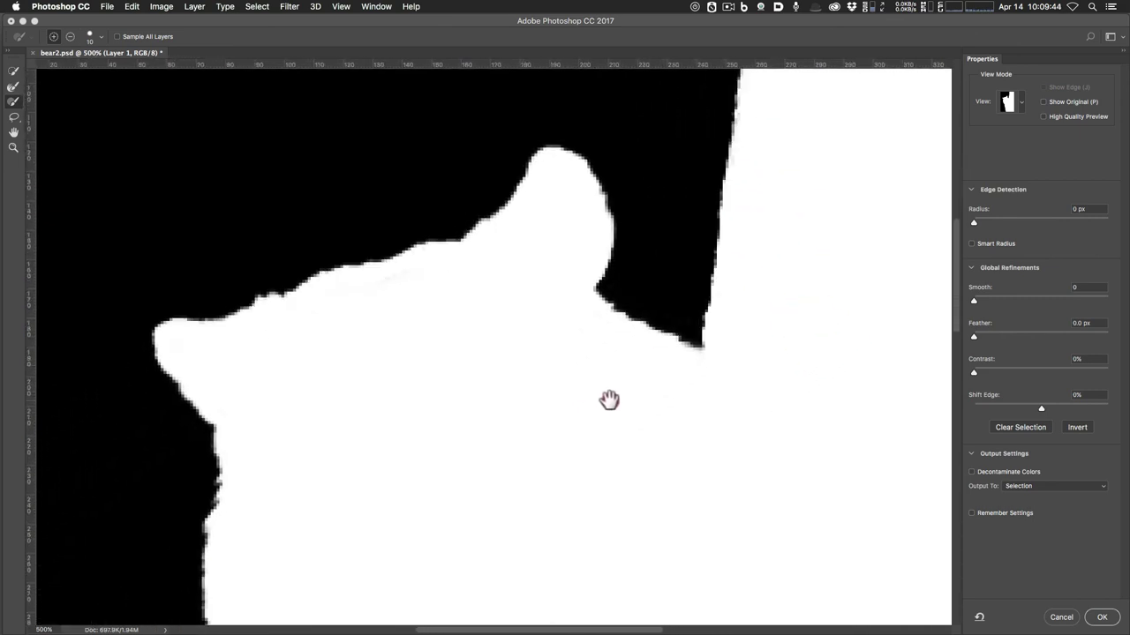
pyautogui.click(609, 399)
pyautogui.press('super')
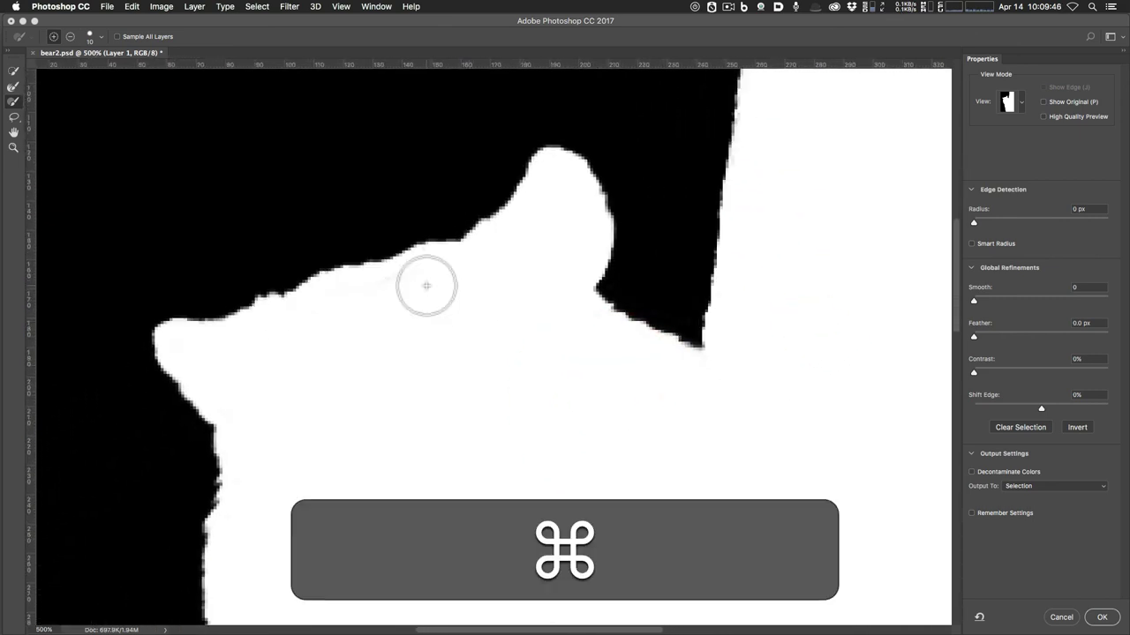
pyautogui.press('super+equal')
pyautogui.press('super+equal')
pyautogui.press('super+minus')
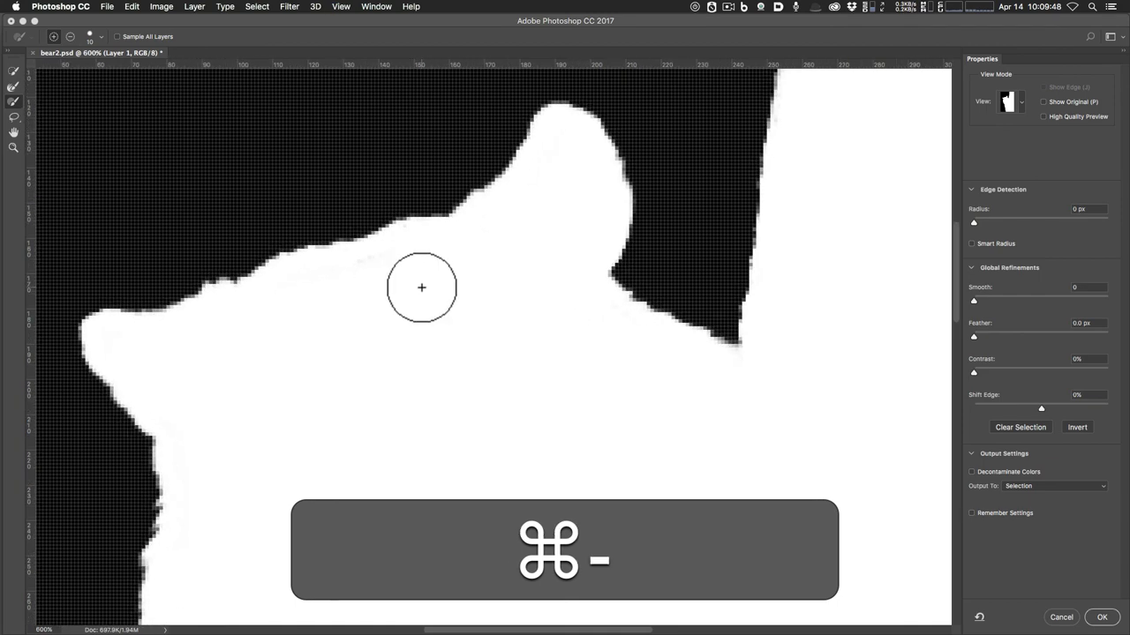
pyautogui.press('space')
pyautogui.moveTo(423, 292); pyautogui.dragTo(464, 374)
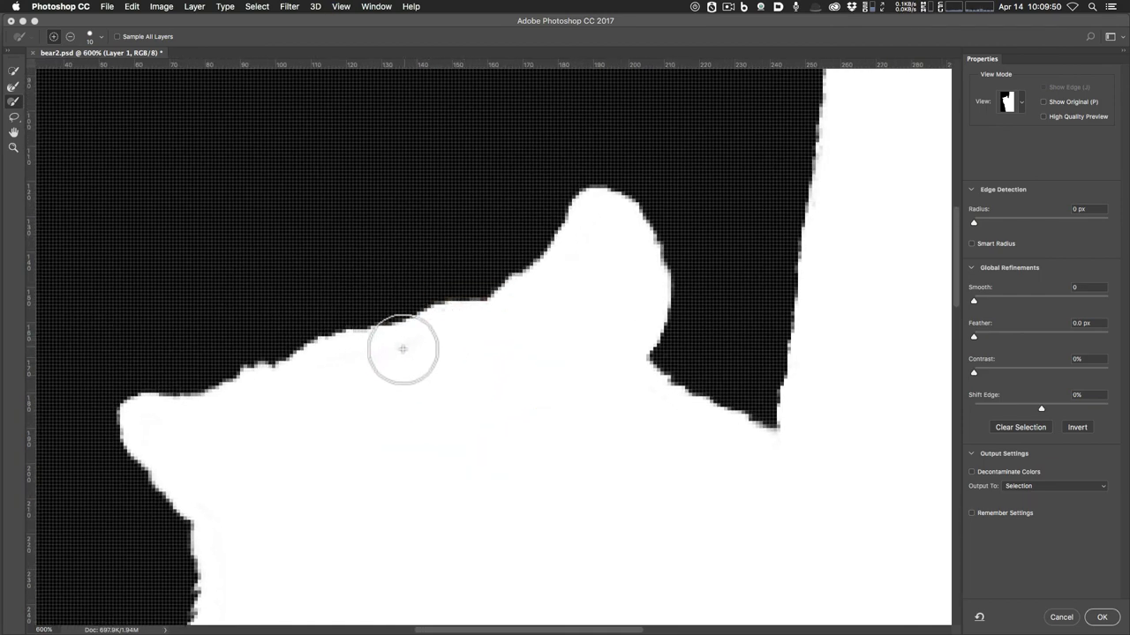
pyautogui.moveTo(452, 336)
pyautogui.mouseDown()
pyautogui.moveTo(397, 356)
pyautogui.moveTo(447, 323)
pyautogui.moveTo(444, 335)
pyautogui.mouseUp()
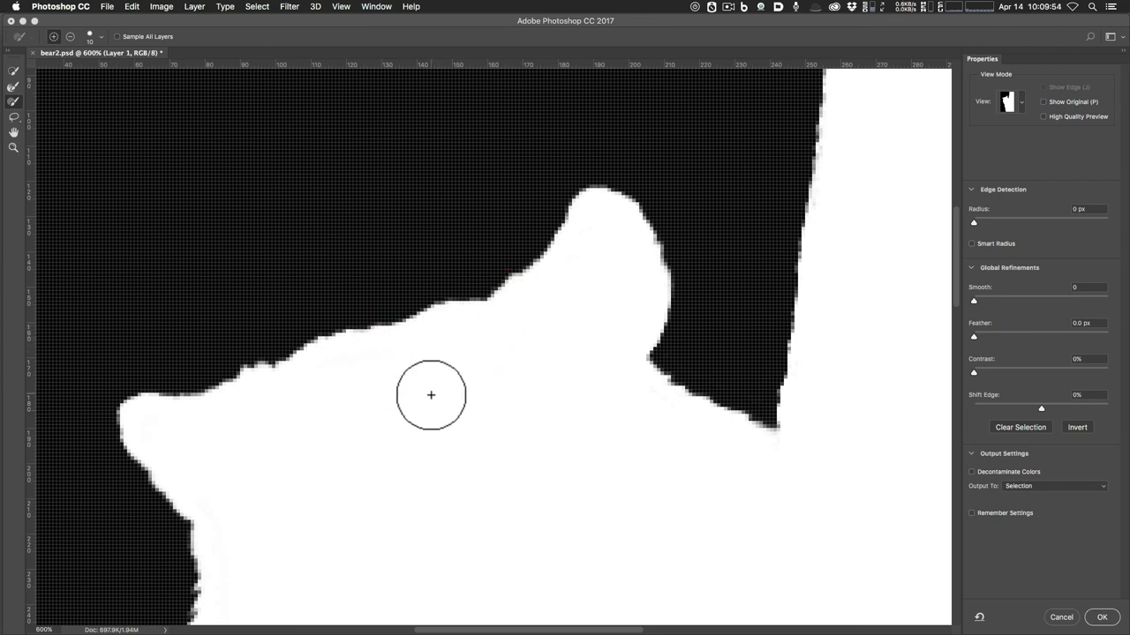
# Step: Examine the Black & White mask along the bear's face and down the outer edge of its body for leftover specks
pyautogui.press('space')
pyautogui.moveTo(385, 423); pyautogui.dragTo(457, 262)
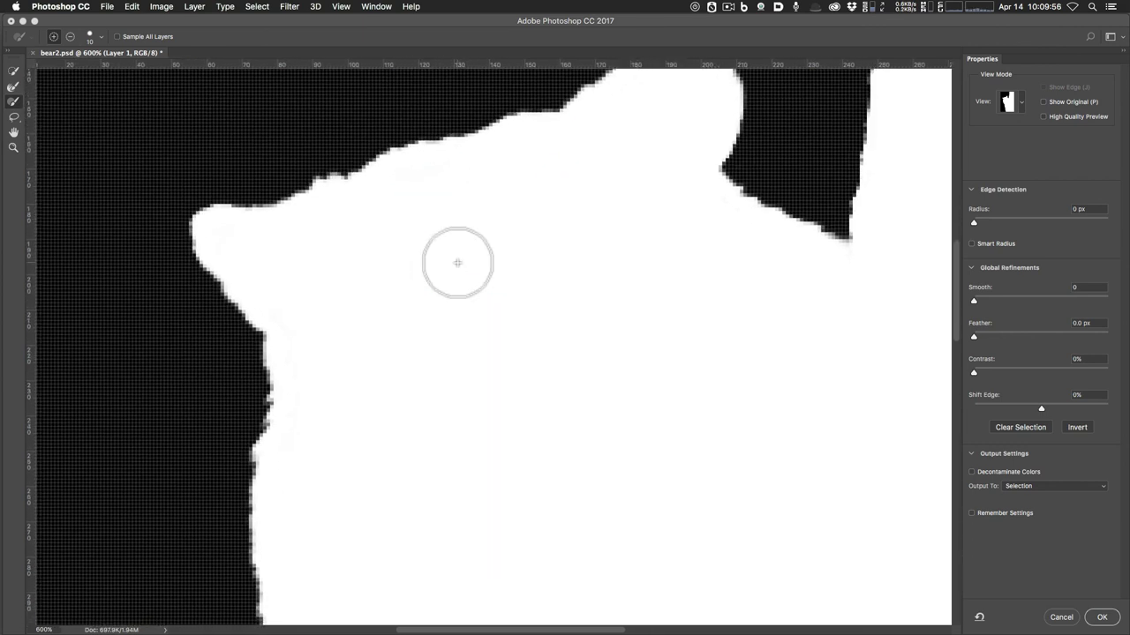
pyautogui.press('super+minus')
pyautogui.press('super+minus')
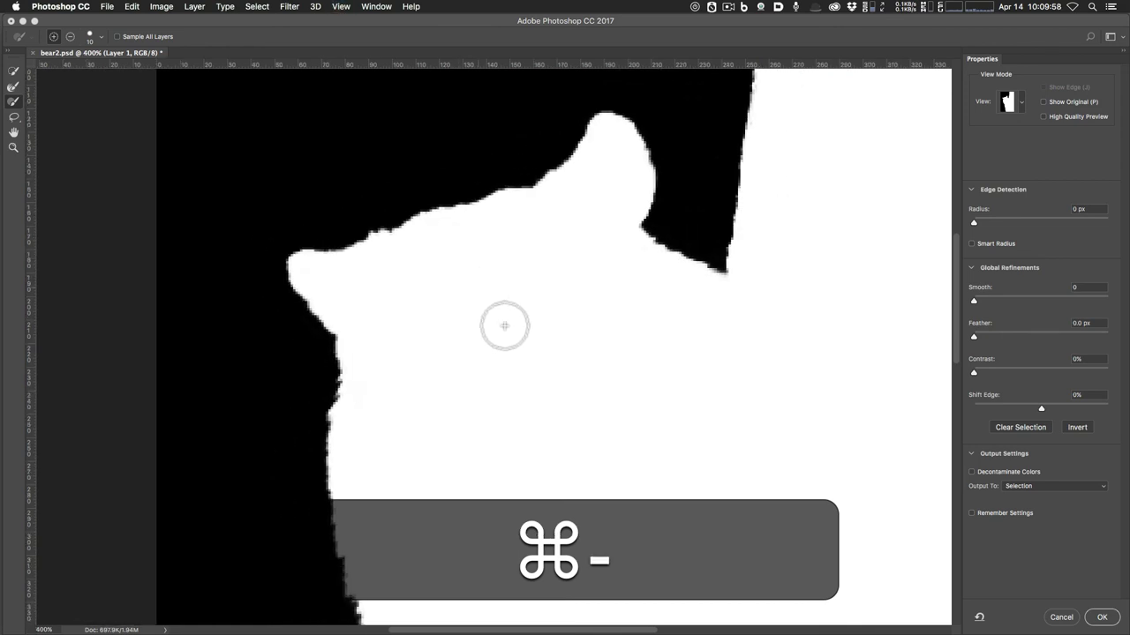
pyautogui.press('space')
pyautogui.moveTo(621, 480); pyautogui.dragTo(529, 231)
pyautogui.moveTo(569, 481); pyautogui.dragTo(545, 315)
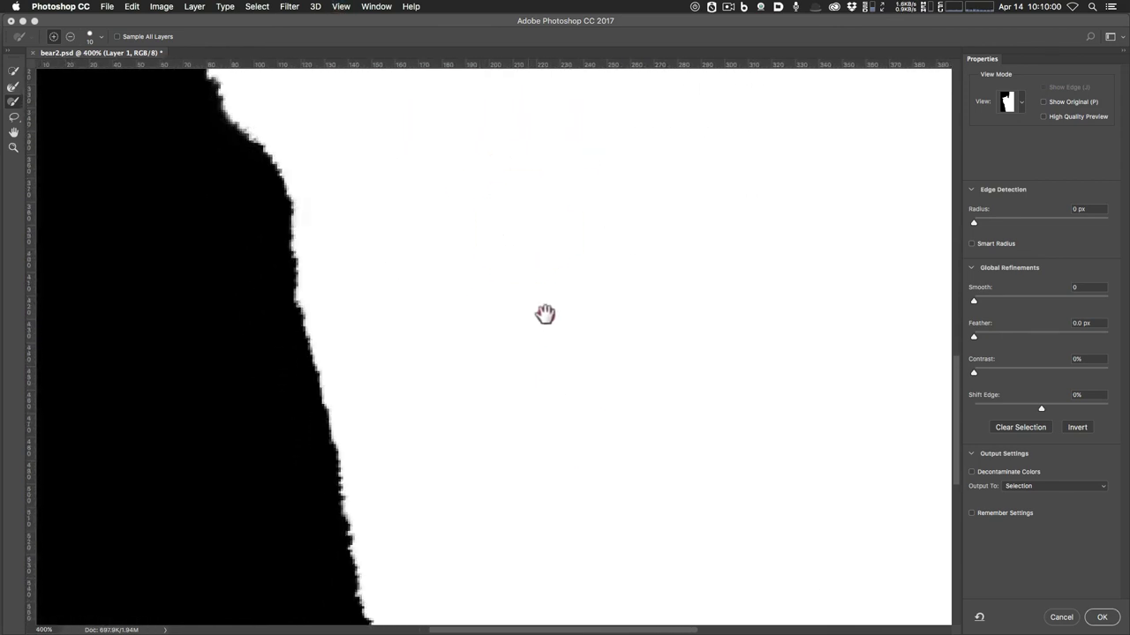
pyautogui.moveTo(567, 537); pyautogui.dragTo(552, 361)
pyautogui.moveTo(561, 468); pyautogui.dragTo(565, 538)
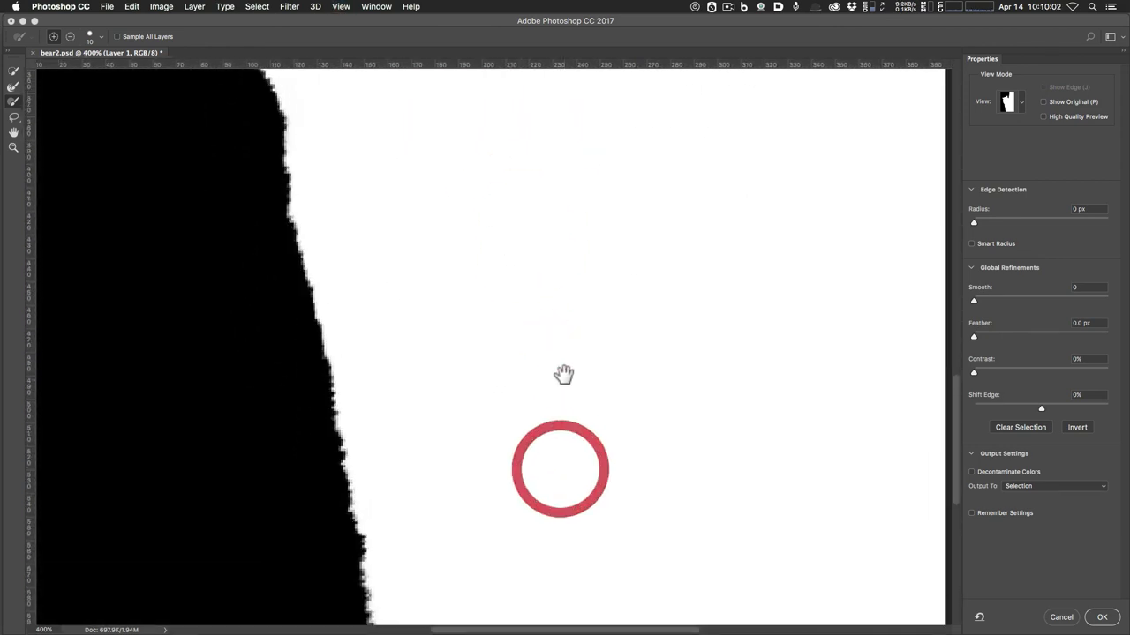
pyautogui.moveTo(565, 373); pyautogui.dragTo(573, 469)
# Step: Show the whole image in the On Layers view and compare the edited selection with the original by toggling Show Original
pyautogui.press('super+0')
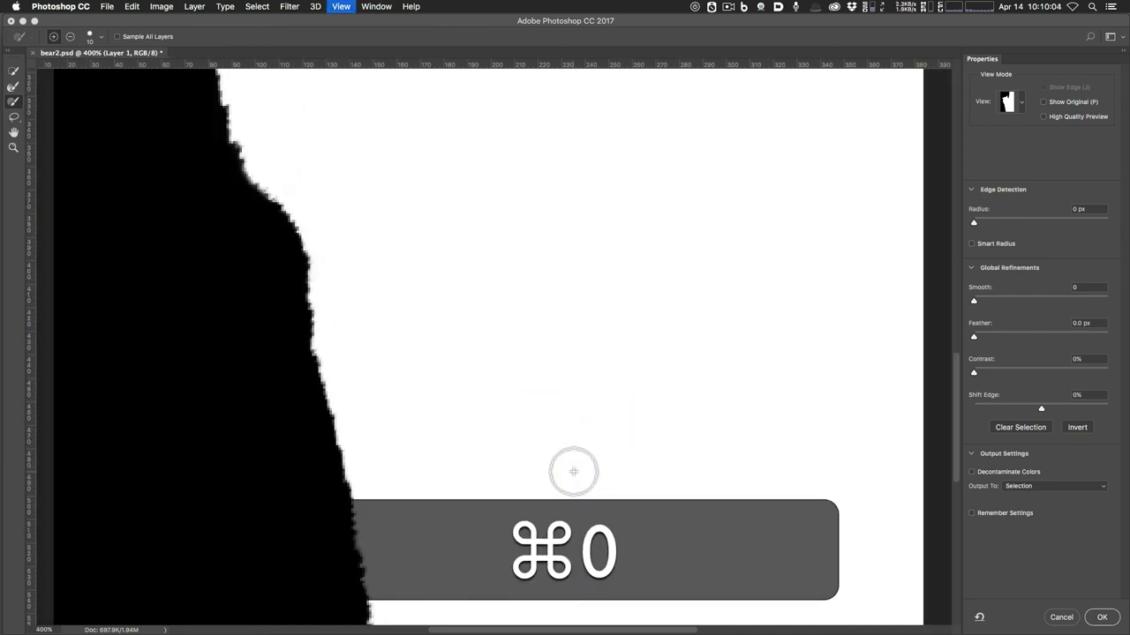
pyautogui.press('f')
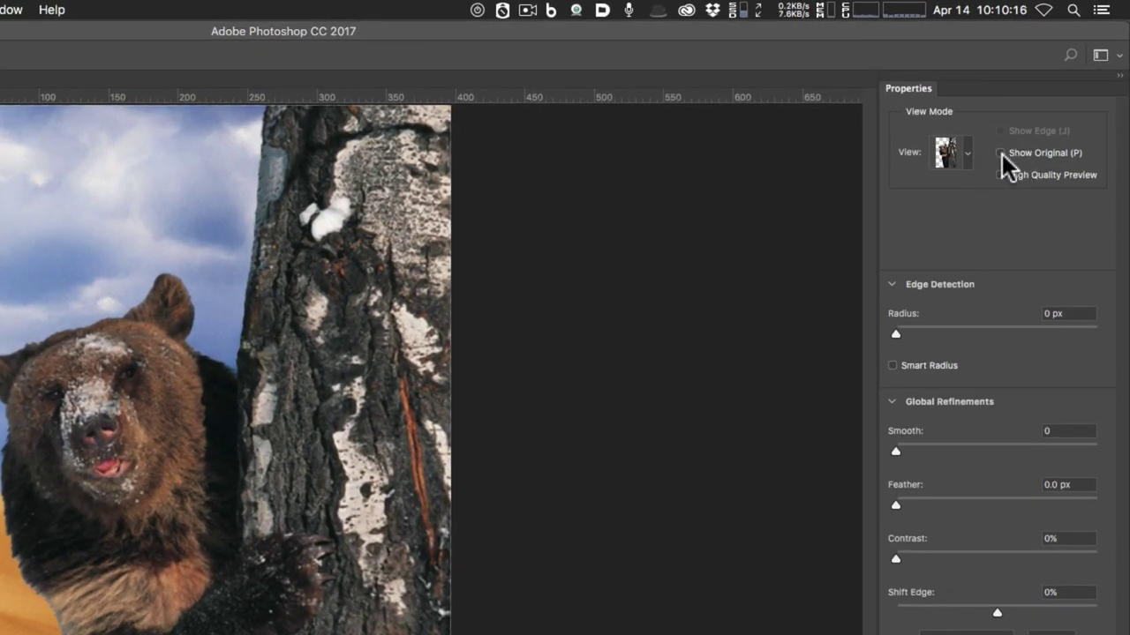
pyautogui.click(1001, 153)
pyautogui.click(999, 155)
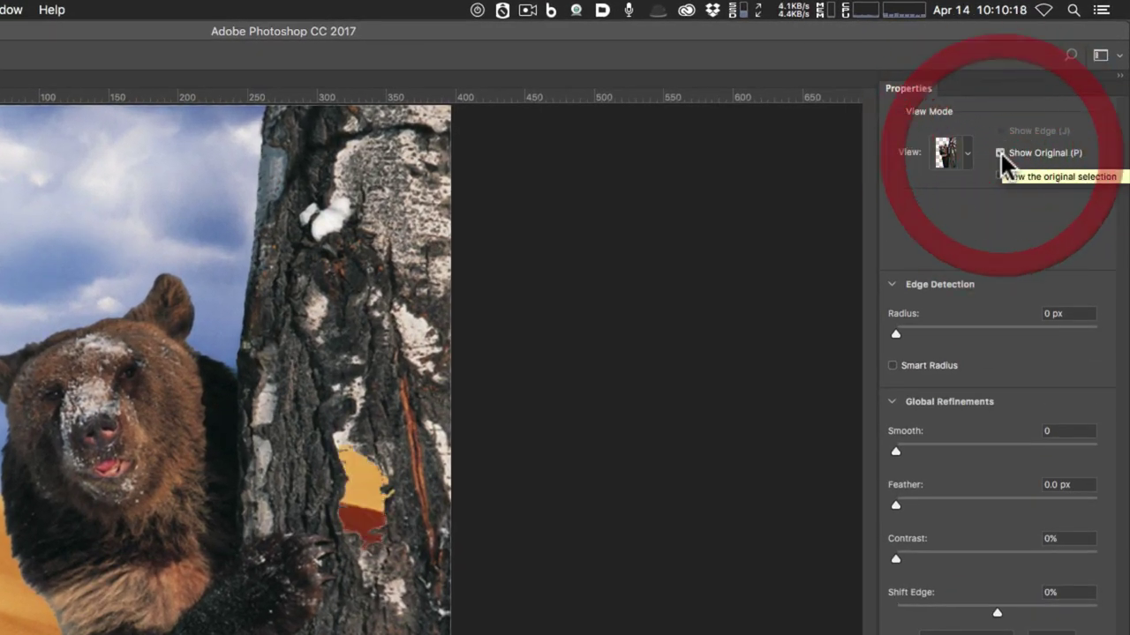
pyautogui.click(999, 154)
pyautogui.click(999, 155)
pyautogui.click(1001, 154)
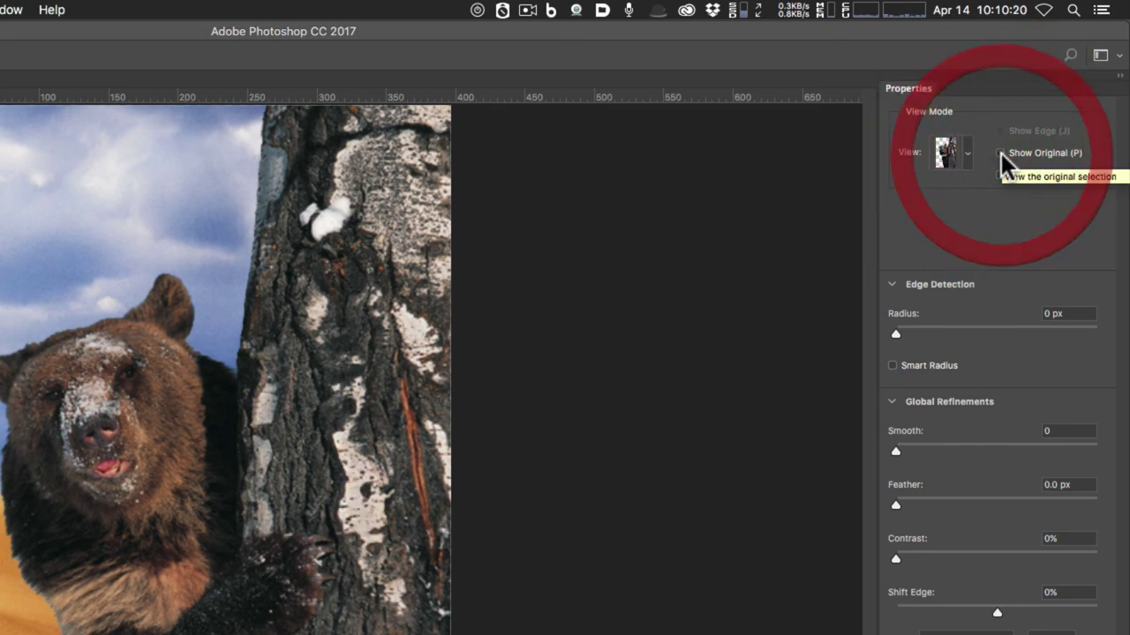
pyautogui.click(1001, 154)
pyautogui.click(1001, 154)
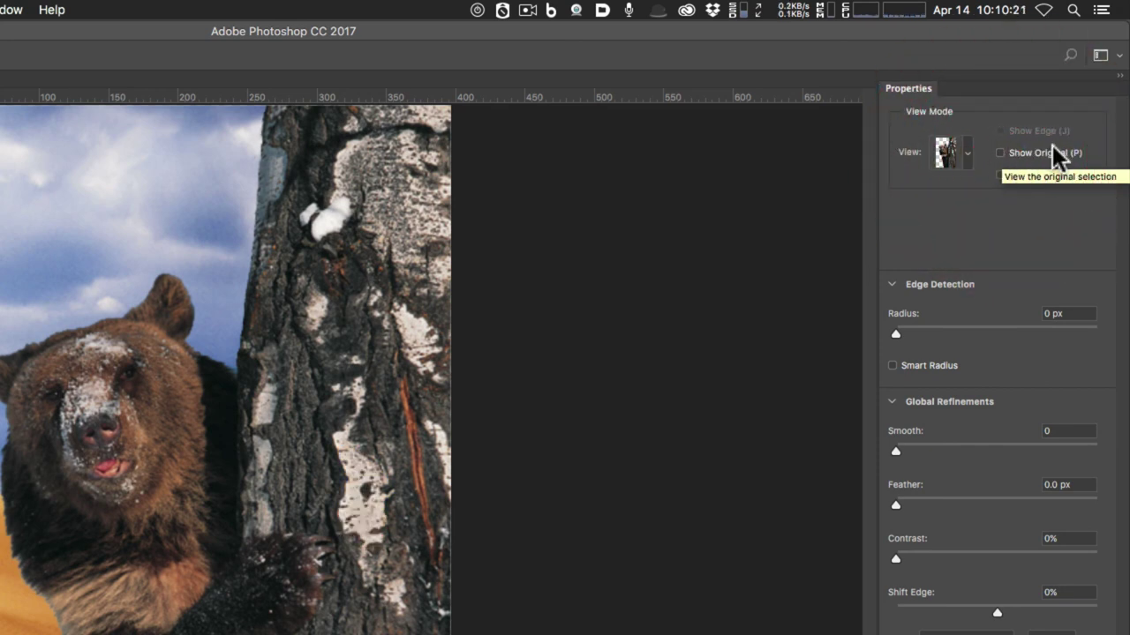
pyautogui.click(1000, 154)
pyautogui.click(1001, 155)
pyautogui.click(1000, 154)
pyautogui.click(1000, 154)
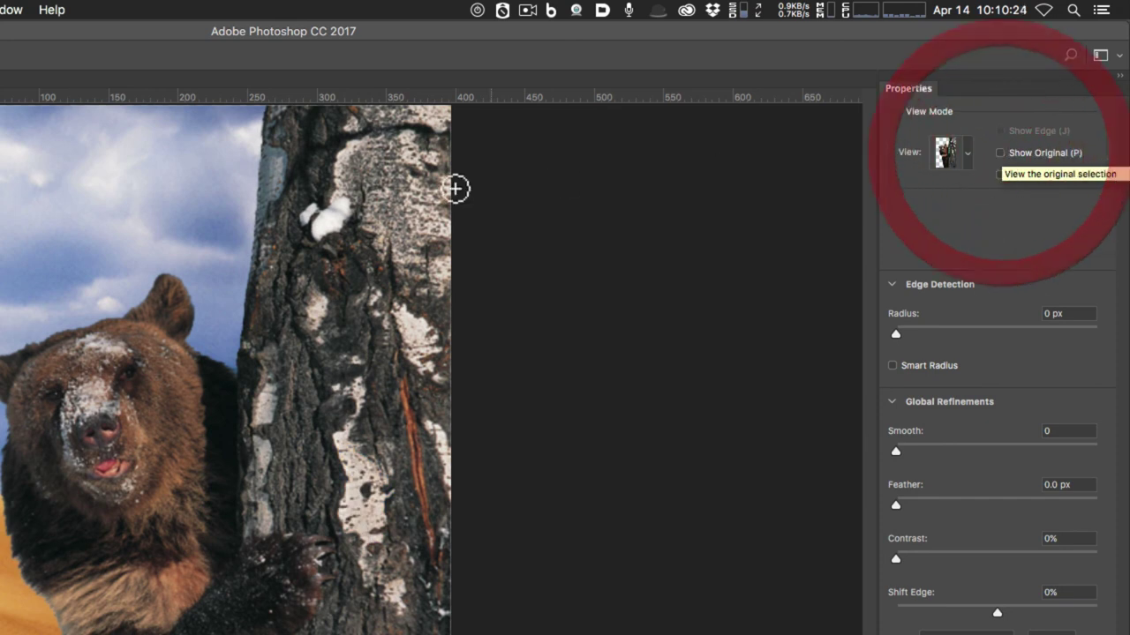
pyautogui.click(1001, 153)
pyautogui.click(1001, 154)
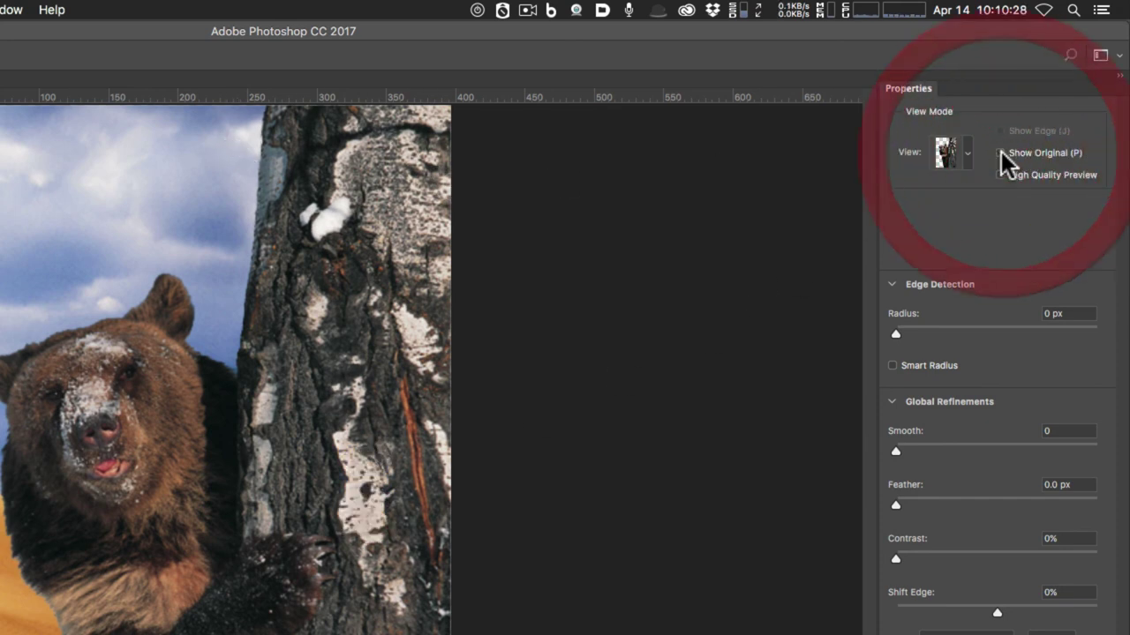
# Step: Toggle High Quality Preview on and off to compare the preview quality, leaving it off
pyautogui.click(1001, 177)
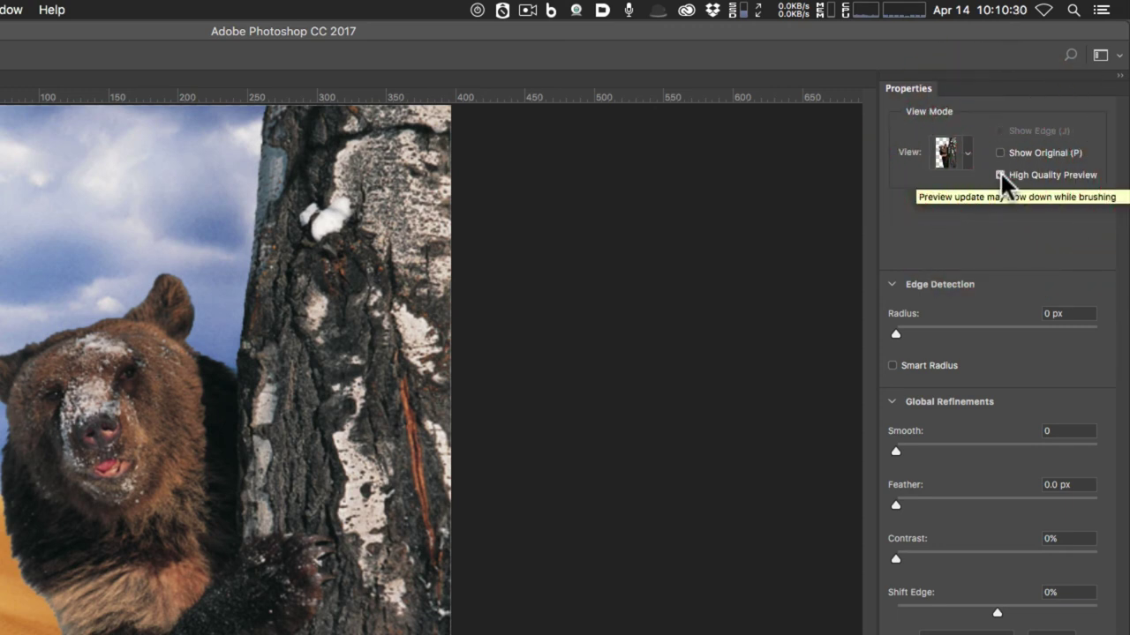
pyautogui.click(1001, 175)
pyautogui.click(1001, 176)
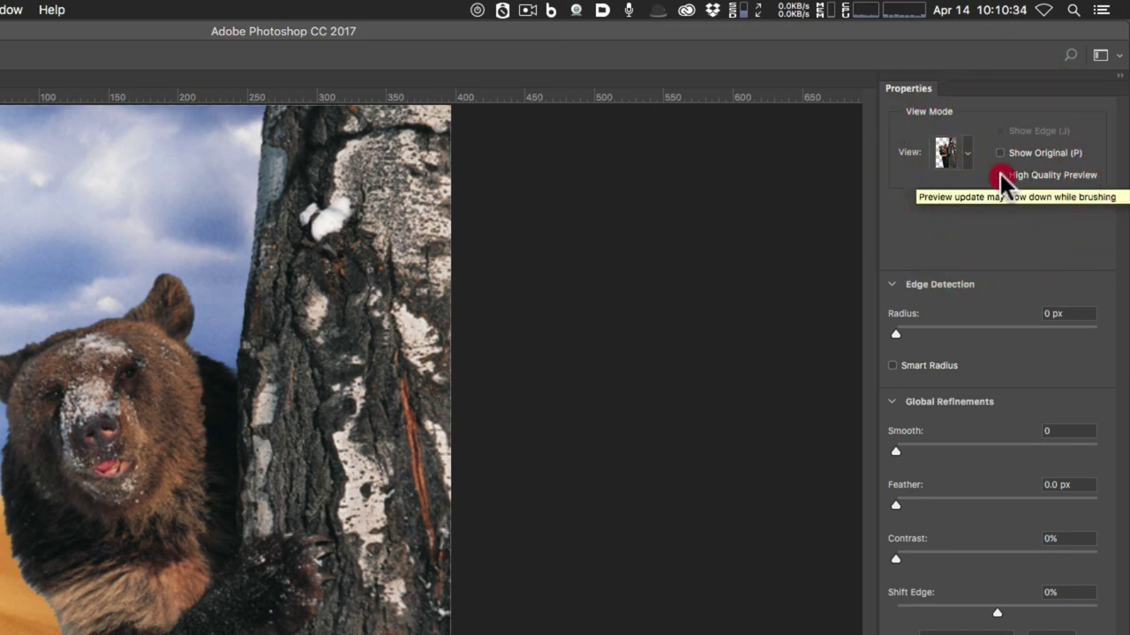
pyautogui.click(1000, 176)
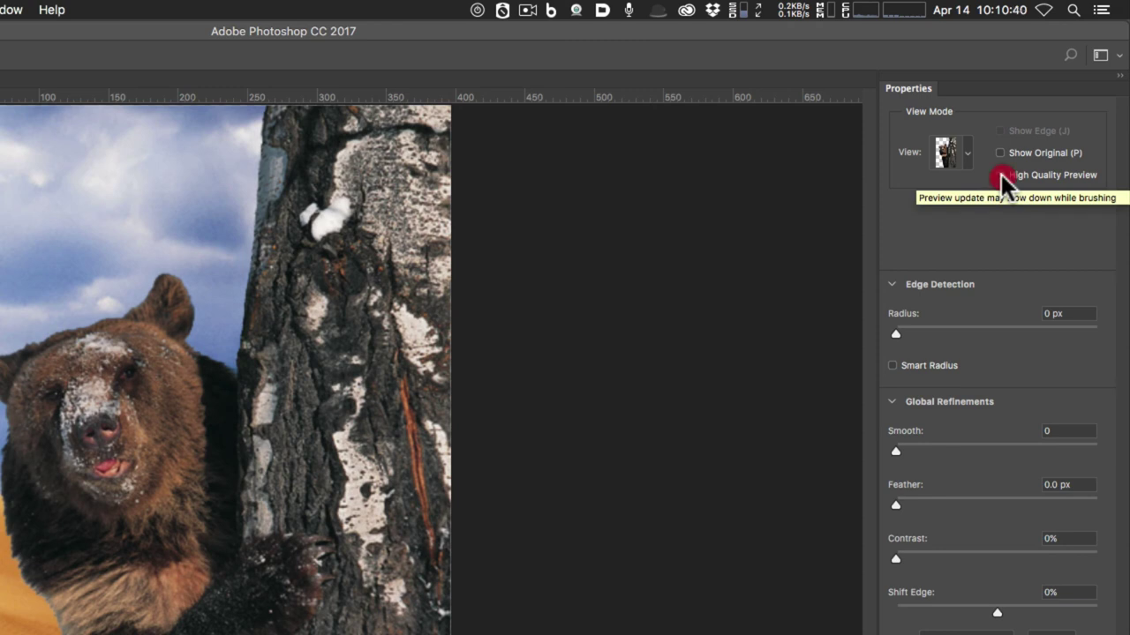
pyautogui.click(1001, 176)
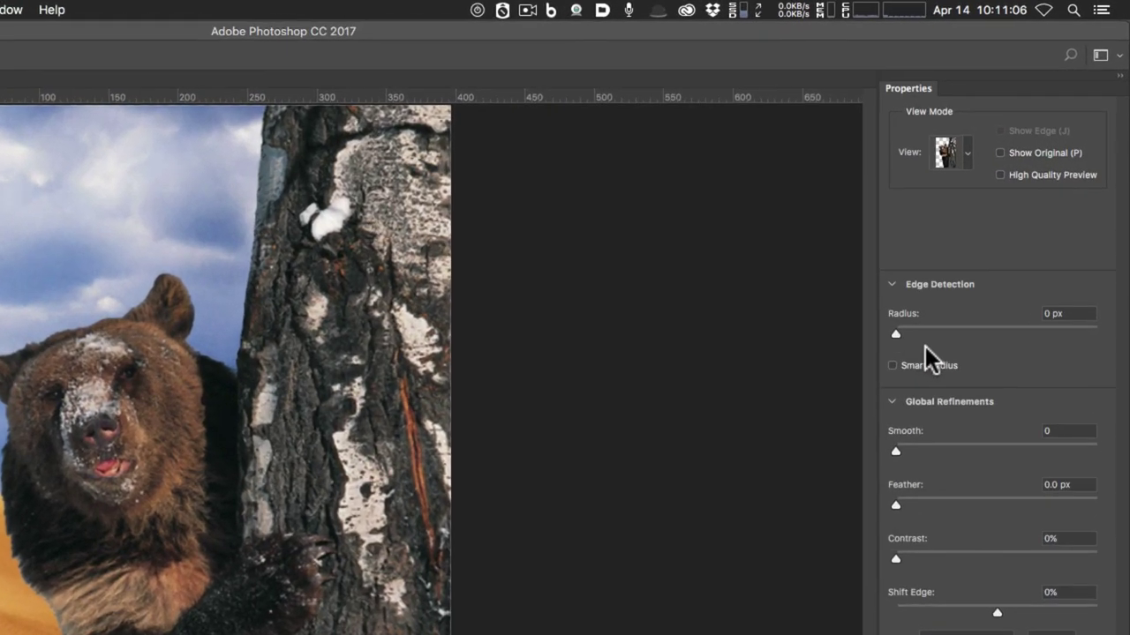
# Step: Set the Edge Detection radius to 4 px and enable Smart Radius
pyautogui.moveTo(897, 332); pyautogui.dragTo(941, 343)
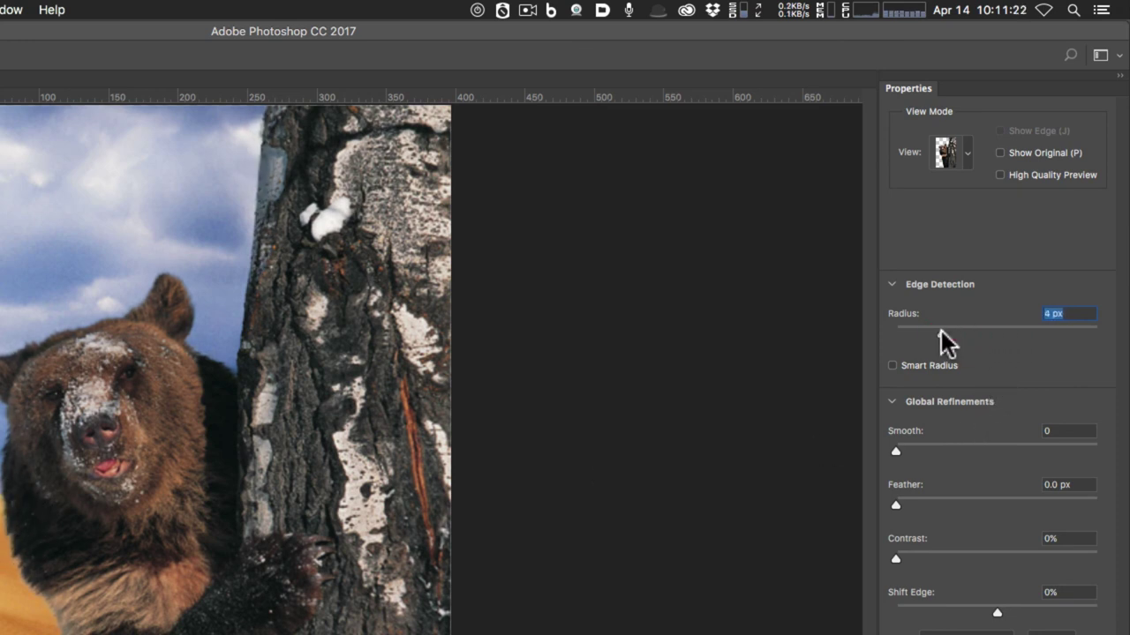
pyautogui.click(892, 366)
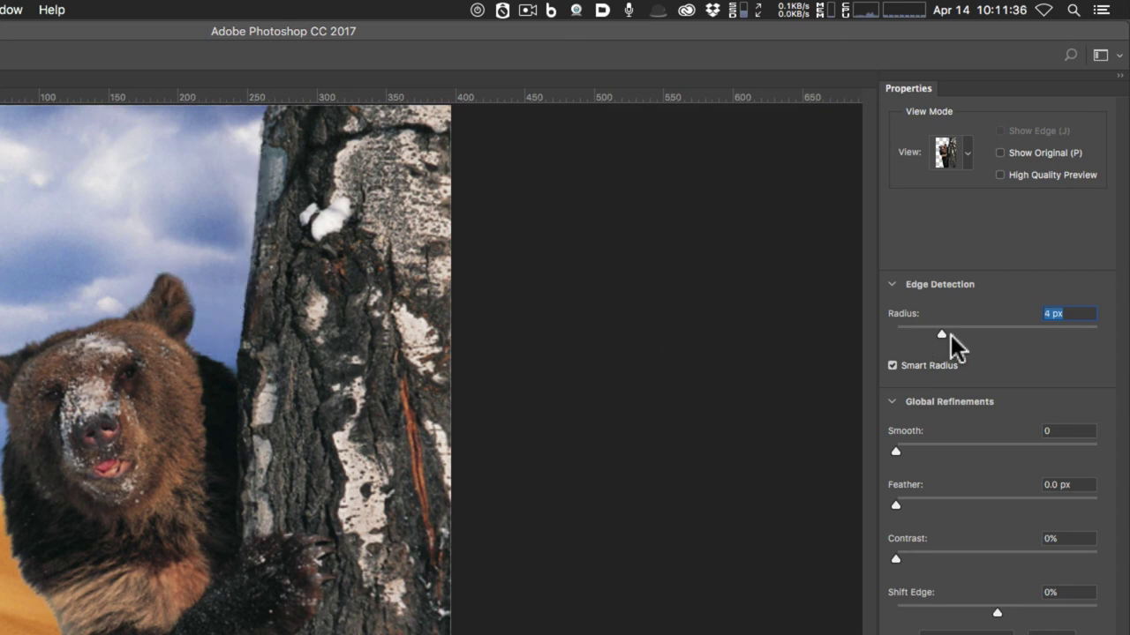
pyautogui.moveTo(941, 335); pyautogui.dragTo(946, 335)
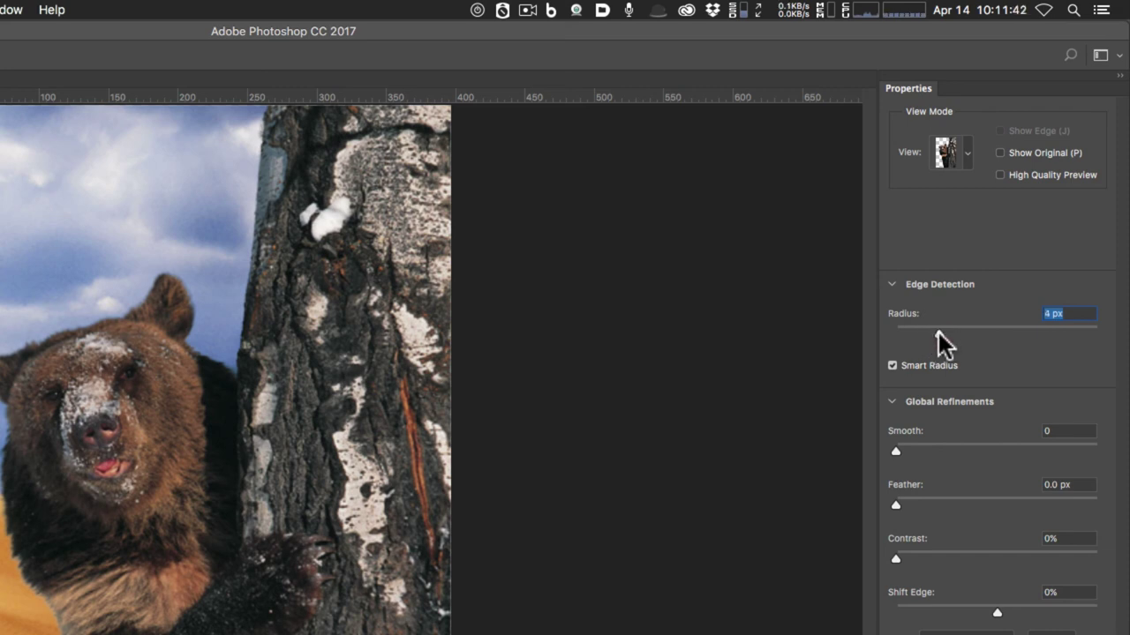
pyautogui.click(939, 335)
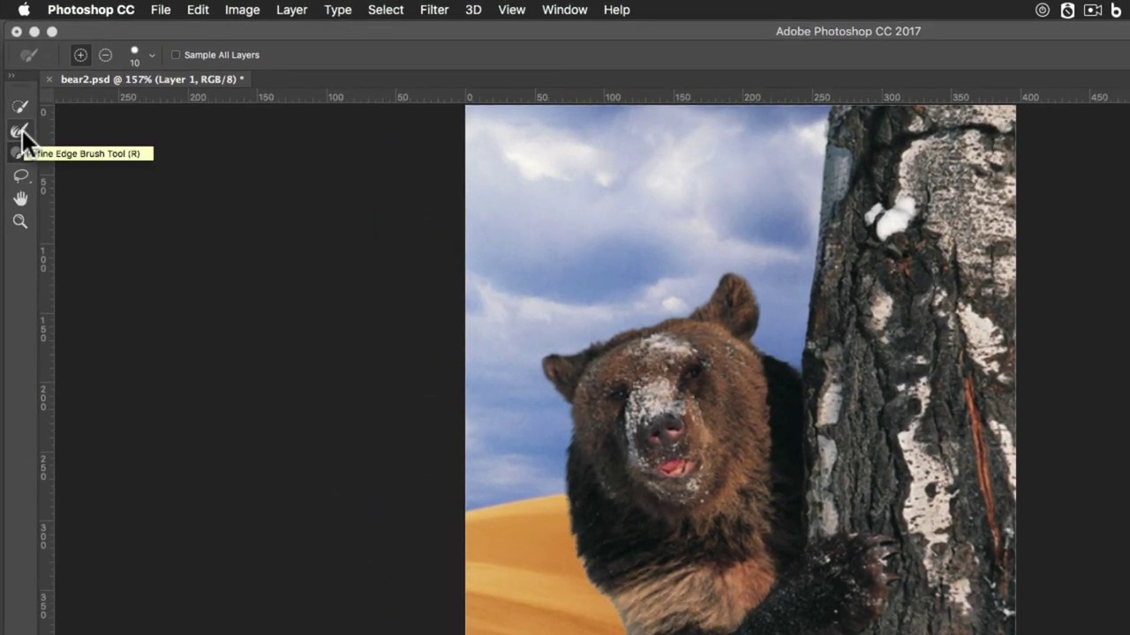
# Step: Activate the Refine Edge Brush tool for work around the bear's head
pyautogui.click(21, 131)
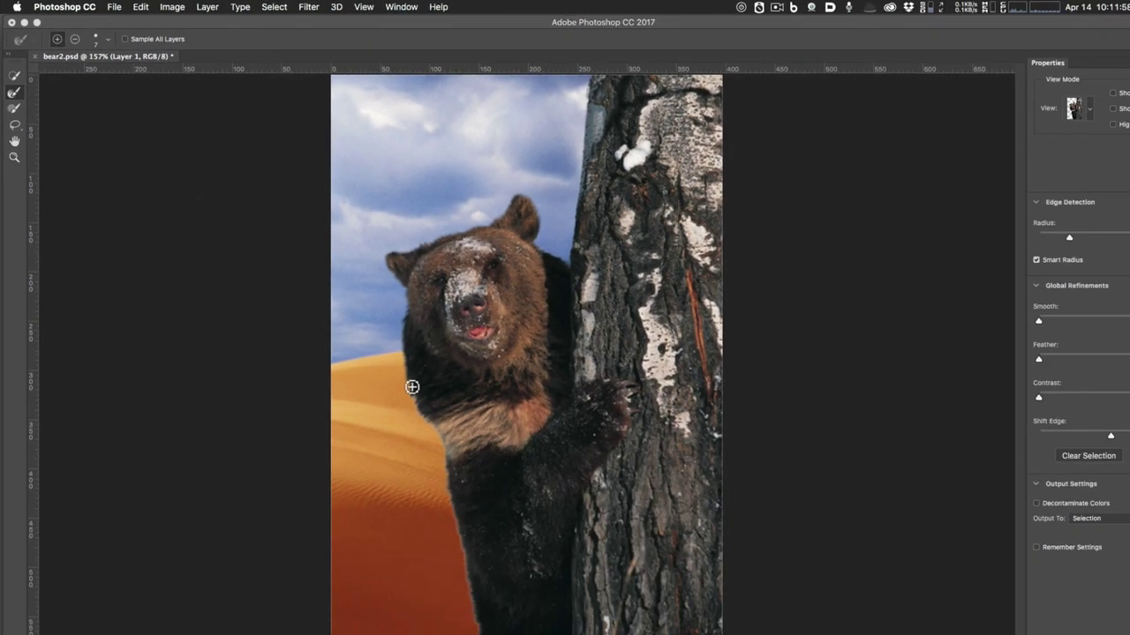
pyautogui.press('super+equal')
pyautogui.press('super+equal')
pyautogui.press('super+equal')
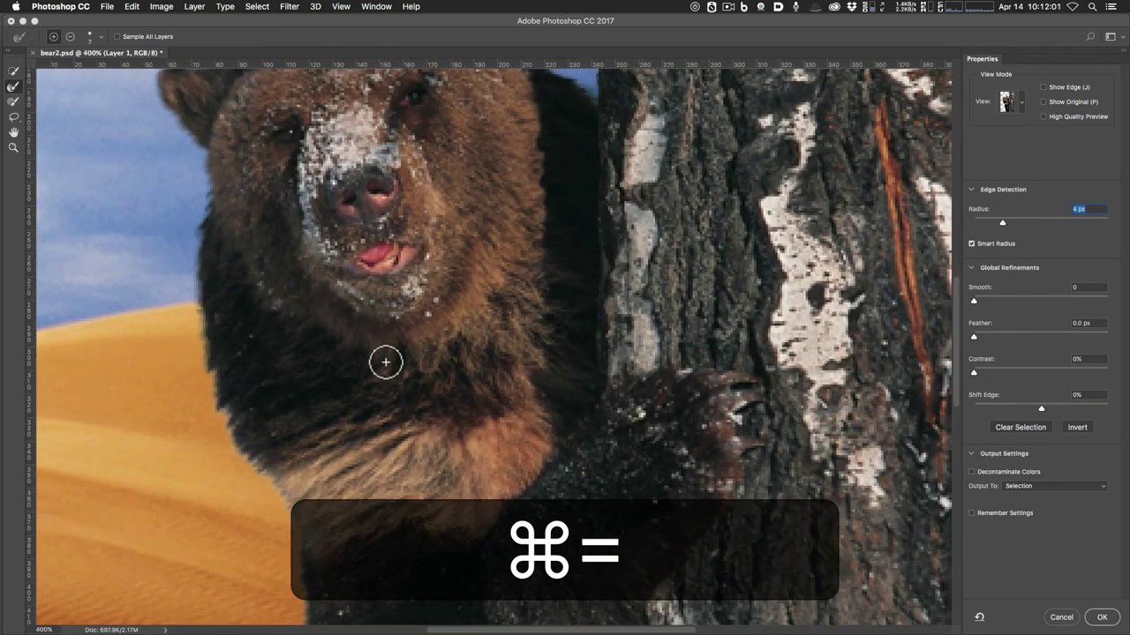
pyautogui.moveTo(403, 406); pyautogui.dragTo(397, 465)
pyautogui.moveTo(475, 290); pyautogui.dragTo(462, 373)
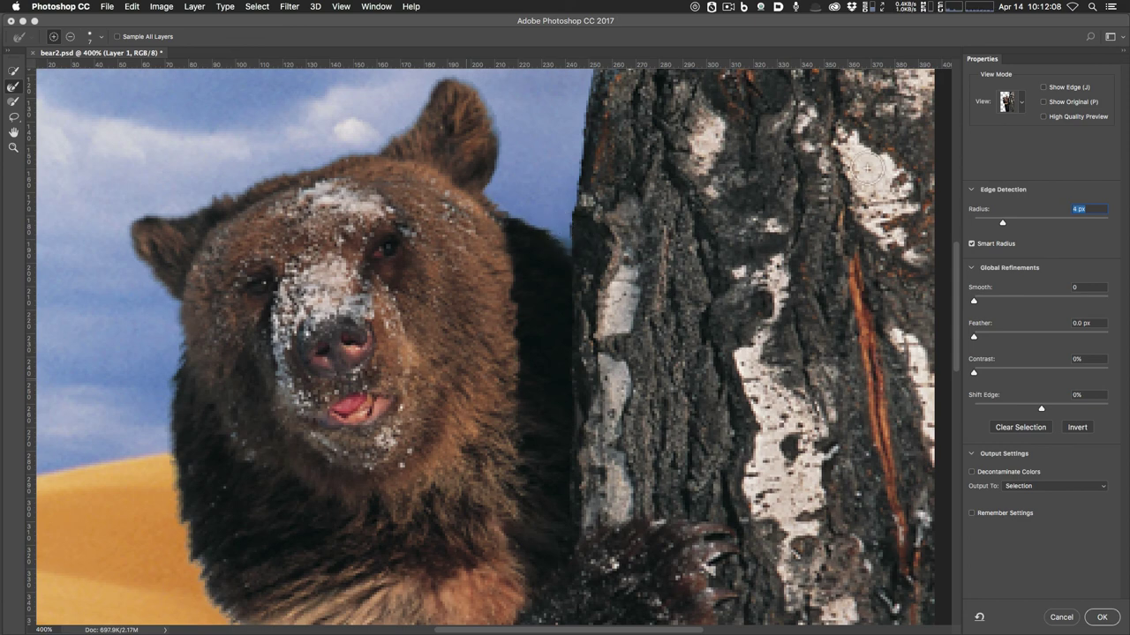
# Step: Preview the selection in the Marching Ants view and cycle through the other view modes to On White
pyautogui.click(1021, 103)
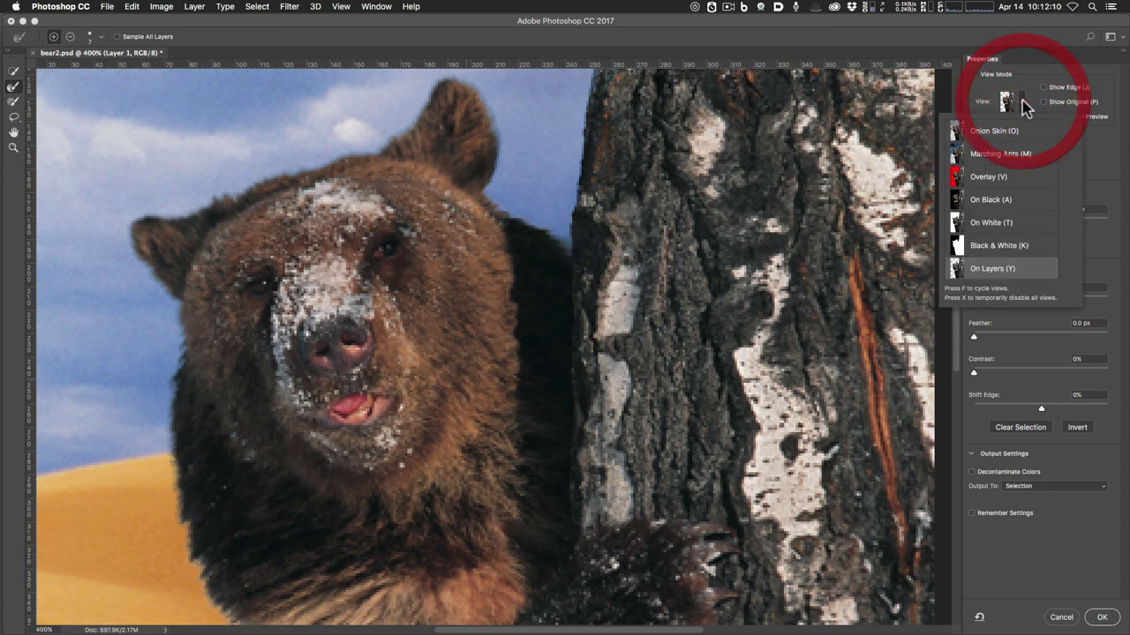
pyautogui.click(1000, 156)
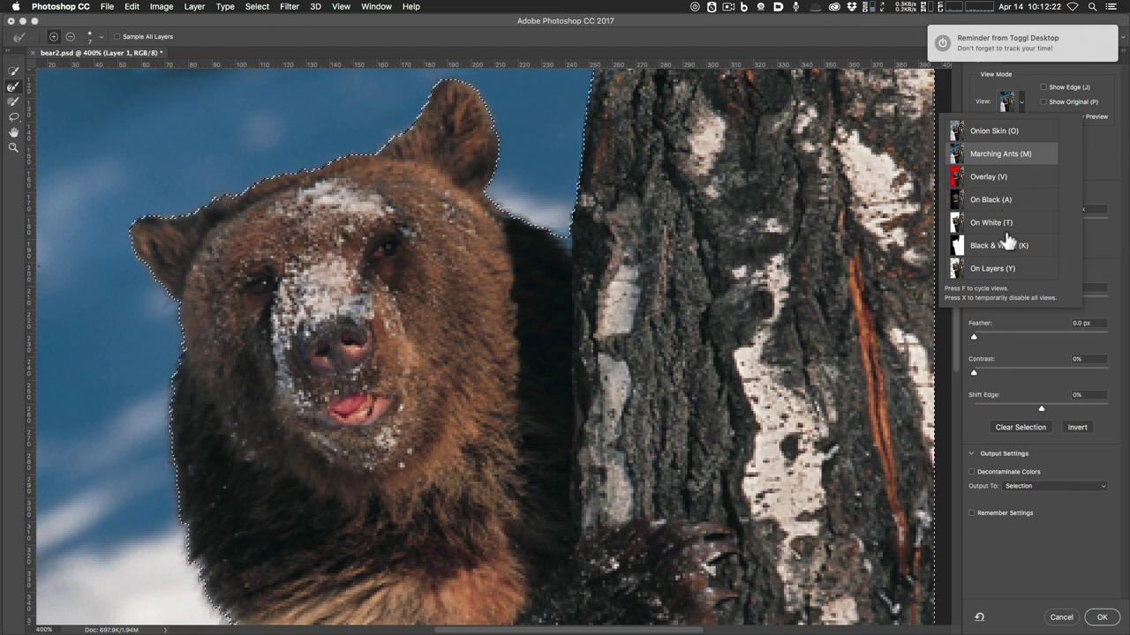
pyautogui.press('f')
pyautogui.press('f')
pyautogui.press('f')
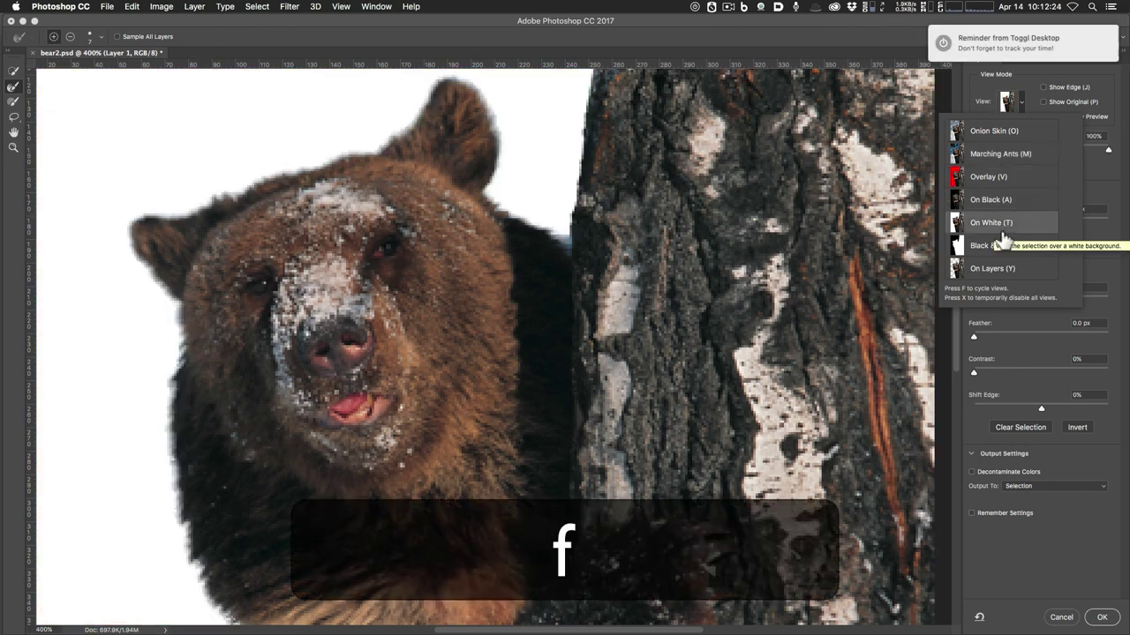
pyautogui.press('f')
pyautogui.press('f')
pyautogui.press('f')
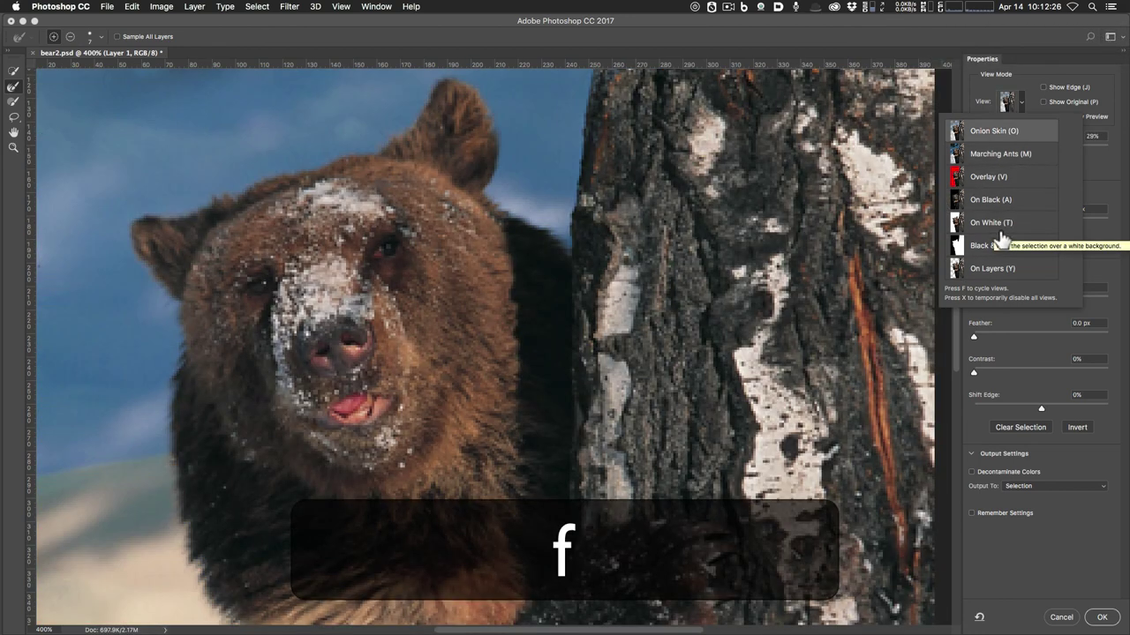
pyautogui.press('f')
pyautogui.press('f')
pyautogui.press('f')
pyautogui.press('f')
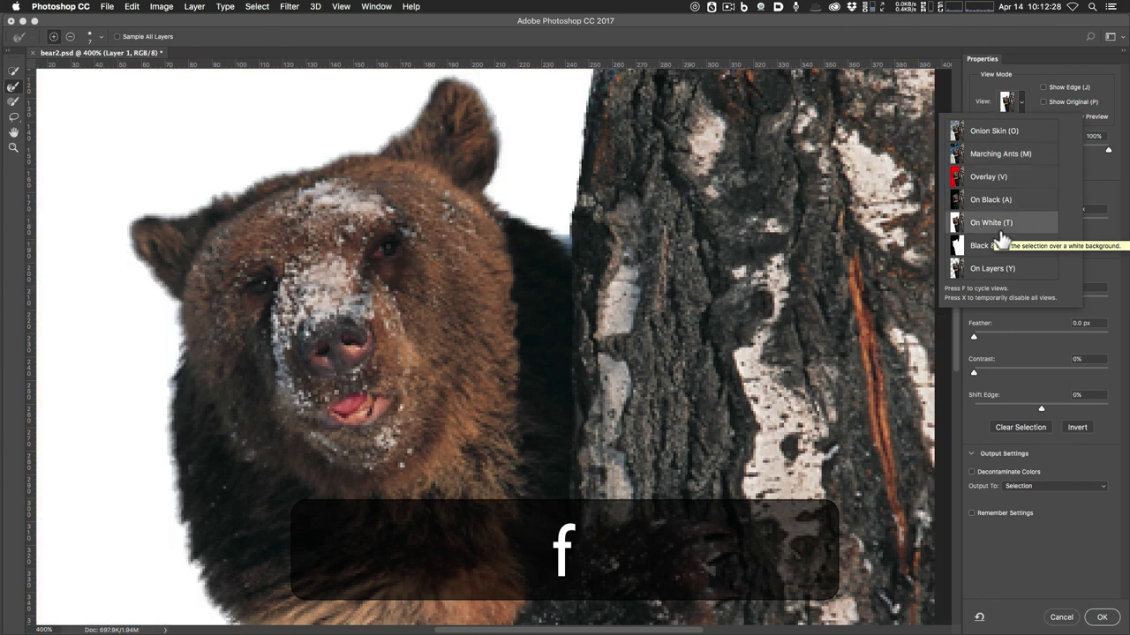
# Step: Cycle once more through all the view modes, ending on On White again
pyautogui.press('f')
pyautogui.press('f')
pyautogui.press('f')
pyautogui.press('f')
pyautogui.press('f')
pyautogui.press('f')
pyautogui.press('f')
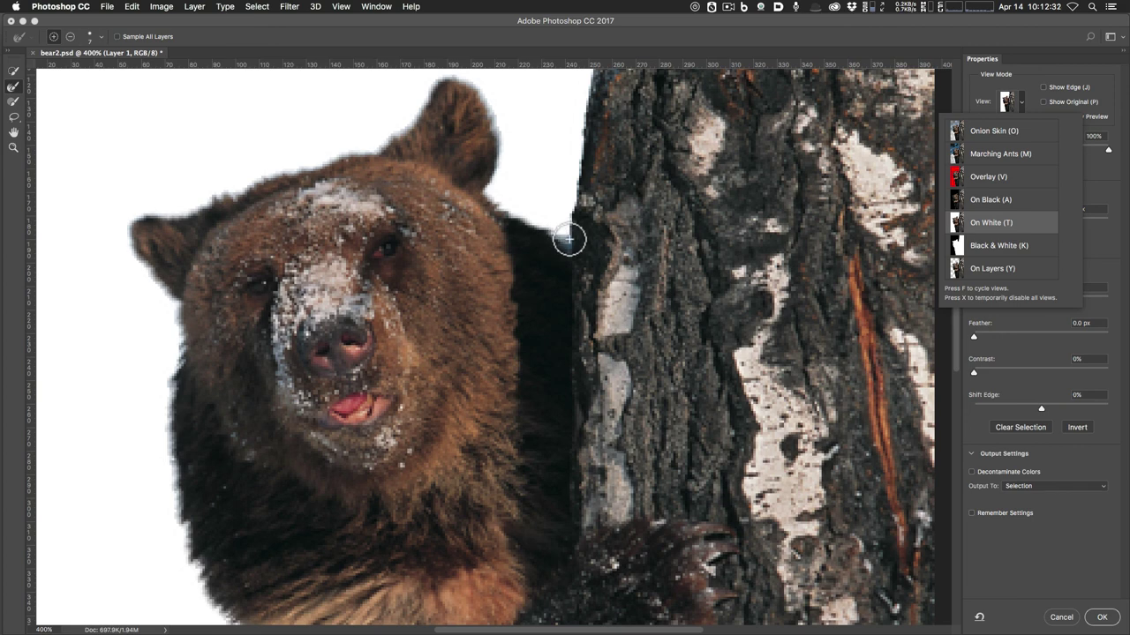
# Step: Try the Refine Edge Brush on the notch where the bear's back meets the tree trunk and undo the strokes
pyautogui.moveTo(569, 238)
pyautogui.mouseDown()
pyautogui.moveTo(572, 284)
pyautogui.moveTo(615, 277)
pyautogui.mouseUp()
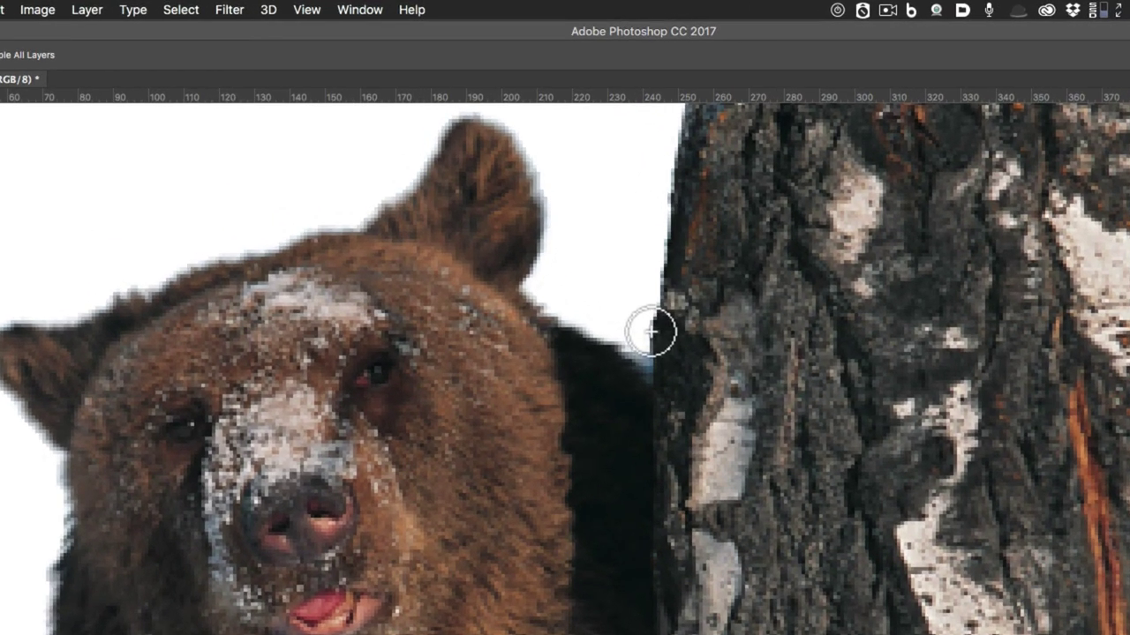
pyautogui.moveTo(651, 331)
pyautogui.mouseDown()
pyautogui.moveTo(648, 368)
pyautogui.moveTo(627, 363)
pyautogui.moveTo(652, 359)
pyautogui.moveTo(656, 333)
pyautogui.moveTo(656, 376)
pyautogui.moveTo(626, 355)
pyautogui.moveTo(653, 373)
pyautogui.moveTo(626, 365)
pyautogui.moveTo(635, 372)
pyautogui.mouseUp()
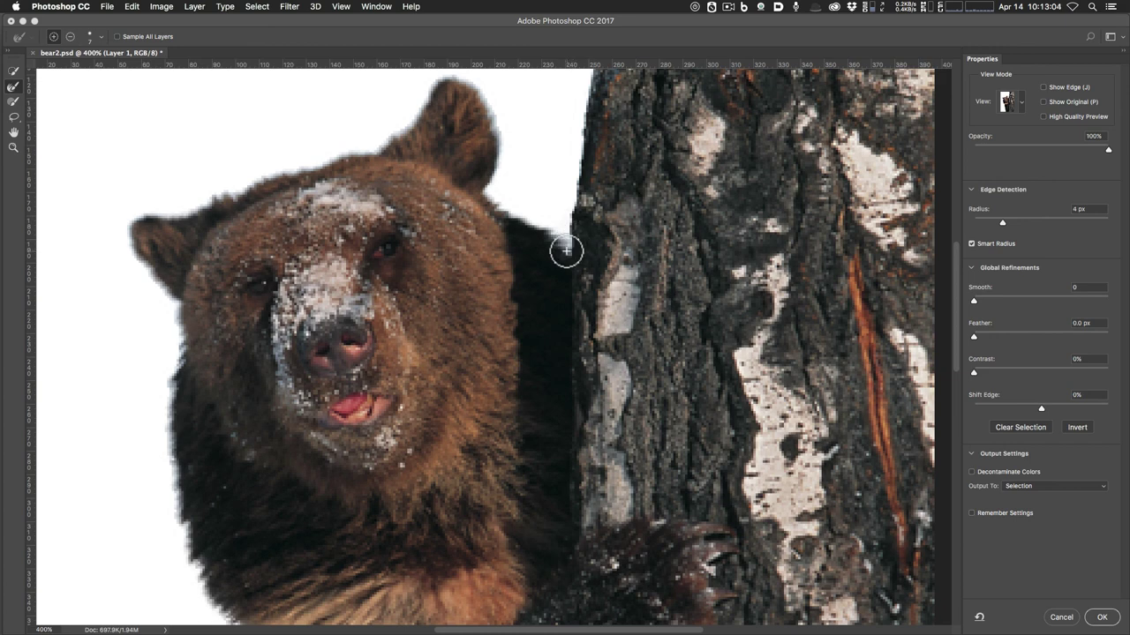
pyautogui.press('super+z')
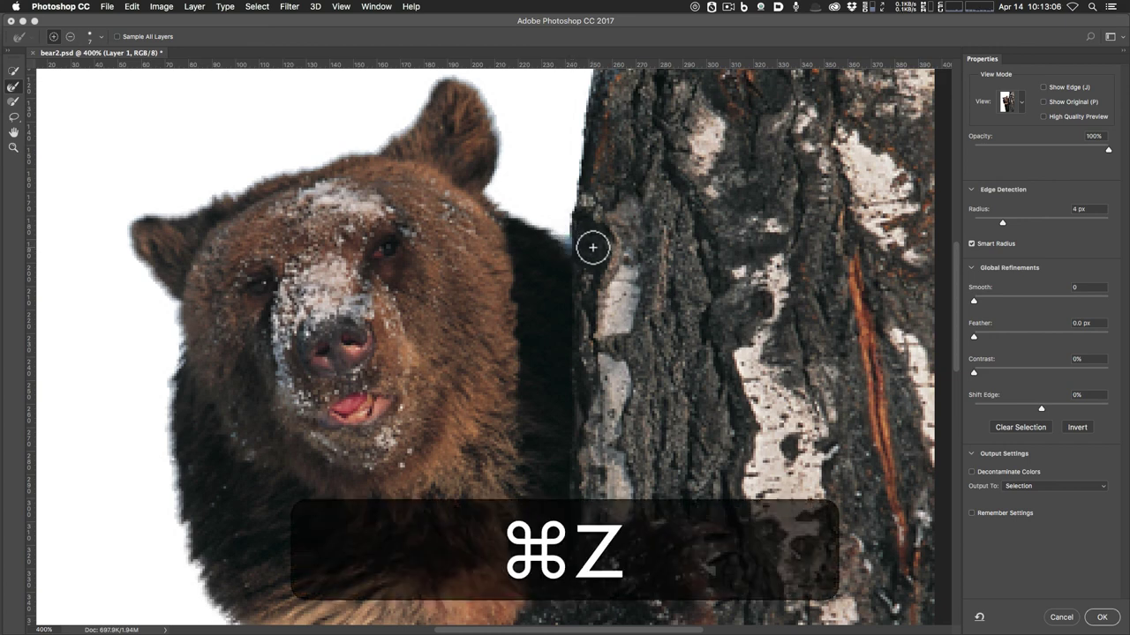
pyautogui.press('super+z')
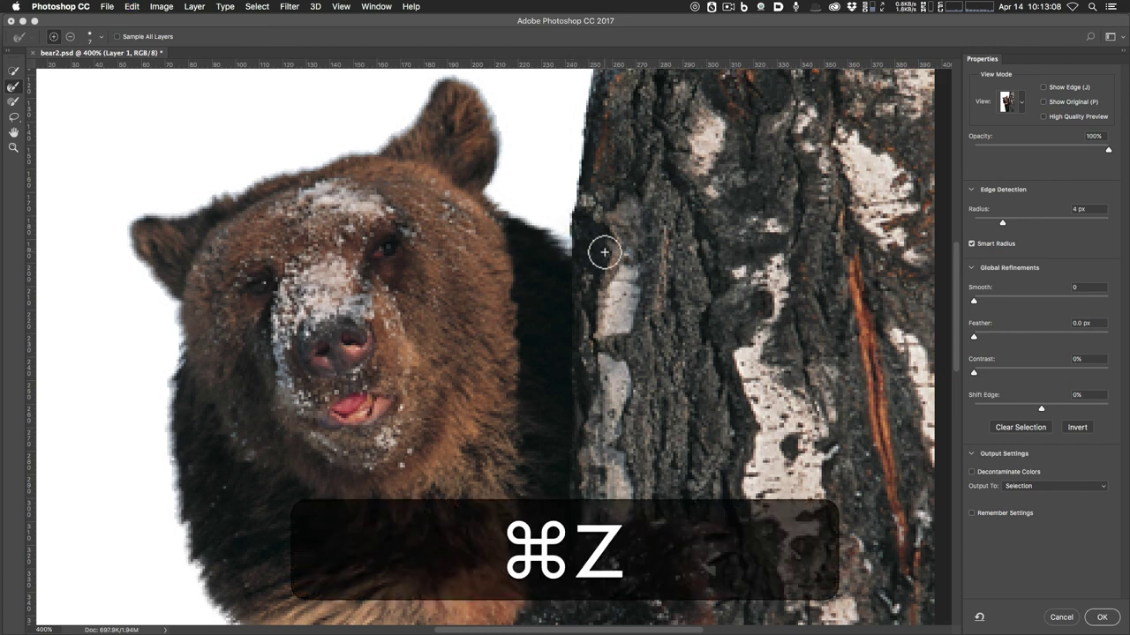
# Step: Brush over the notch between the bear's back and the trunk, comparing the edge before and after with undo and redo
pyautogui.press('super+equal')
pyautogui.press('super+equal')
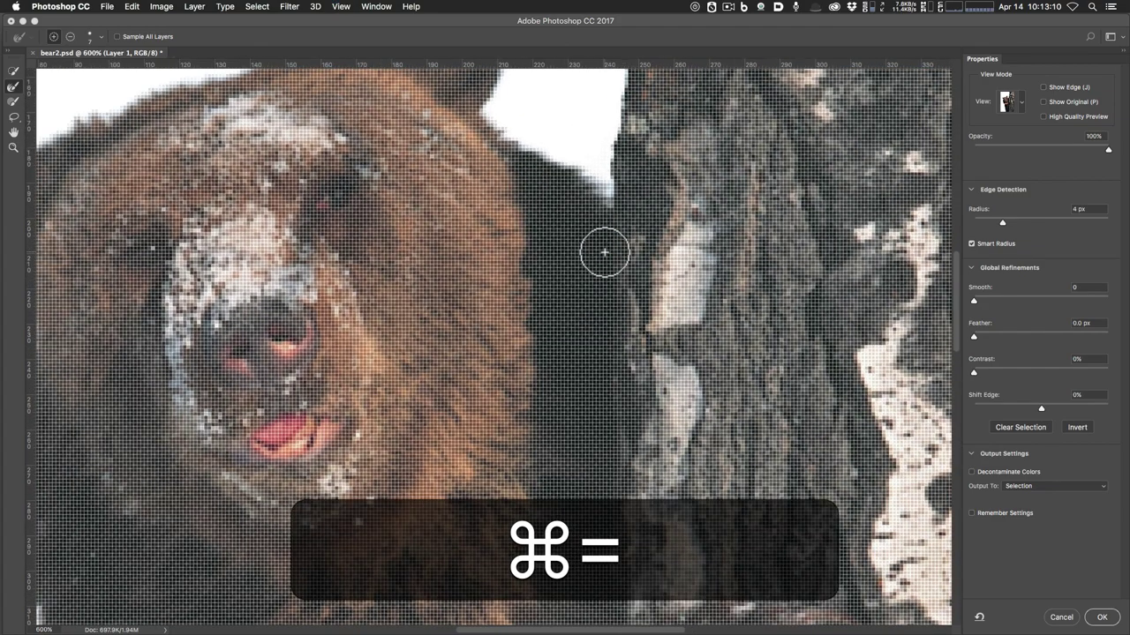
pyautogui.press('super+minus')
pyautogui.press('space')
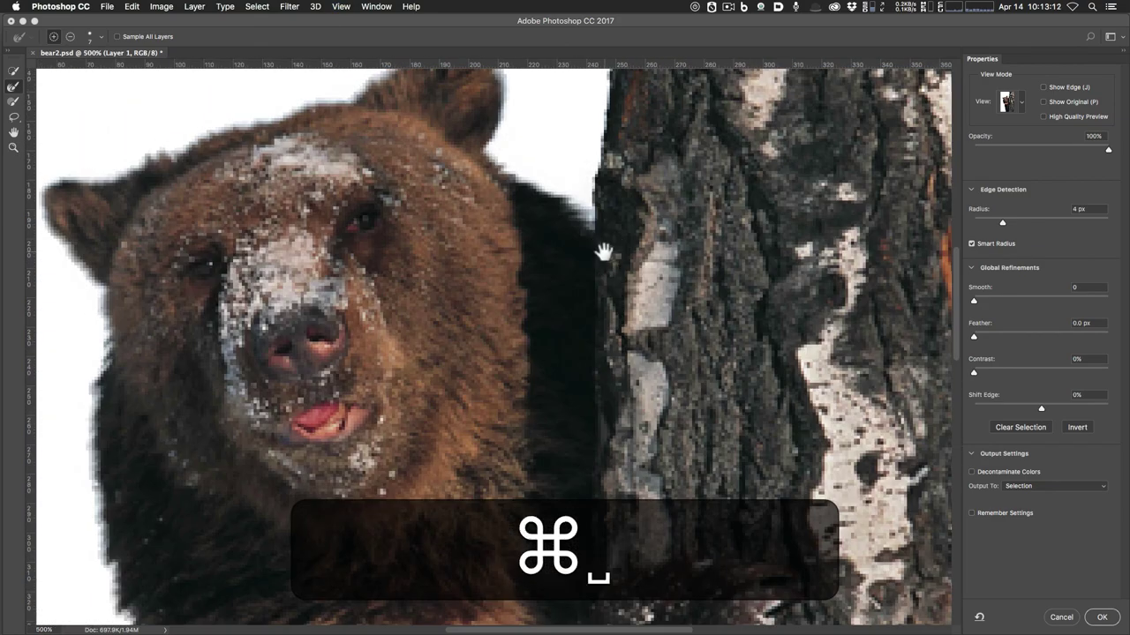
pyautogui.moveTo(606, 253); pyautogui.dragTo(567, 353)
pyautogui.click(568, 353)
pyautogui.press('super+z')
pyautogui.press('super+z')
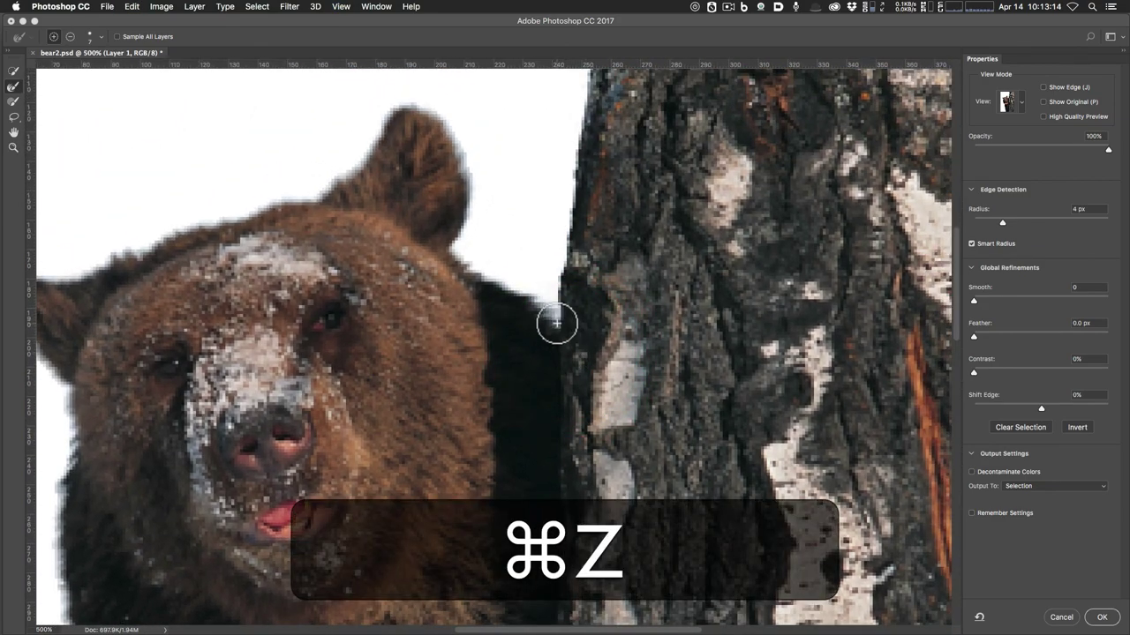
pyautogui.press('super+z')
pyautogui.press('super+z')
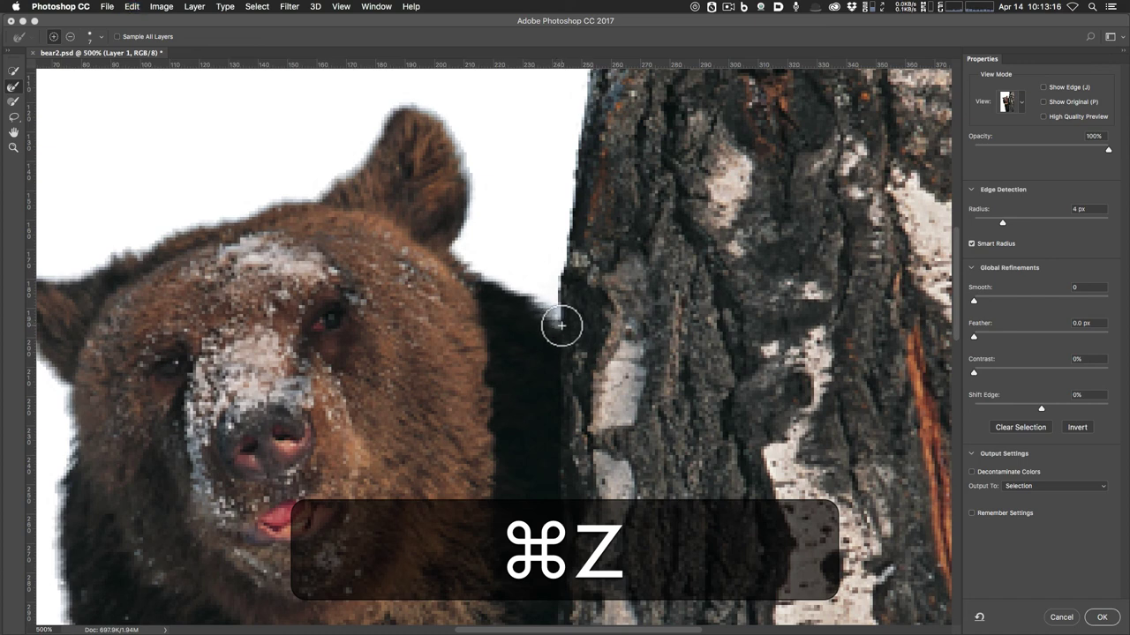
# Step: Run the Refine Edge Brush along the trunk's left edge above the bear's back
pyautogui.click(14, 88)
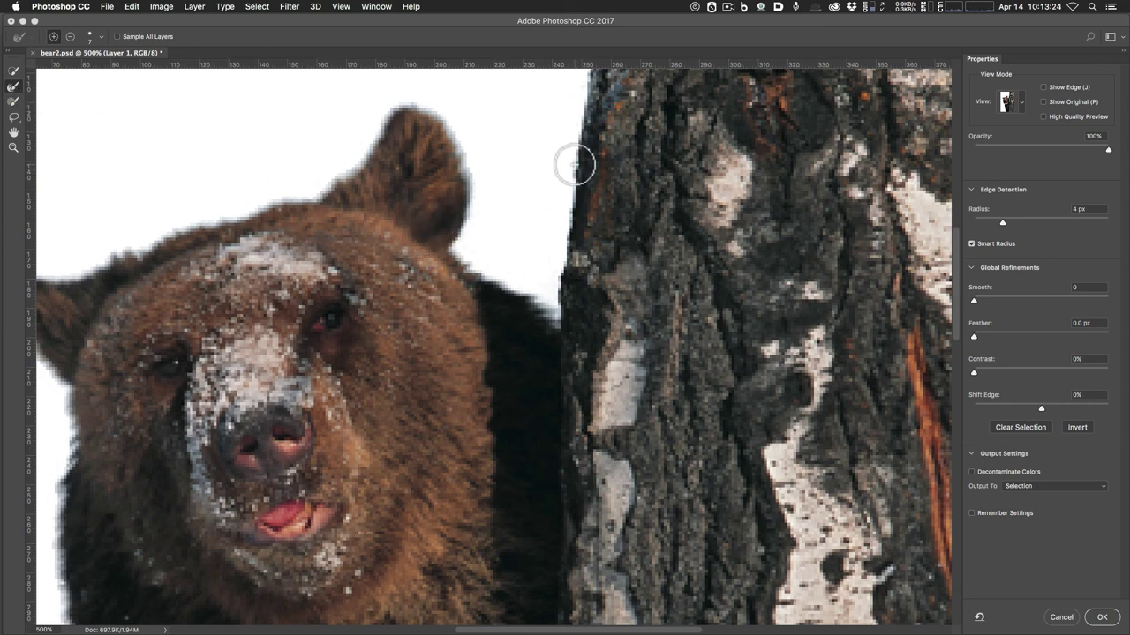
pyautogui.moveTo(574, 164)
pyautogui.mouseDown()
pyautogui.moveTo(587, 118)
pyautogui.moveTo(575, 318)
pyautogui.moveTo(587, 210)
pyautogui.mouseUp()
pyautogui.press('space')
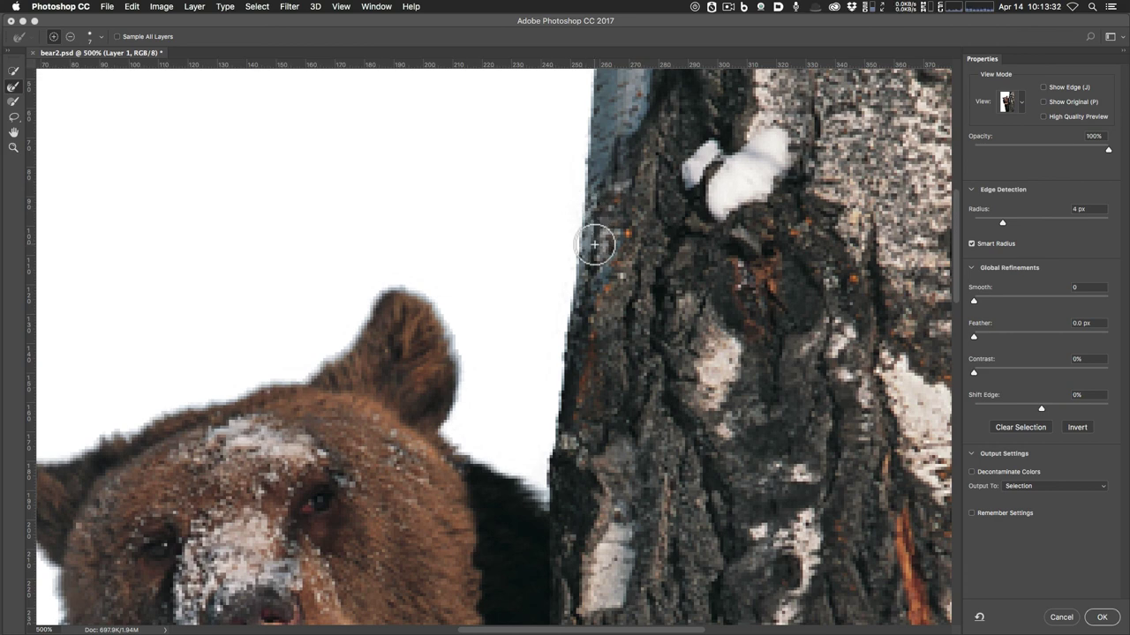
pyautogui.press('super+z')
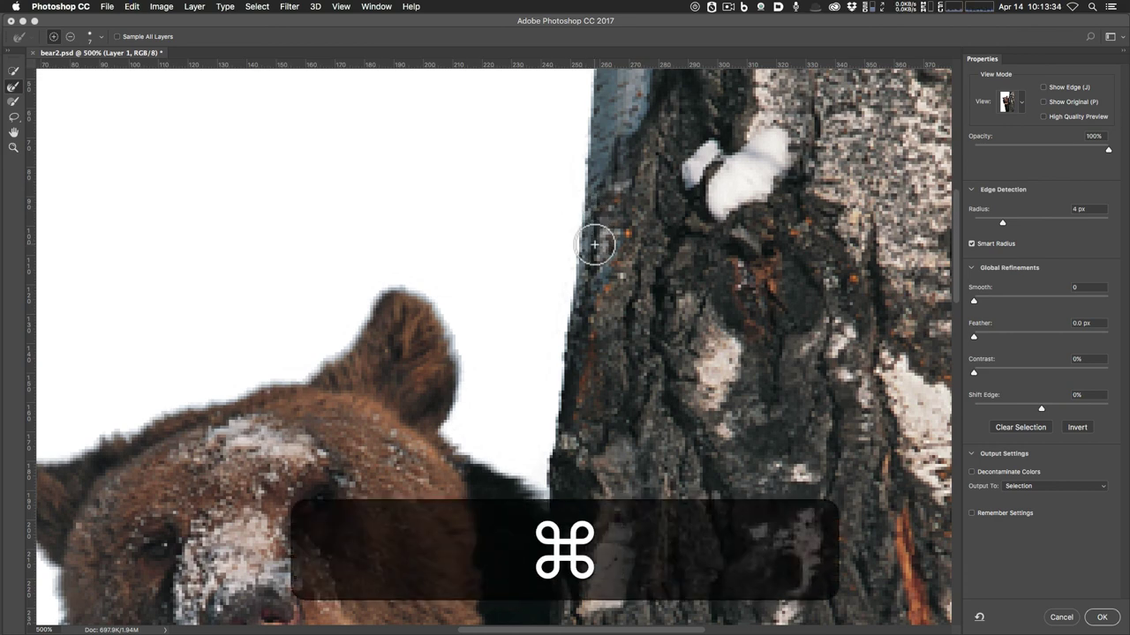
# Step: Preview the whole selection in the On Layers view to see it against the dune background
pyautogui.press('super+0')
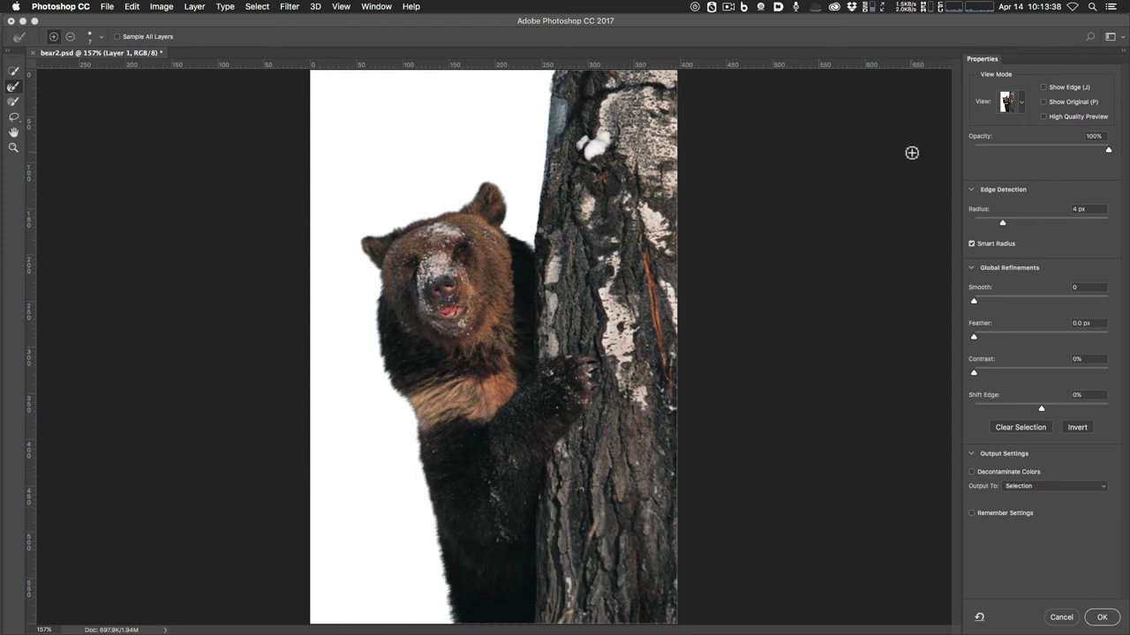
pyautogui.click(1024, 108)
pyautogui.click(1024, 107)
pyautogui.press('f')
pyautogui.press('f')
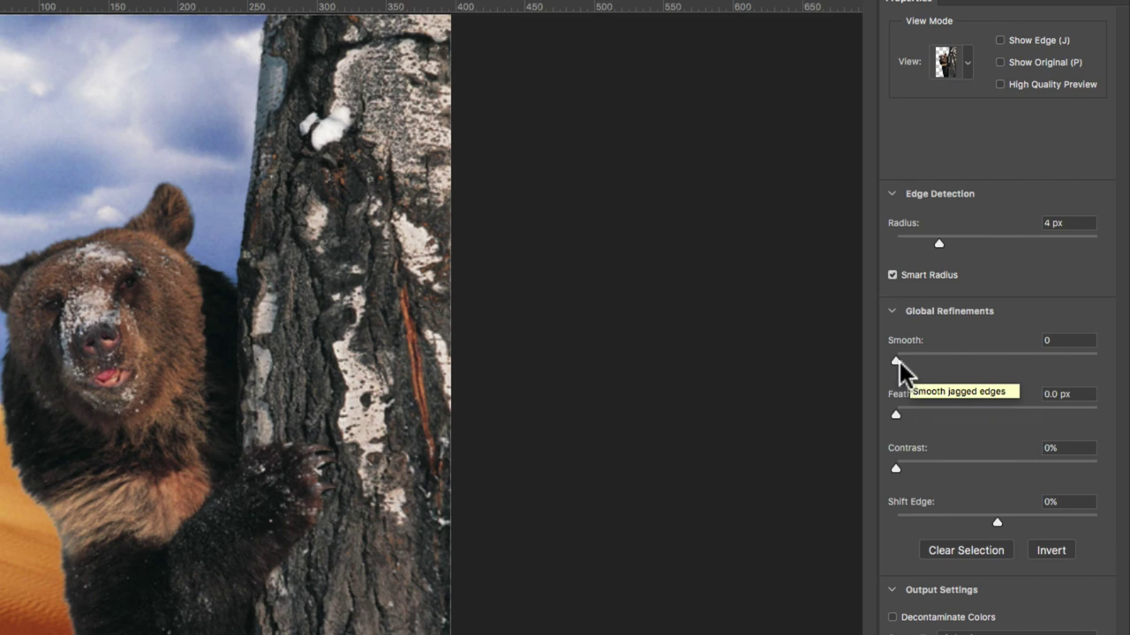
# Step: Try the Smooth and Feather refinements on the bear's edge, leaving them at 0 and 0.0 px
pyautogui.moveTo(896, 361)
pyautogui.mouseDown()
pyautogui.moveTo(970, 362)
pyautogui.moveTo(890, 361)
pyautogui.mouseUp()
pyautogui.press('super+plus')
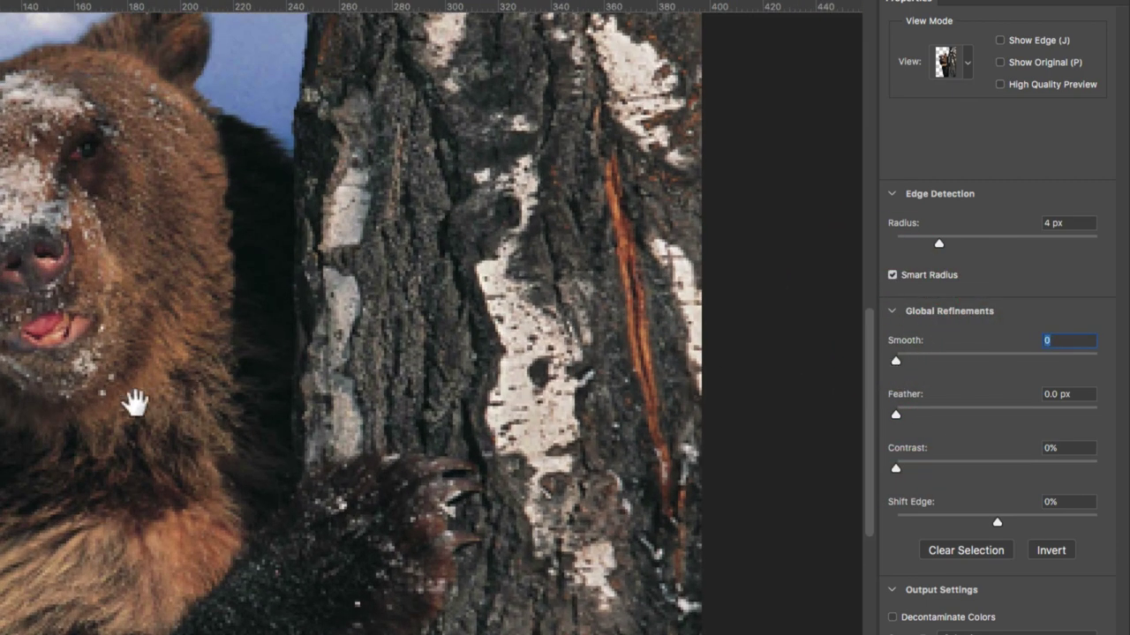
pyautogui.moveTo(131, 397); pyautogui.dragTo(222, 455)
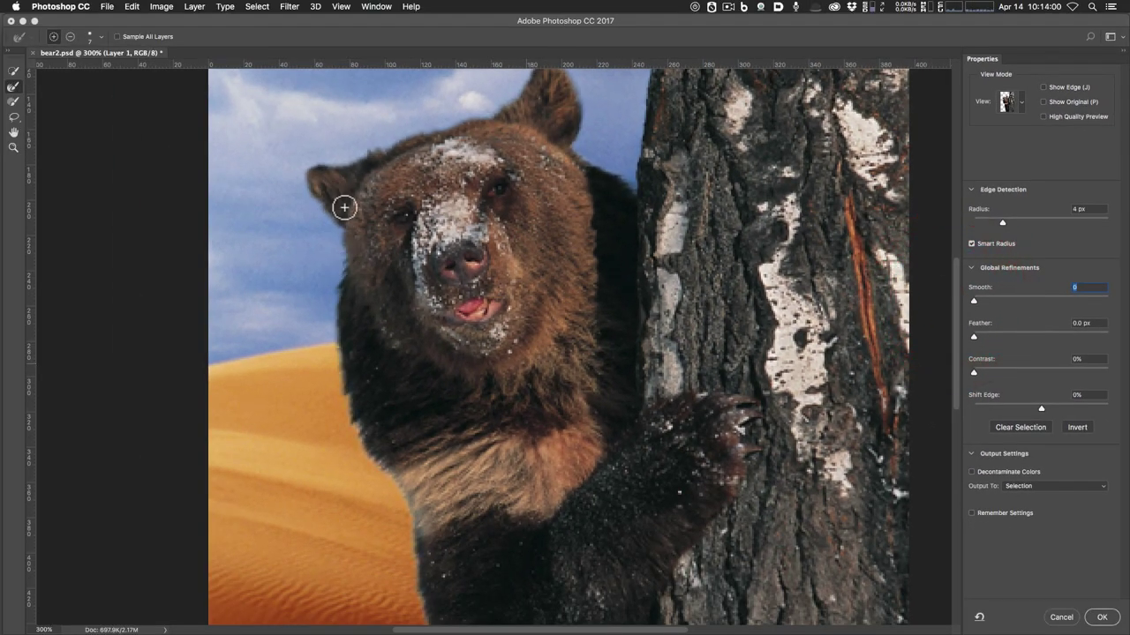
pyautogui.moveTo(973, 300); pyautogui.dragTo(945, 299)
pyautogui.moveTo(974, 338); pyautogui.dragTo(943, 335)
# Step: Try a Contrast of 59% and a Shift Edge of -14% on the selection, resetting each to 0%
pyautogui.moveTo(974, 374)
pyautogui.mouseDown()
pyautogui.moveTo(1054, 373)
pyautogui.moveTo(971, 378)
pyautogui.mouseUp()
pyautogui.moveTo(976, 375); pyautogui.dragTo(1056, 375)
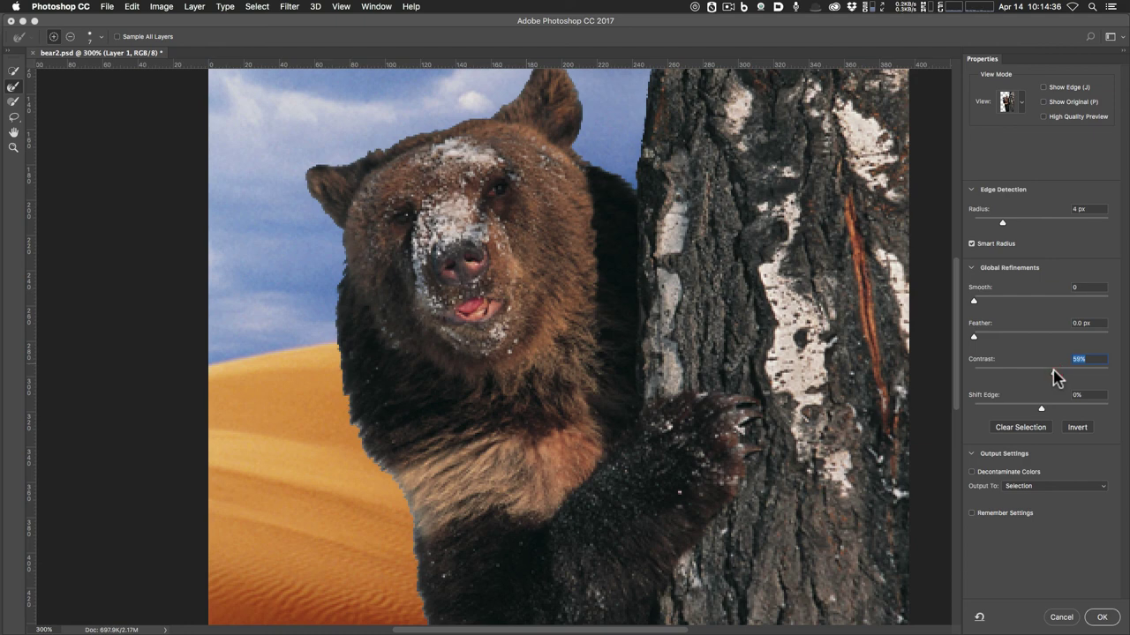
pyautogui.moveTo(1057, 377); pyautogui.dragTo(954, 326)
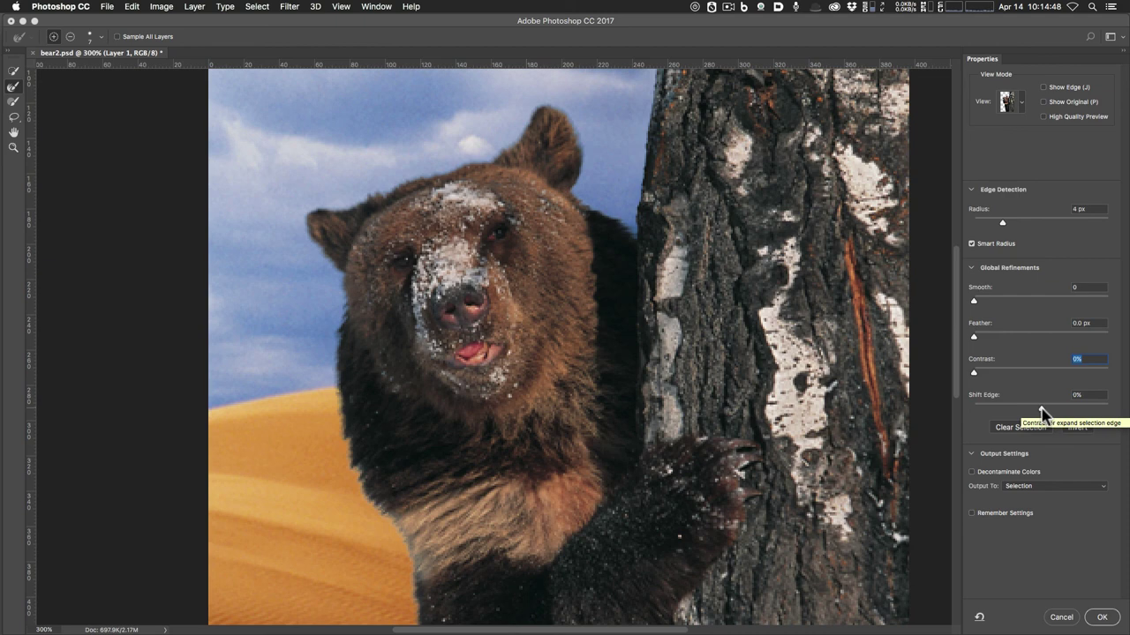
pyautogui.moveTo(1042, 413)
pyautogui.mouseDown()
pyautogui.moveTo(980, 415)
pyautogui.moveTo(1112, 409)
pyautogui.moveTo(938, 409)
pyautogui.moveTo(1066, 409)
pyautogui.moveTo(1033, 408)
pyautogui.mouseUp()
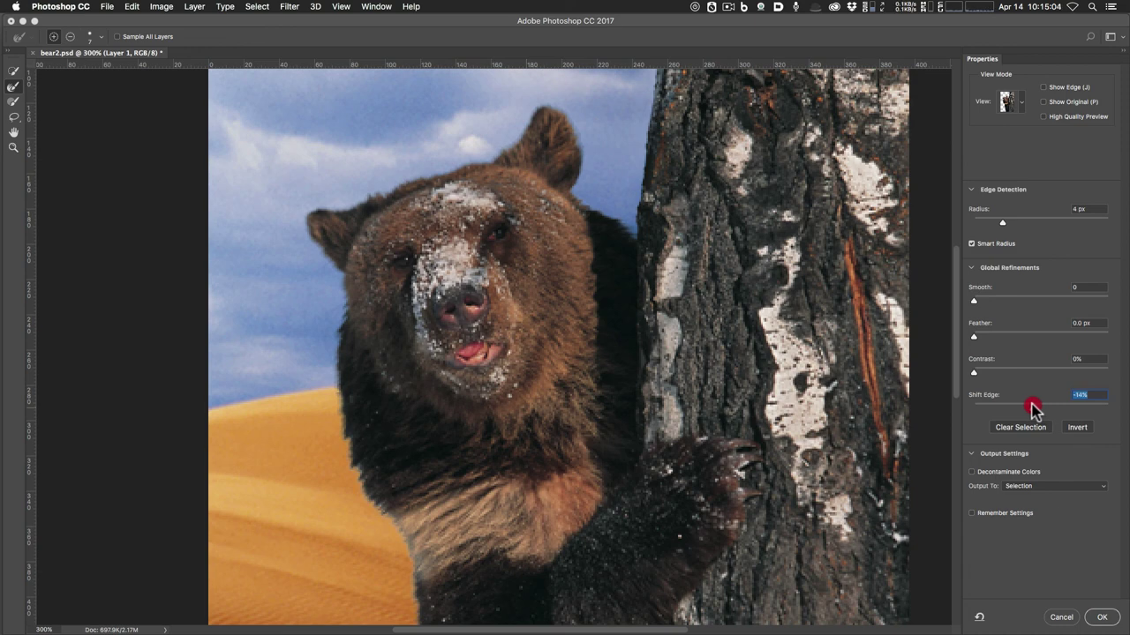
pyautogui.moveTo(1032, 407)
pyautogui.mouseDown()
pyautogui.moveTo(1092, 407)
pyautogui.moveTo(1001, 408)
pyautogui.moveTo(1041, 412)
pyautogui.mouseUp()
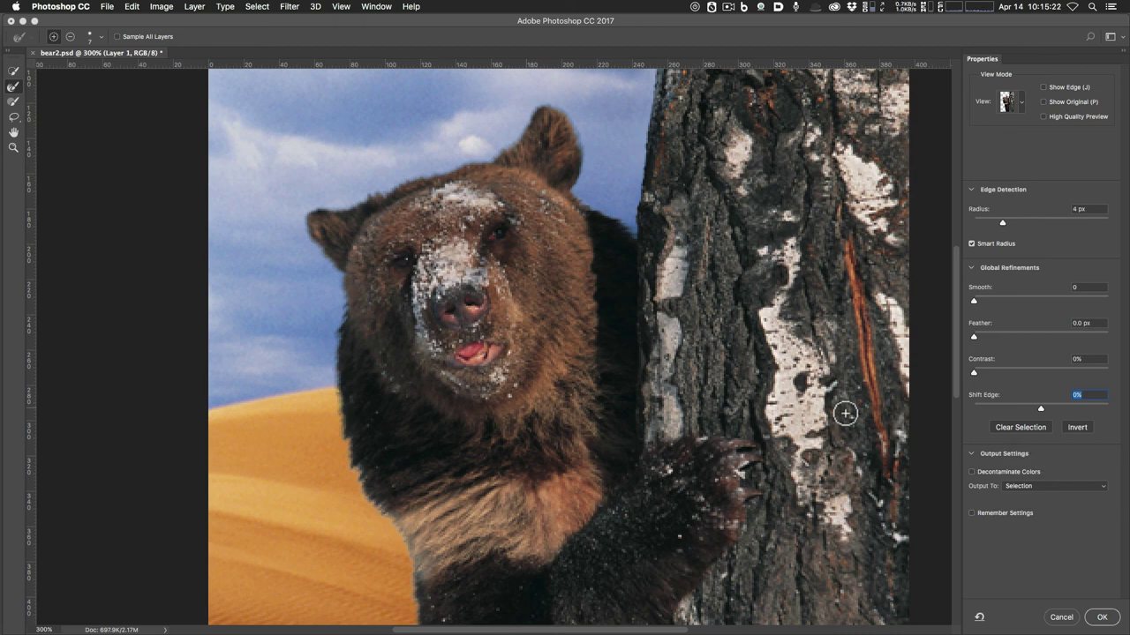
# Step: Preview the whole bear and tree selection in the On Black view
pyautogui.press('super+minus')
pyautogui.press('super+minus')
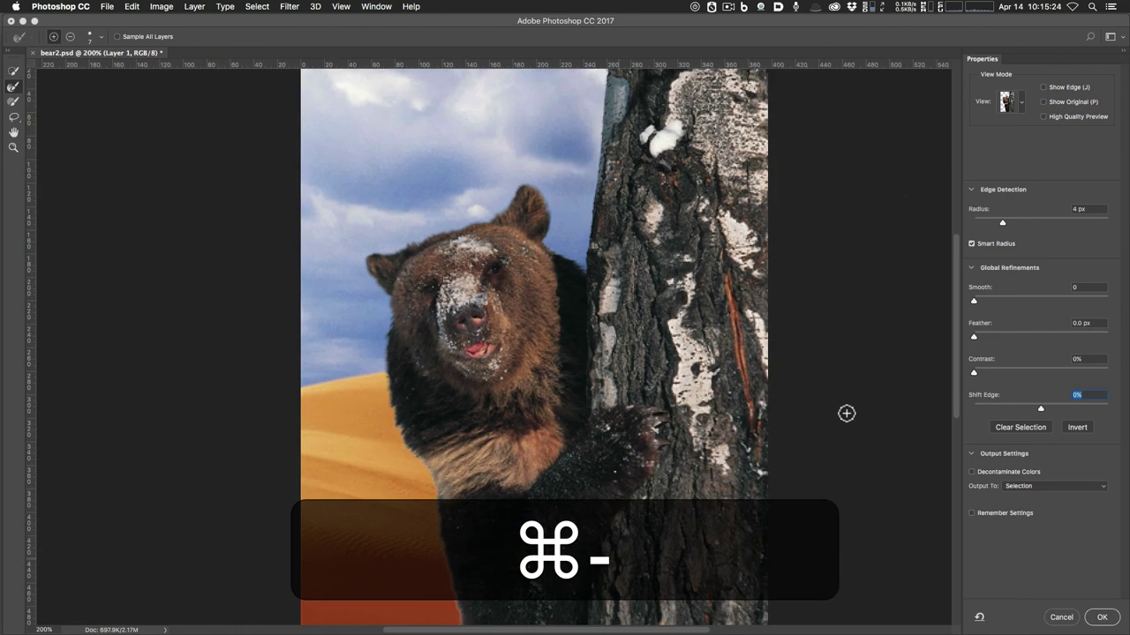
pyautogui.press('super+minus')
pyautogui.press('super+0')
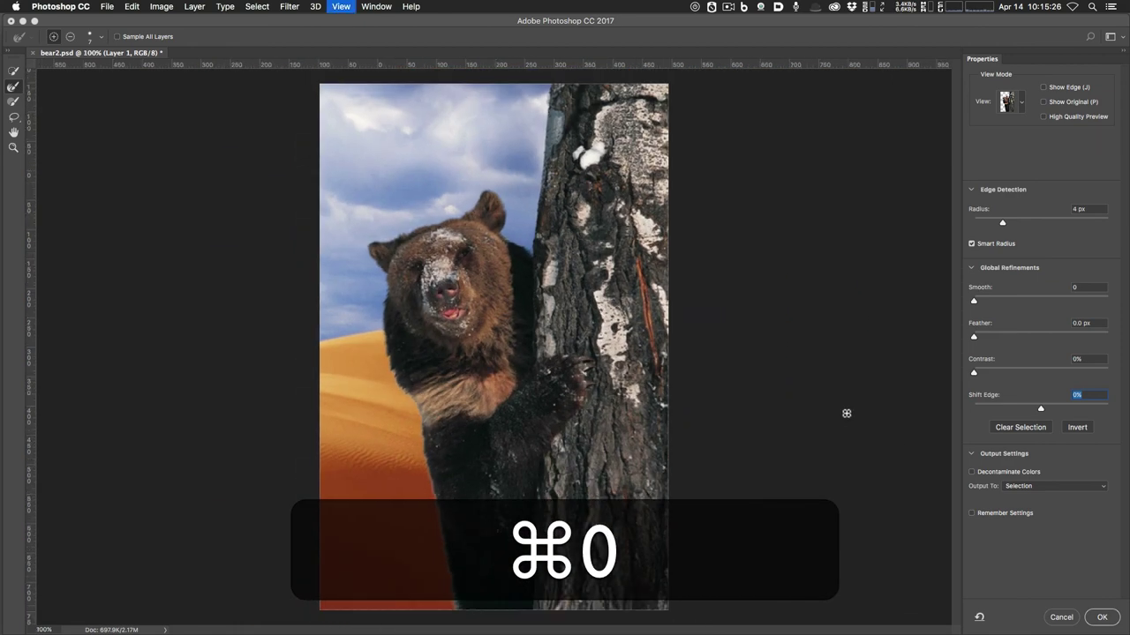
pyautogui.click(1021, 102)
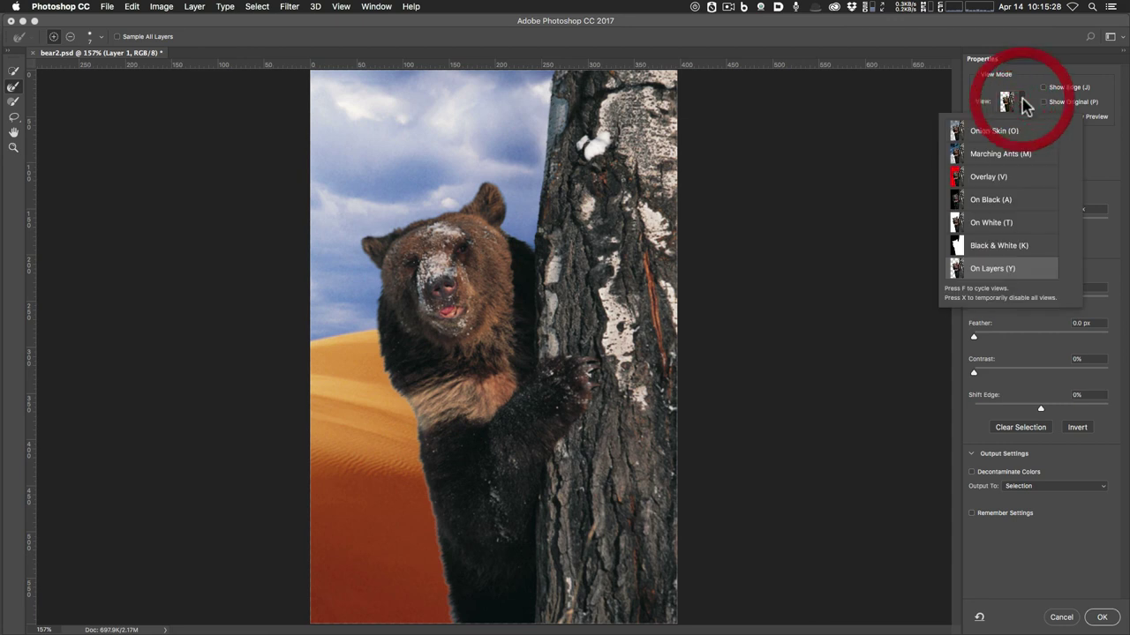
pyautogui.click(1006, 199)
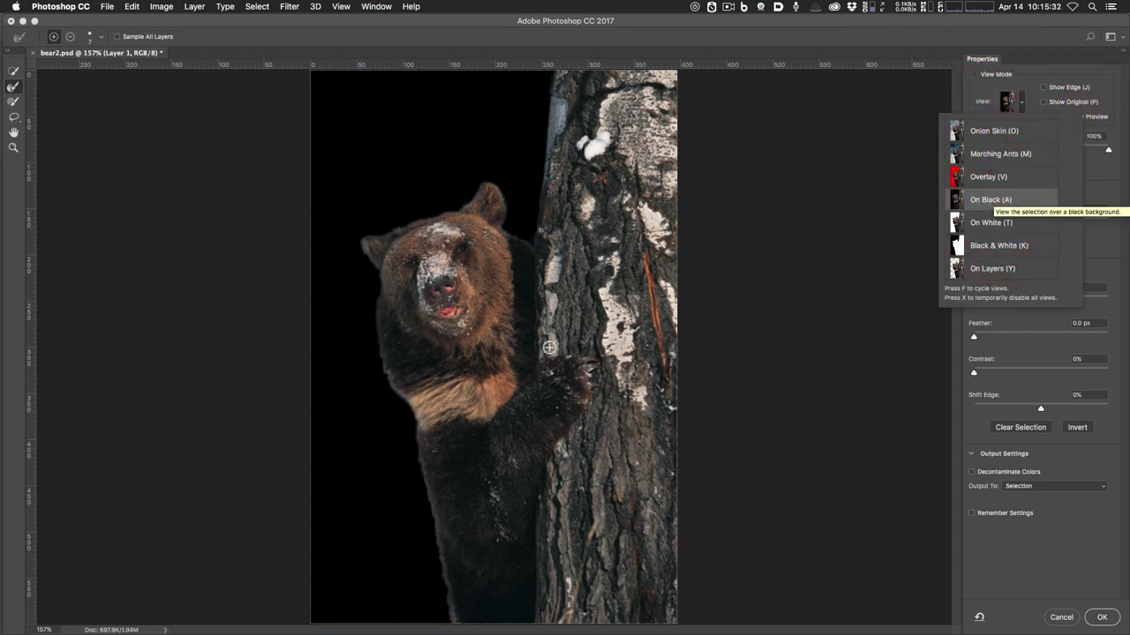
pyautogui.click(1101, 243)
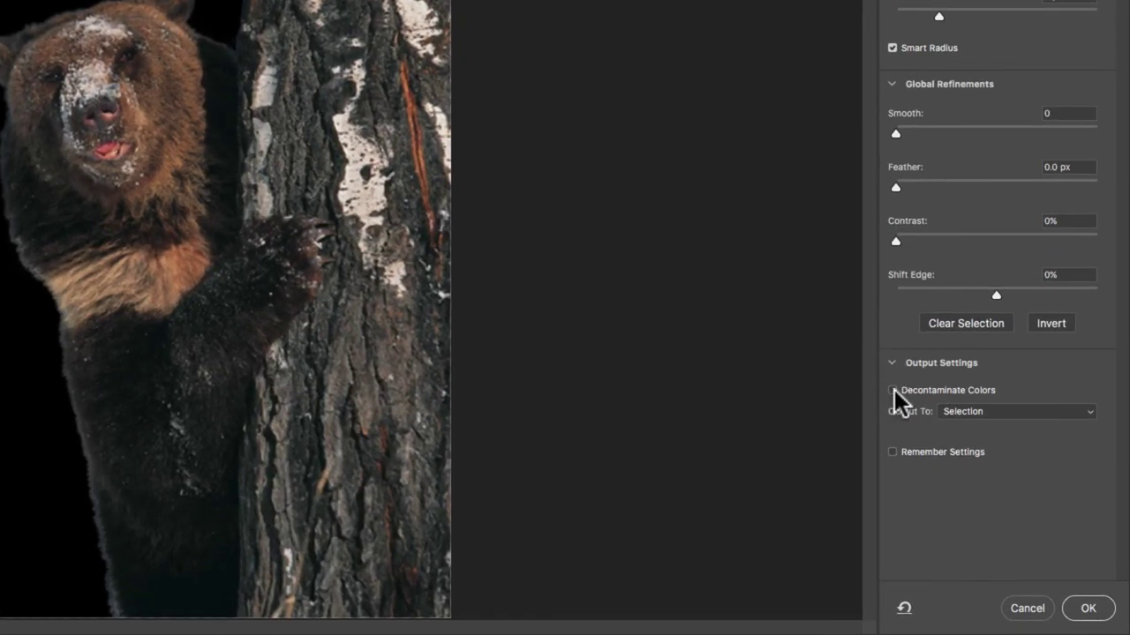
# Step: Enable Decontaminate Colors with the output set to New Layer with Layer Mask, keeping Shift Edge at 0%
pyautogui.click(892, 390)
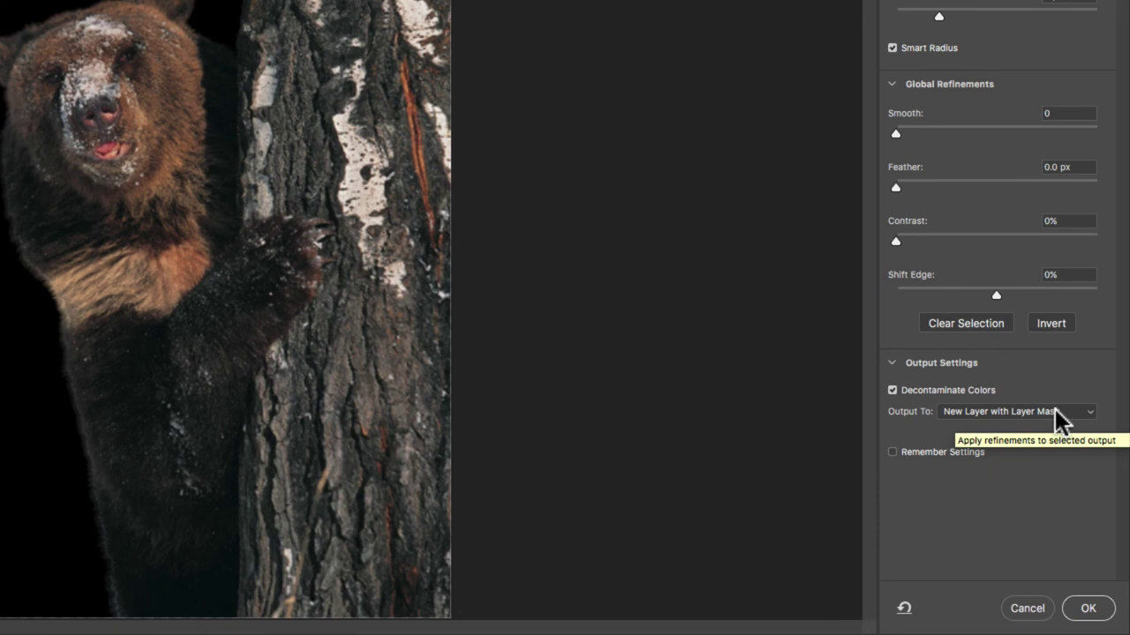
pyautogui.moveTo(996, 294); pyautogui.dragTo(995, 294)
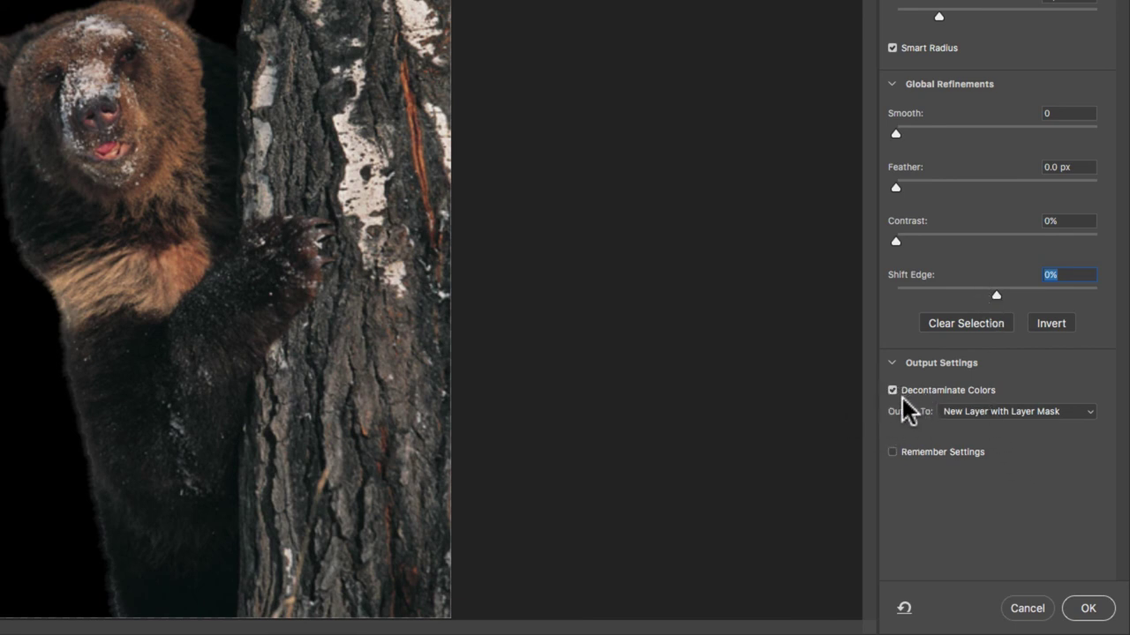
pyautogui.click(971, 412)
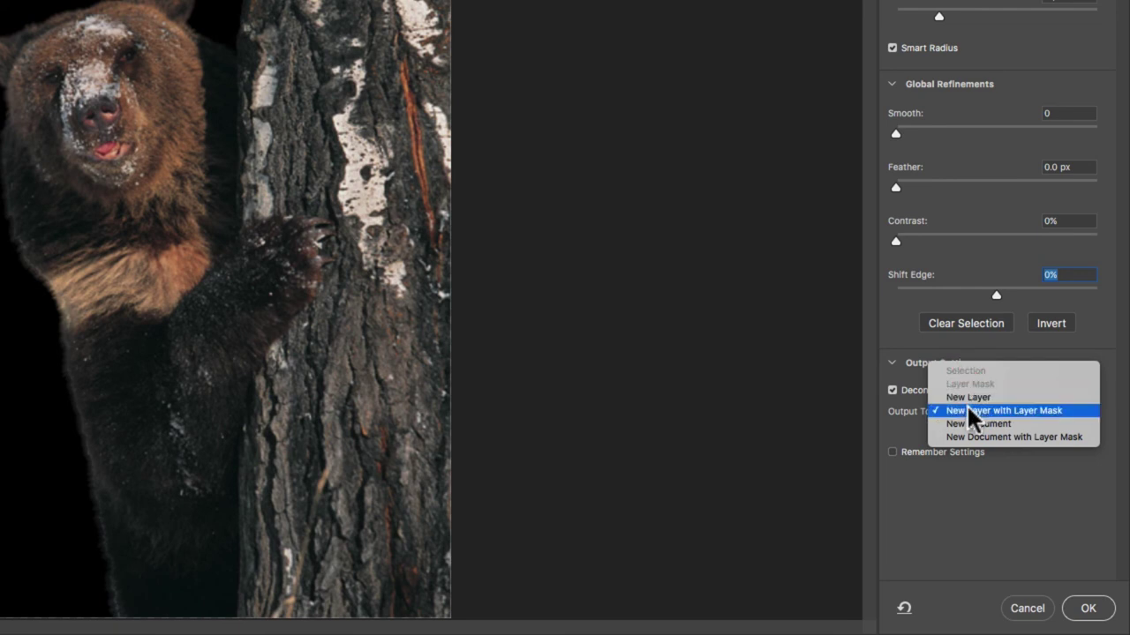
# Step: Compare the output destinations offered with Decontaminate Colors off and on, keeping New Layer with Layer Mask
pyautogui.click(892, 391)
pyautogui.click(892, 390)
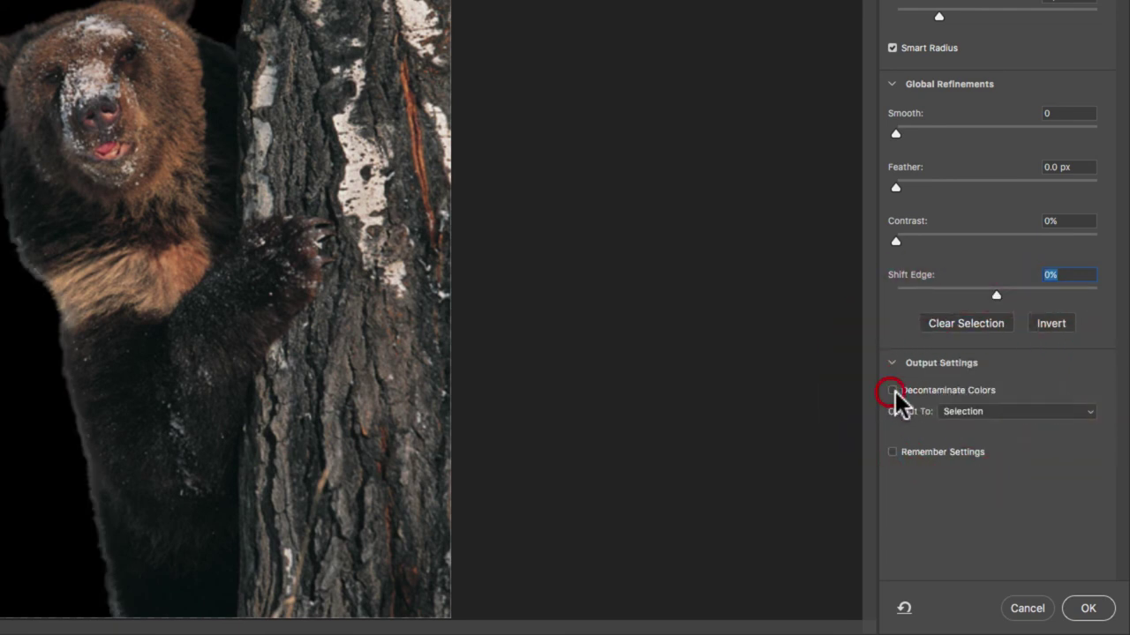
pyautogui.click(978, 412)
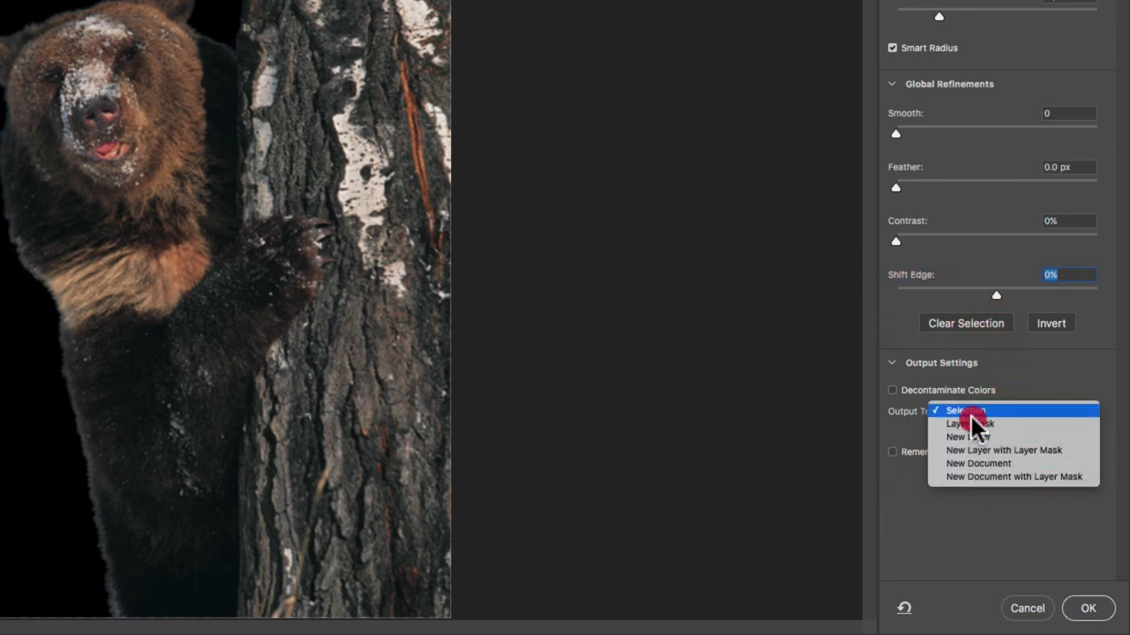
pyautogui.click(894, 395)
pyautogui.click(892, 391)
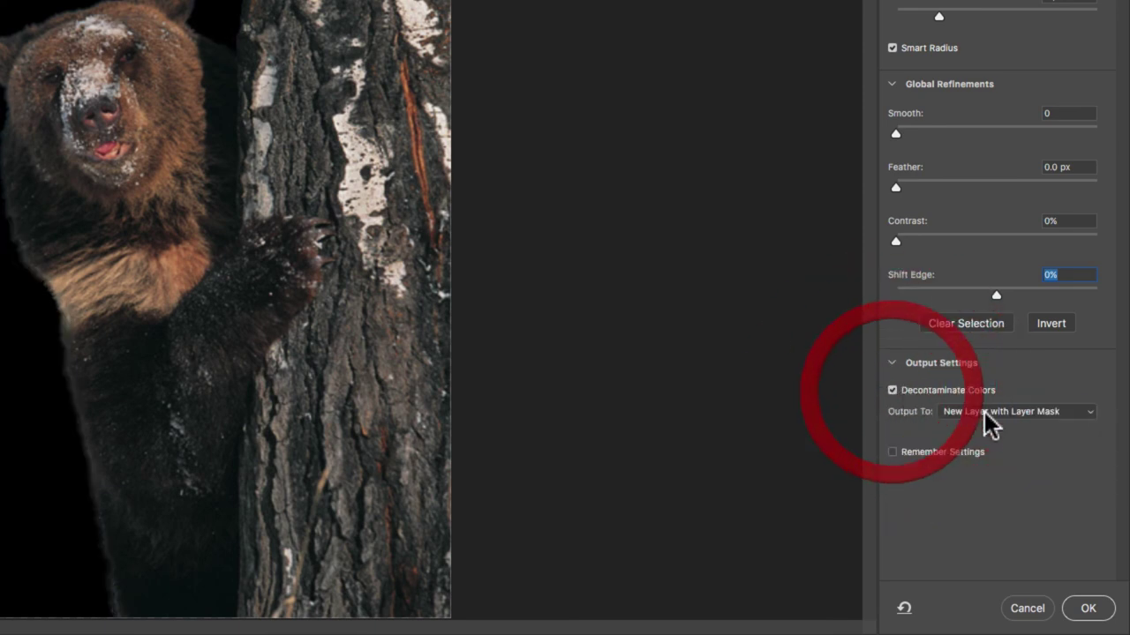
pyautogui.click(994, 427)
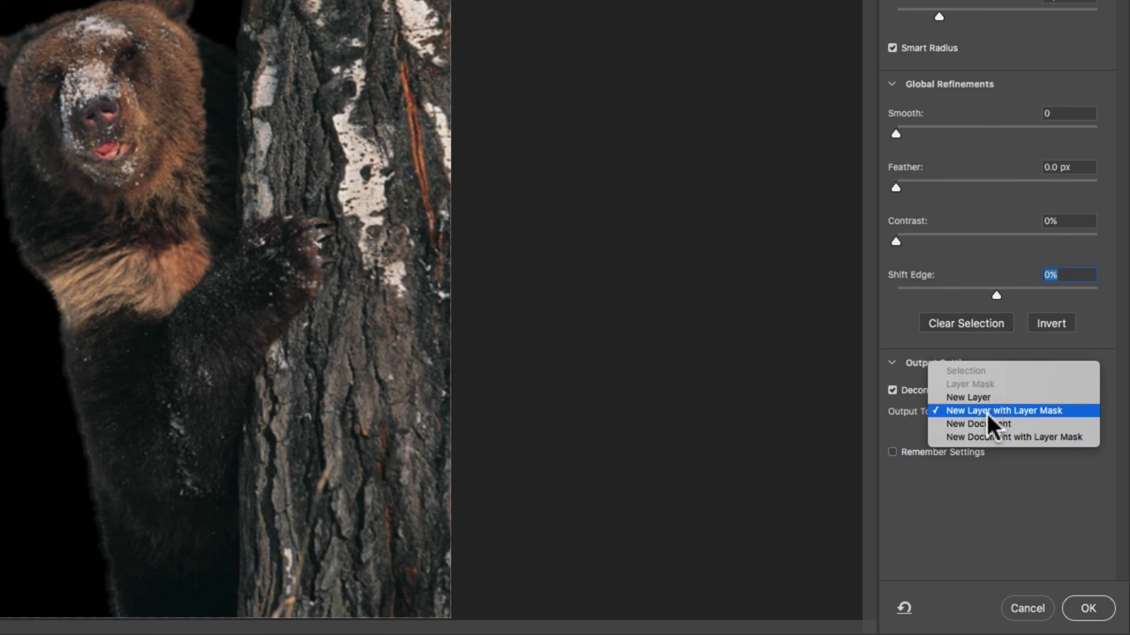
pyautogui.click(989, 415)
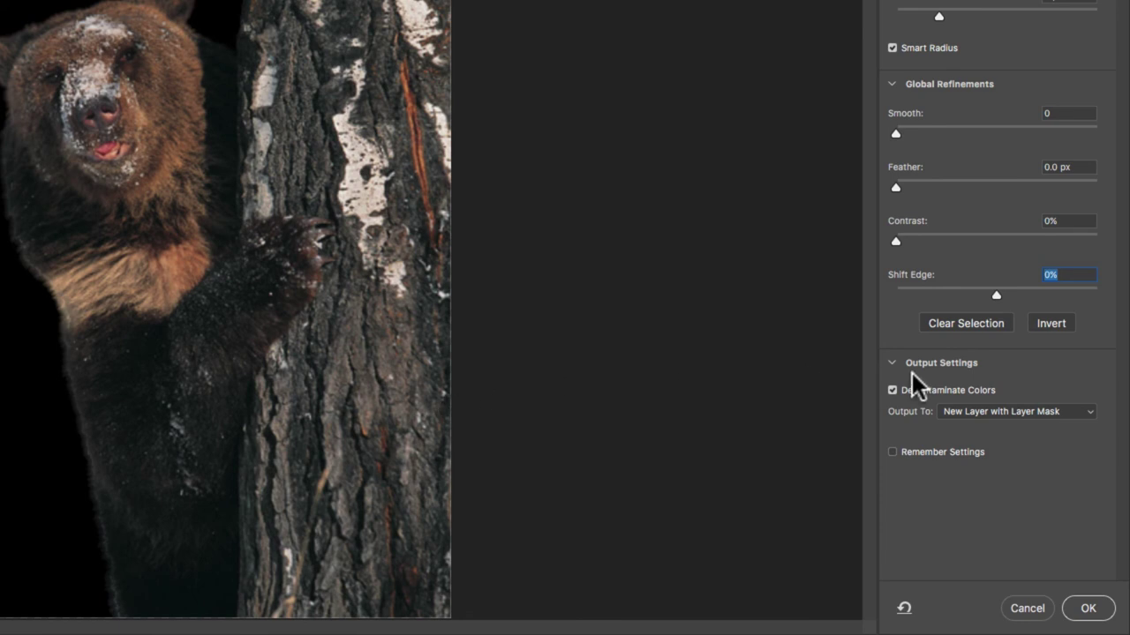
# Step: Check the output destinations once more with Decontaminate Colors off, and re-enable it for output to New Layer with Layer Mask
pyautogui.click(892, 390)
pyautogui.click(979, 419)
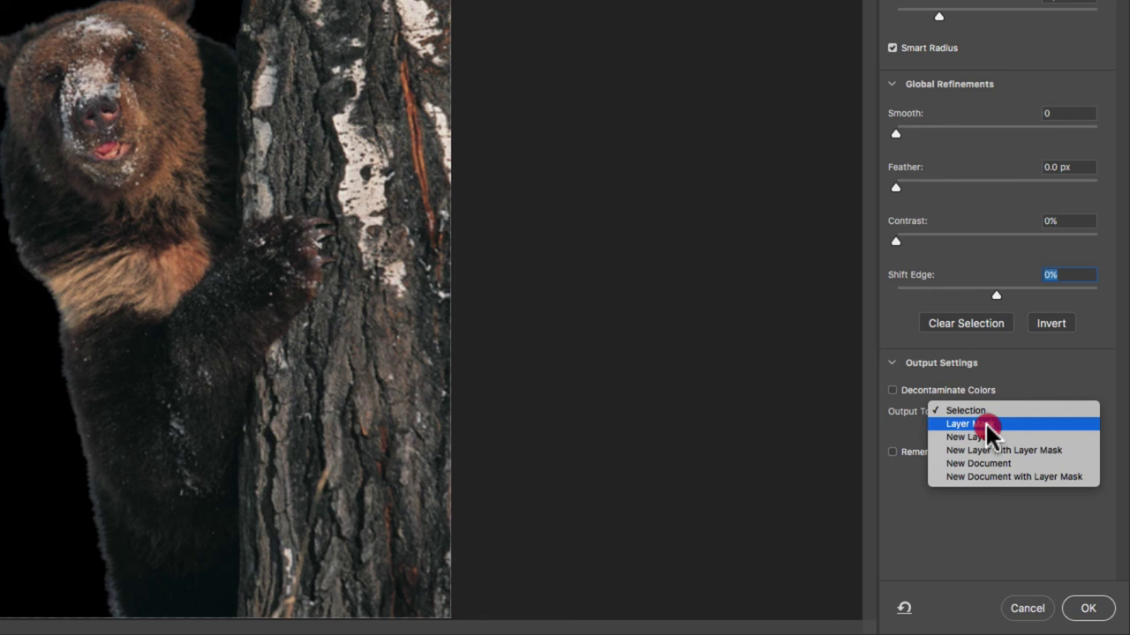
pyautogui.click(897, 396)
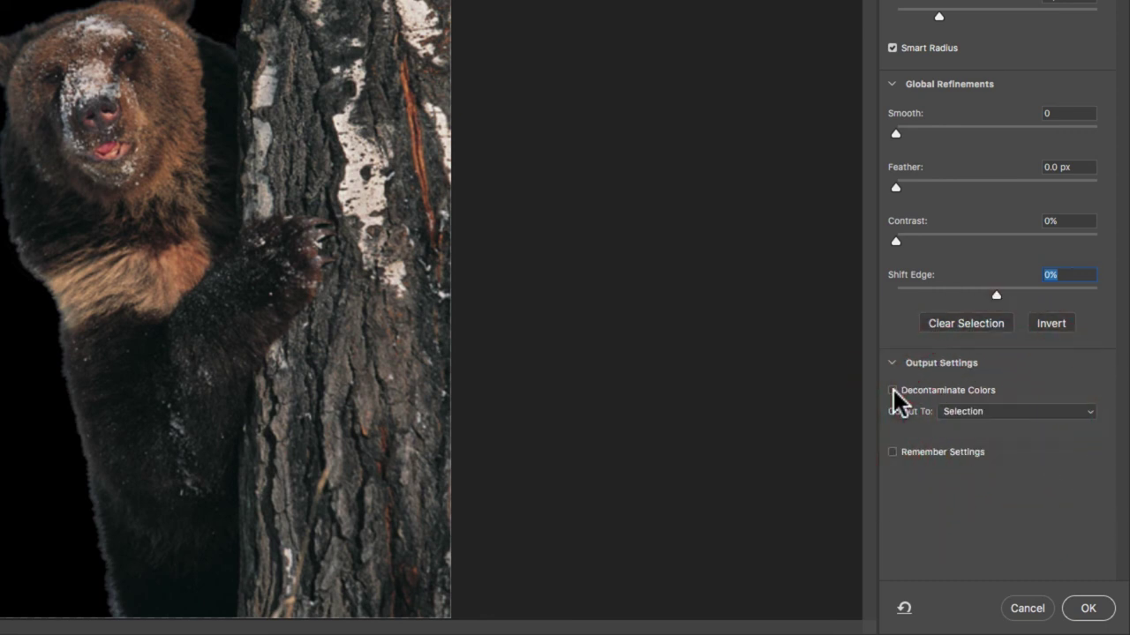
pyautogui.click(892, 391)
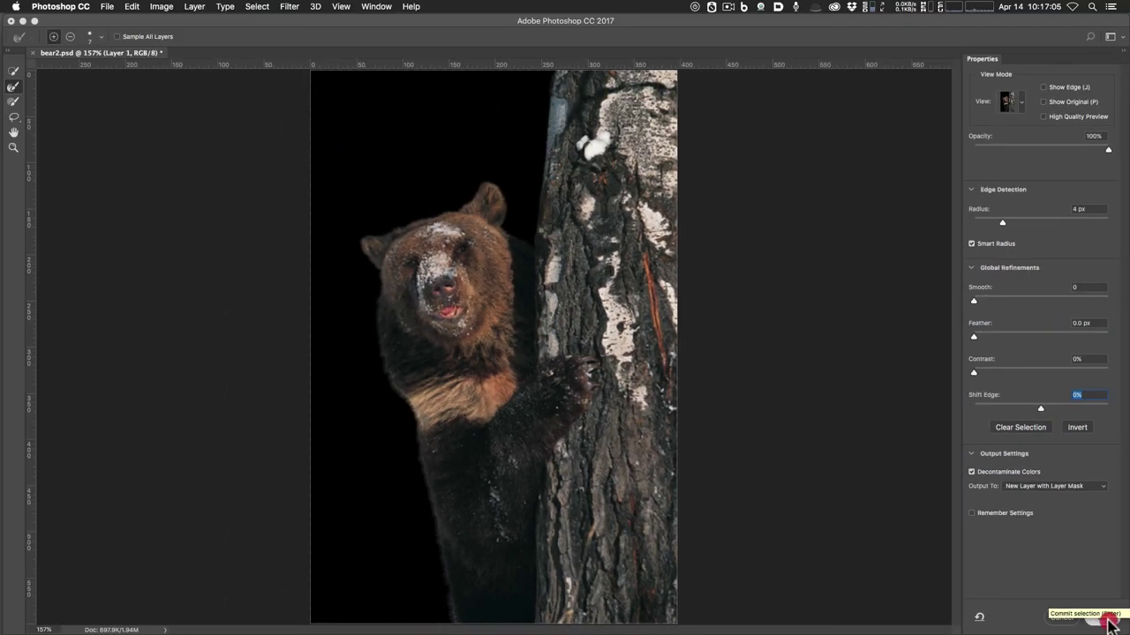
# Step: Output the refined selection as a new layer with a layer mask and make that mask active
pyautogui.click(1103, 615)
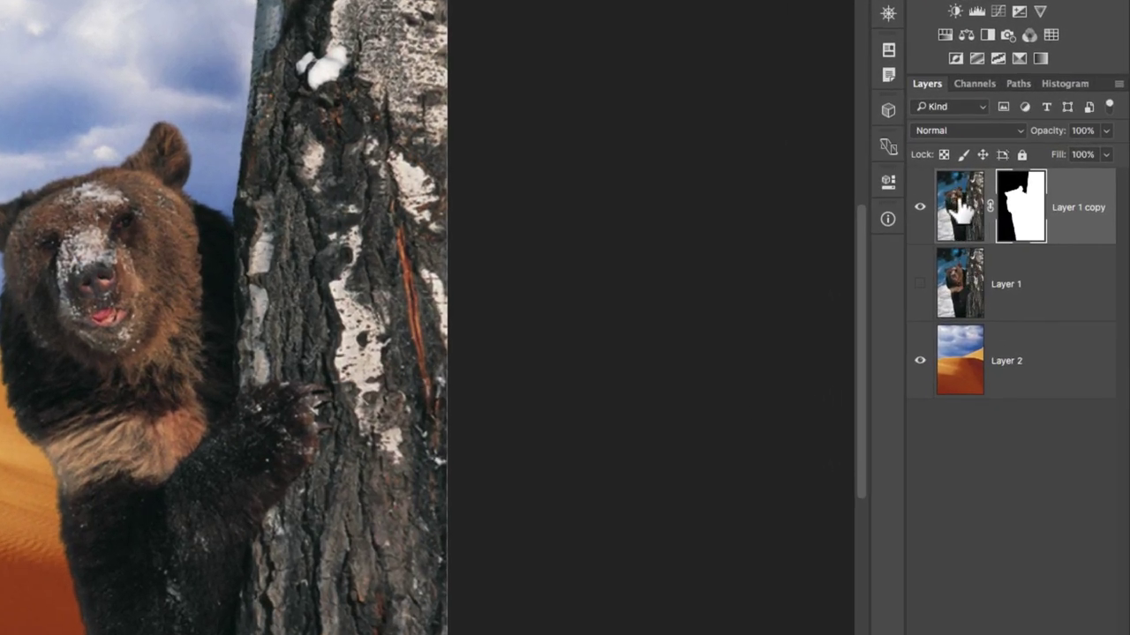
pyautogui.click(1022, 220)
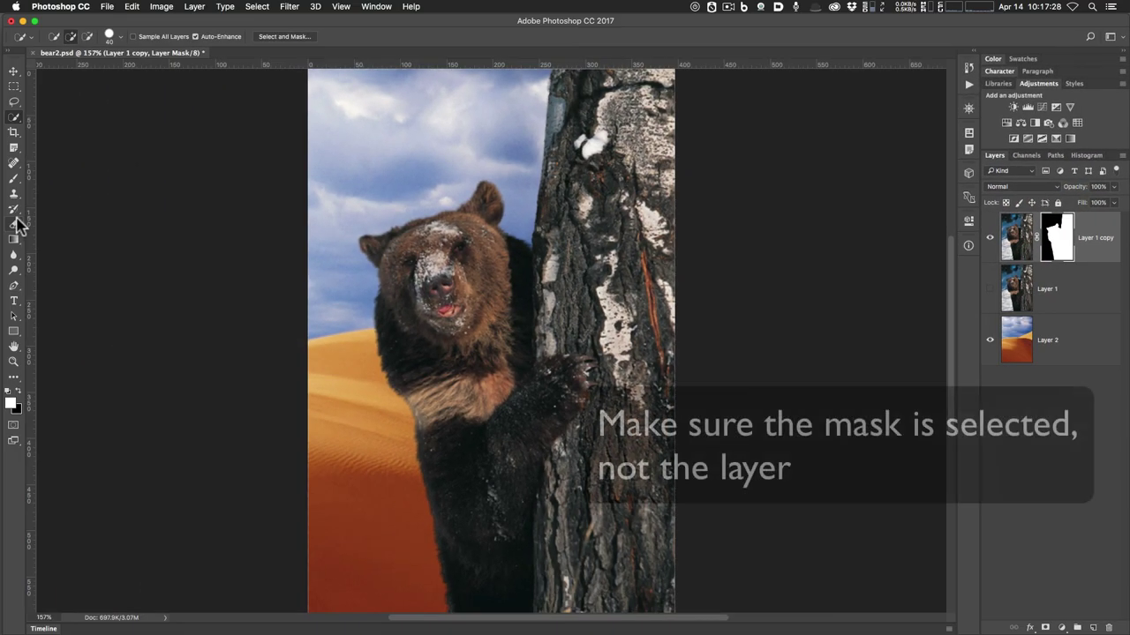
# Step: Try painting white with the Brush on the layer mask across the background beside the bear, and undo the strokes
pyautogui.press('b')
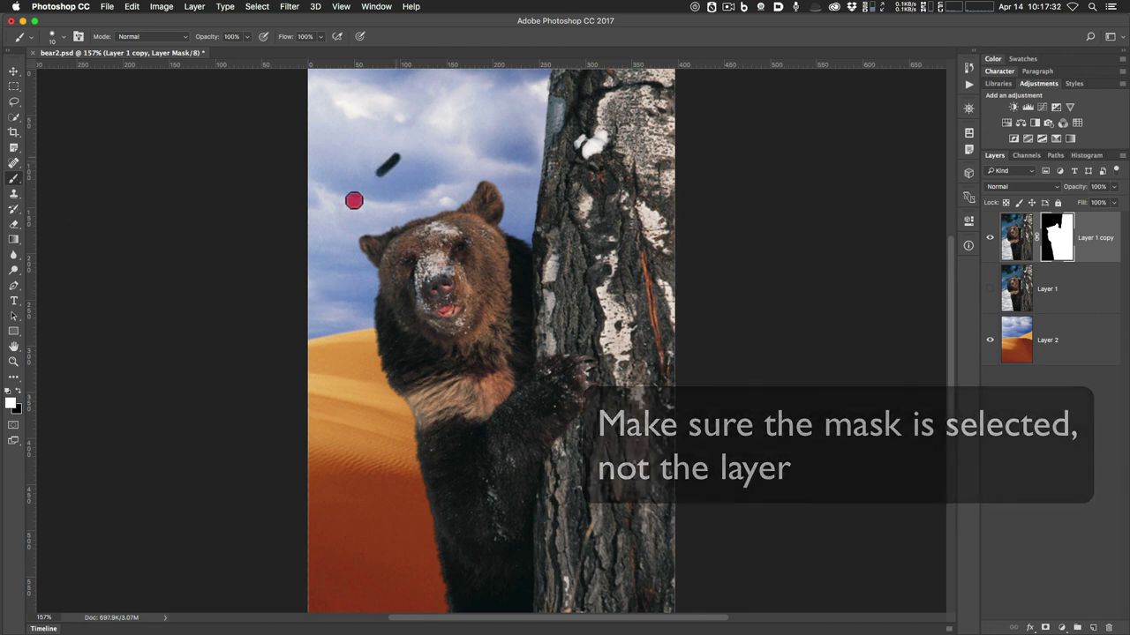
pyautogui.moveTo(386, 158)
pyautogui.mouseDown()
pyautogui.moveTo(333, 249)
pyautogui.moveTo(333, 335)
pyautogui.moveTo(345, 391)
pyautogui.mouseUp()
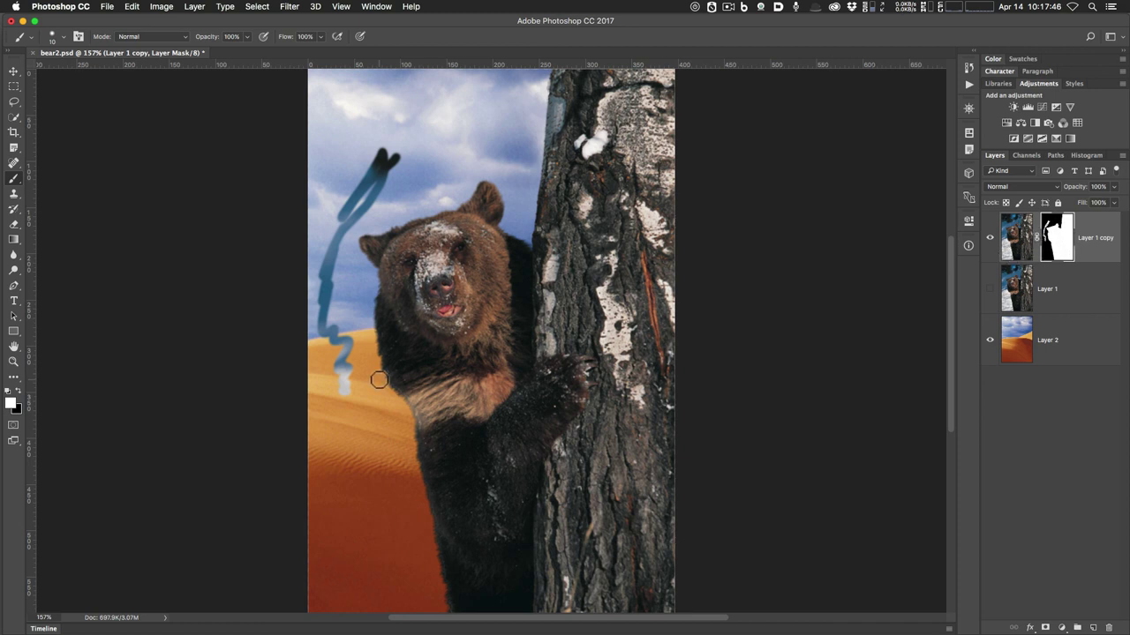
pyautogui.press('super+z')
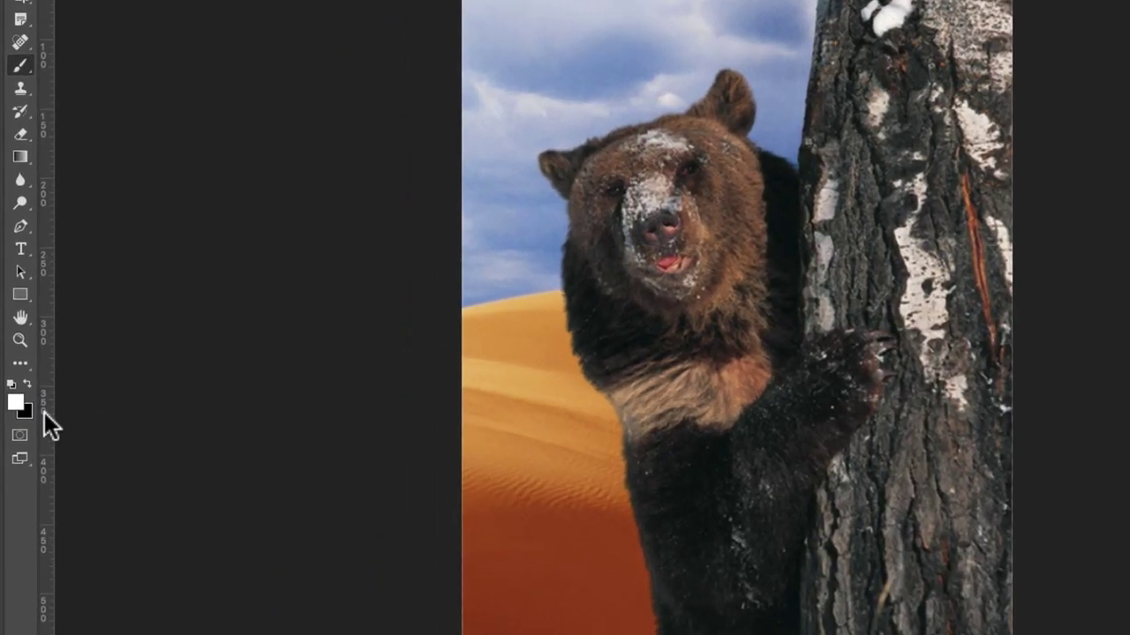
pyautogui.press('x')
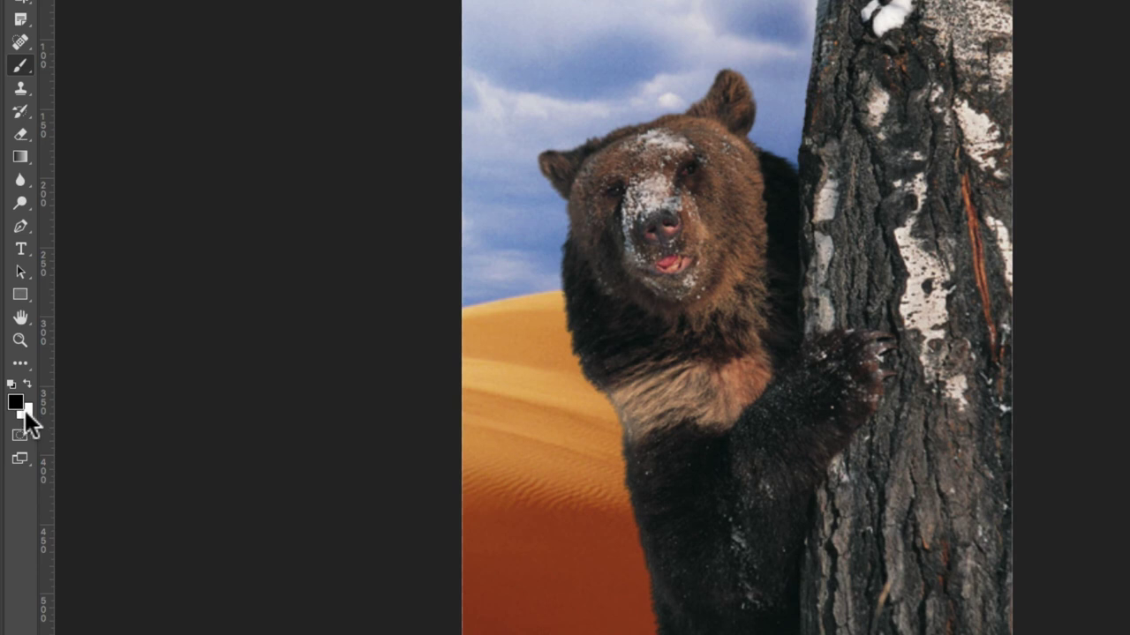
pyautogui.press('x')
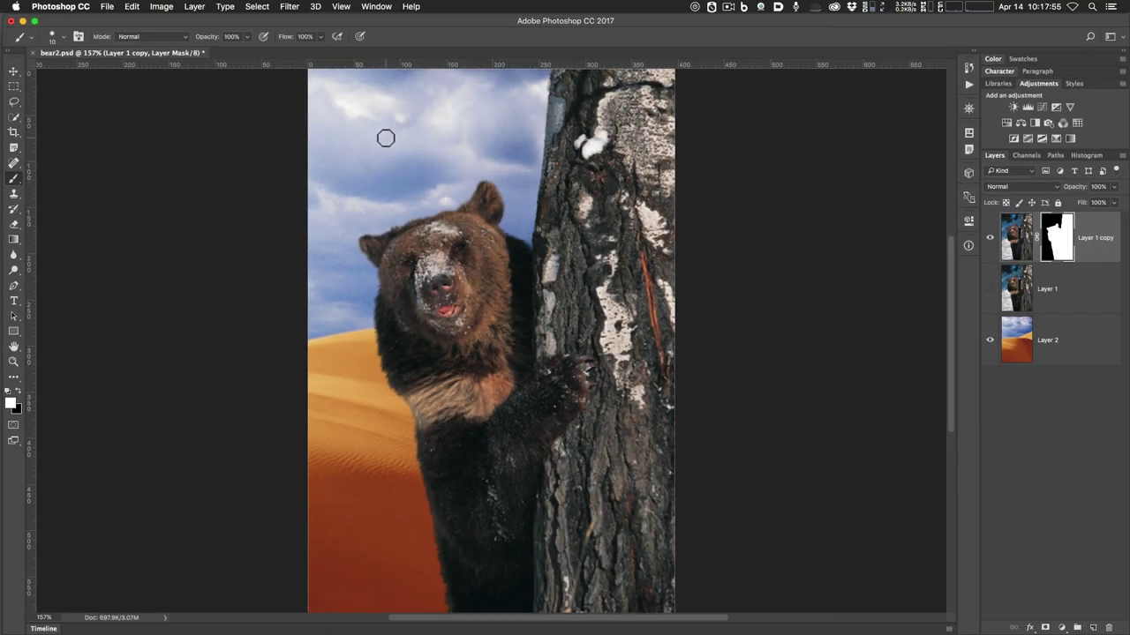
pyautogui.moveTo(386, 138)
pyautogui.mouseDown()
pyautogui.moveTo(336, 209)
pyautogui.moveTo(353, 202)
pyautogui.mouseUp()
pyautogui.press('super')
pyautogui.press('super+z')
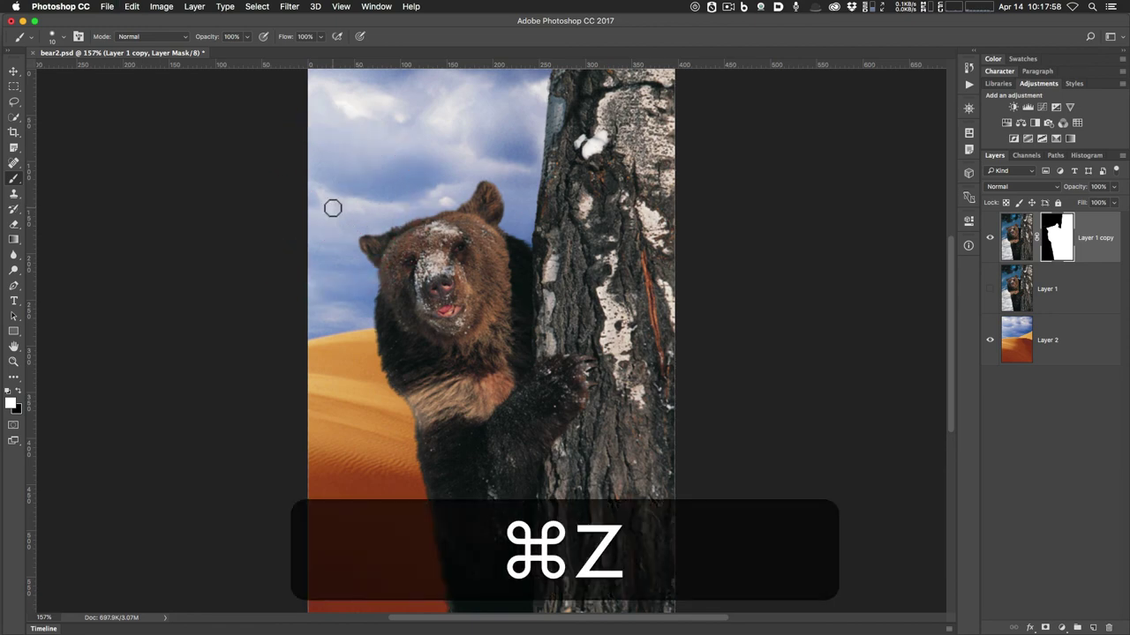
# Step: Try painting black on the layer mask over the bear's face, and undo the stroke
pyautogui.press('x')
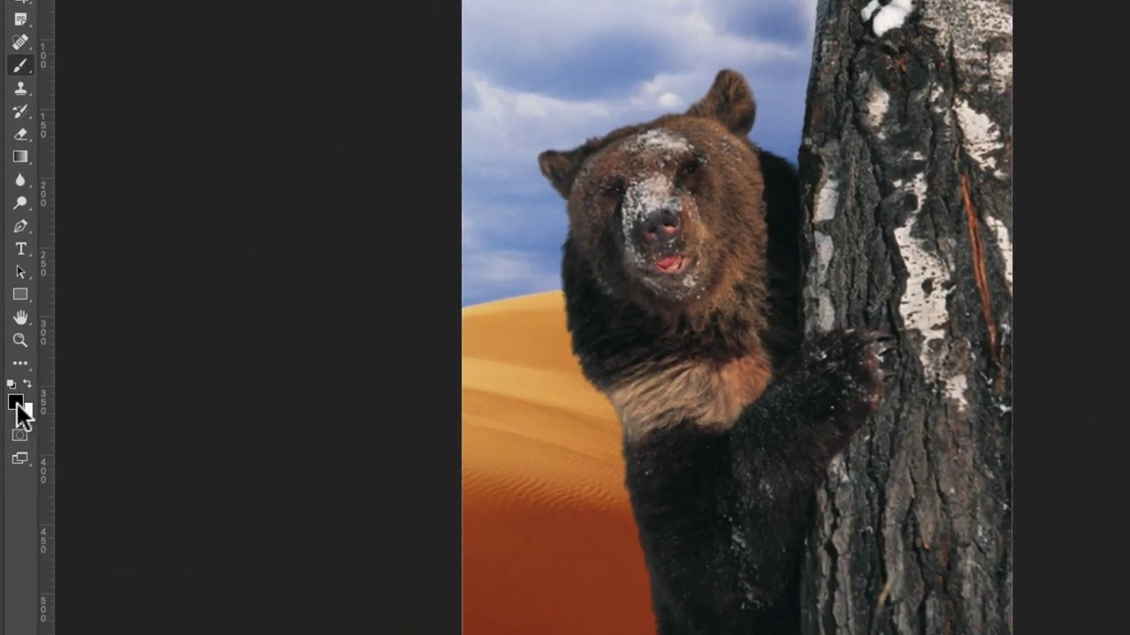
pyautogui.press('x')
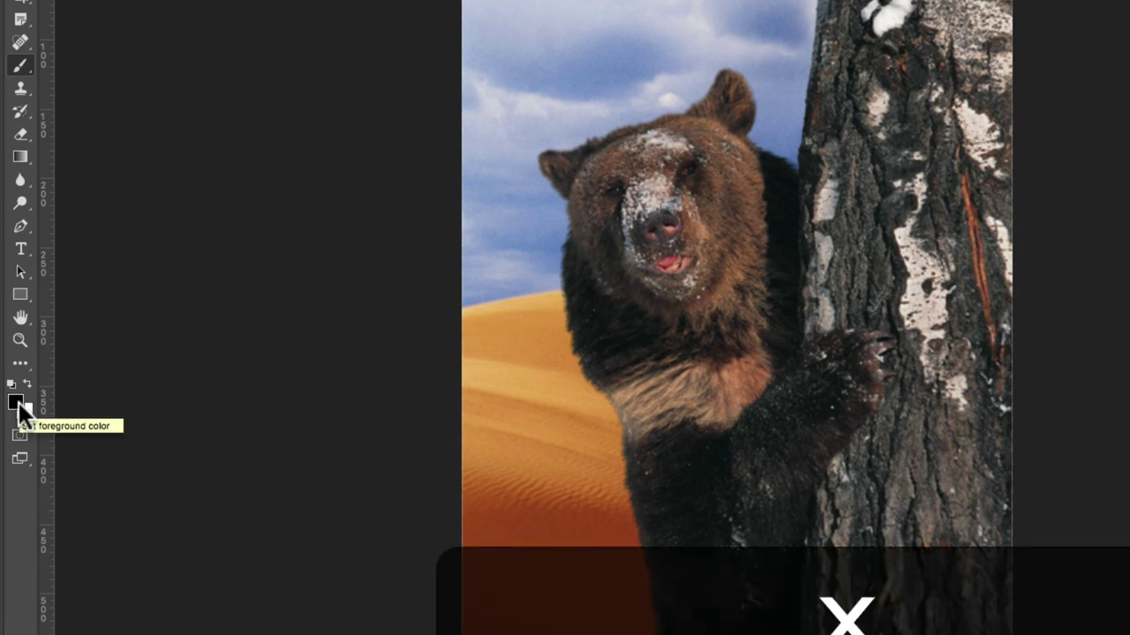
pyautogui.click(29, 395)
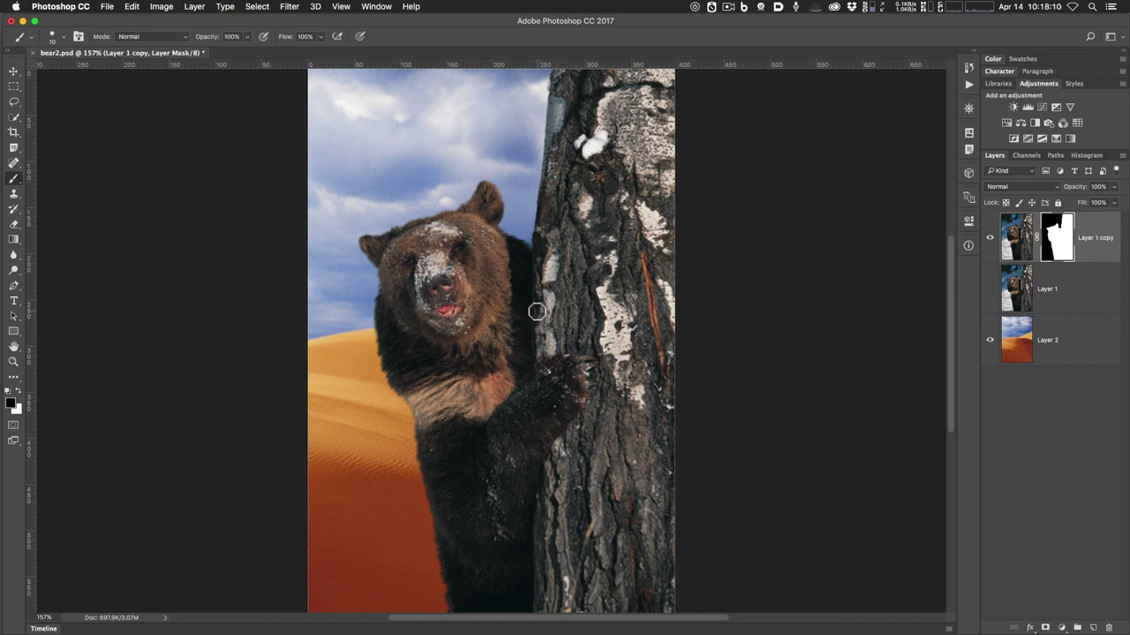
pyautogui.moveTo(537, 311)
pyautogui.mouseDown()
pyautogui.moveTo(466, 359)
pyautogui.moveTo(490, 309)
pyautogui.moveTo(453, 326)
pyautogui.moveTo(456, 295)
pyautogui.moveTo(443, 290)
pyautogui.moveTo(457, 262)
pyautogui.moveTo(443, 259)
pyautogui.moveTo(466, 292)
pyautogui.mouseUp()
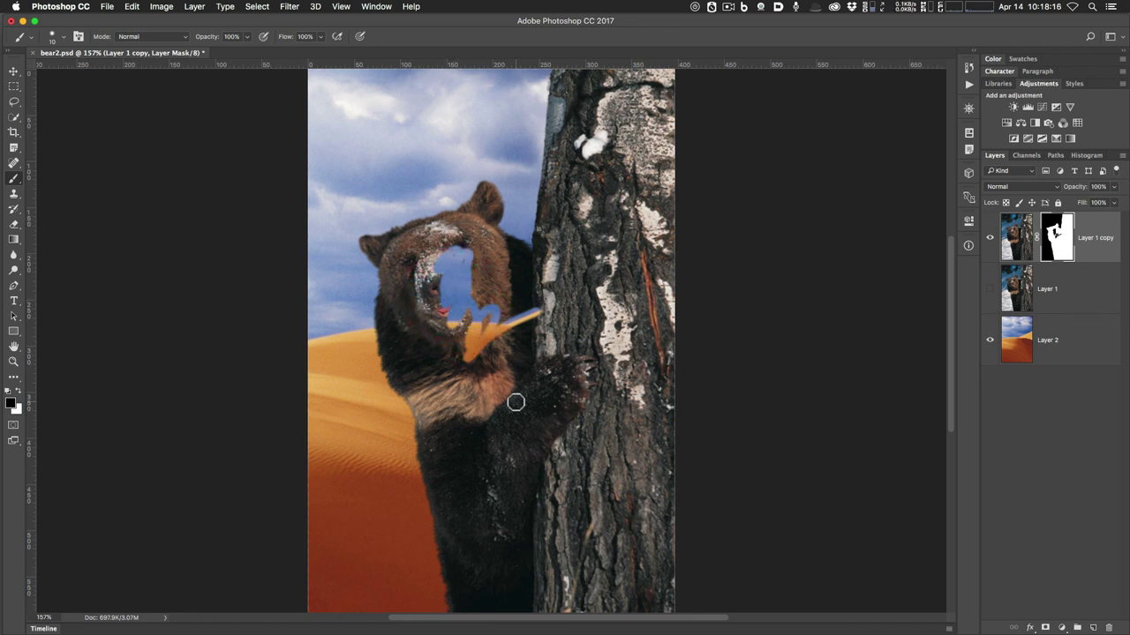
pyautogui.press('super+z')
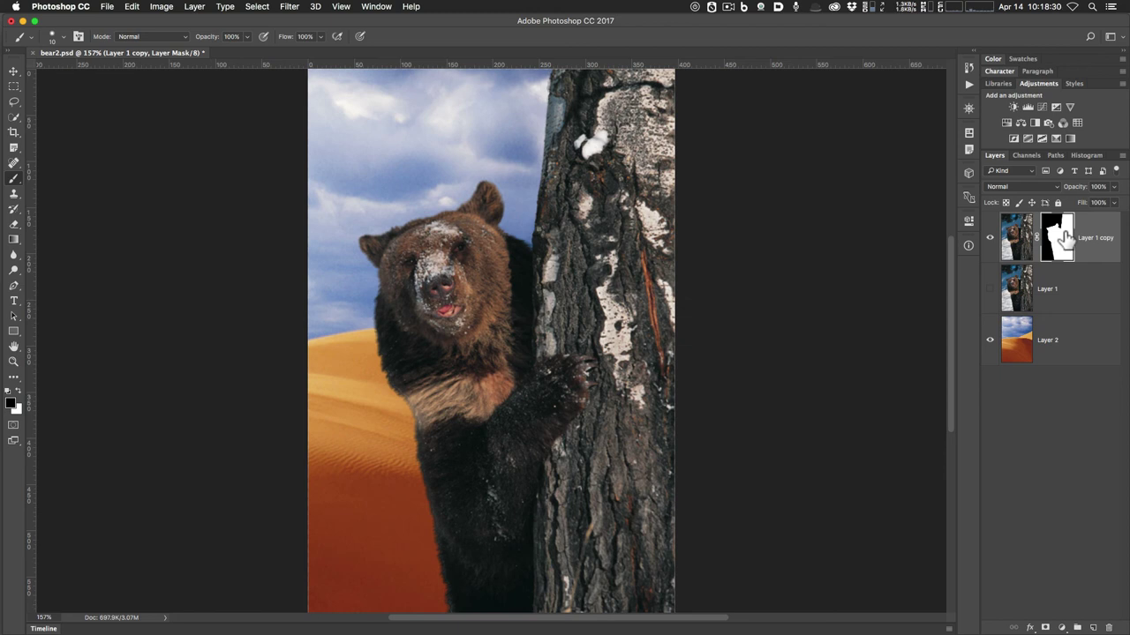
# Step: Display the layer mask by itself and paint white just inside the tree's edge to clear the grey specks
pyautogui.press('alt')
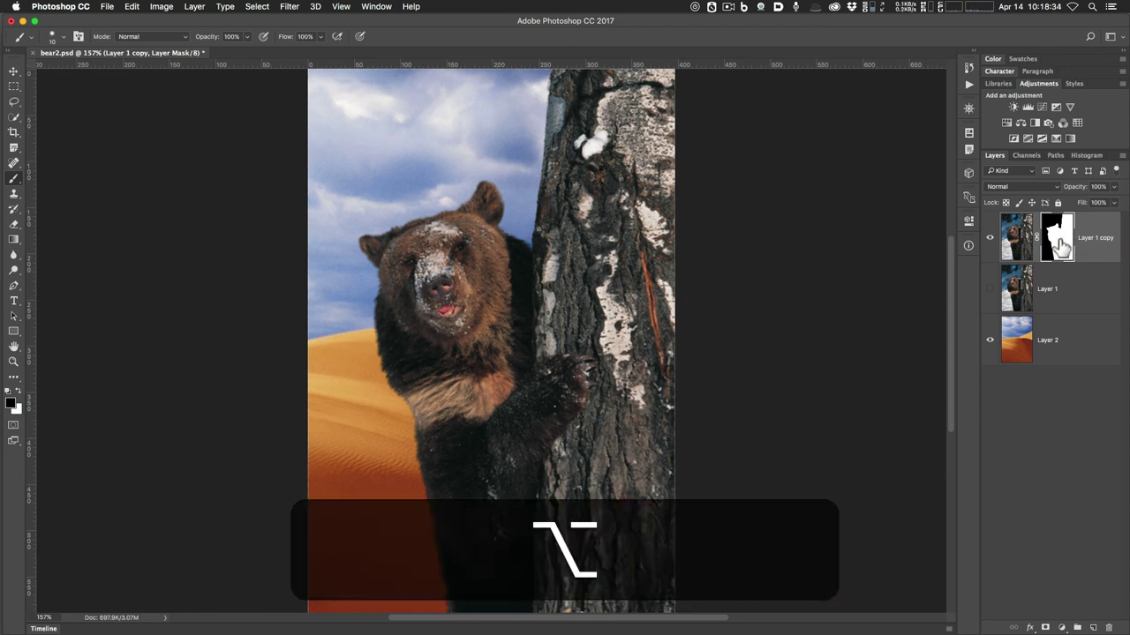
pyautogui.keyDown('alt'); pyautogui.click(1057, 243); pyautogui.keyUp('alt')
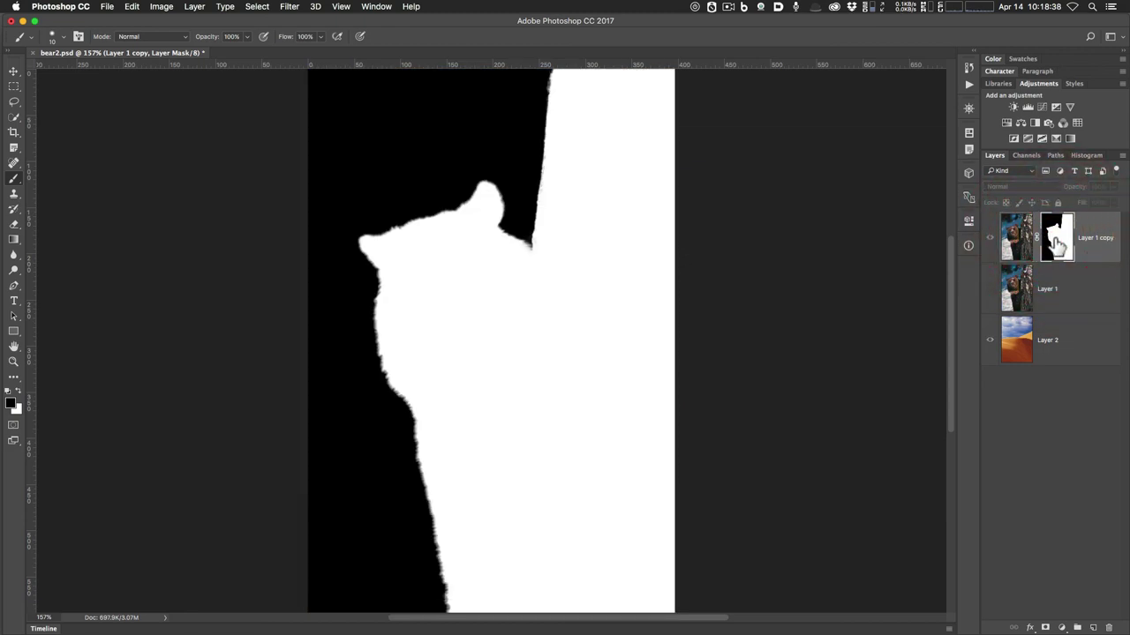
pyautogui.press('super+equal')
pyautogui.press('super+equal')
pyautogui.press('super+equal')
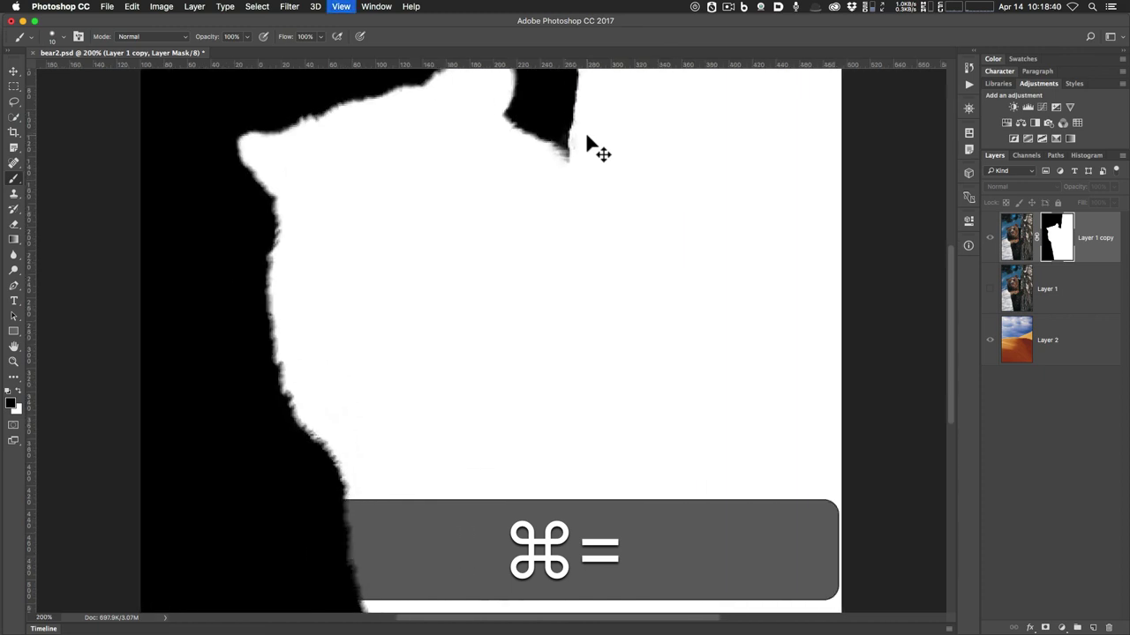
pyautogui.moveTo(660, 133); pyautogui.dragTo(655, 423)
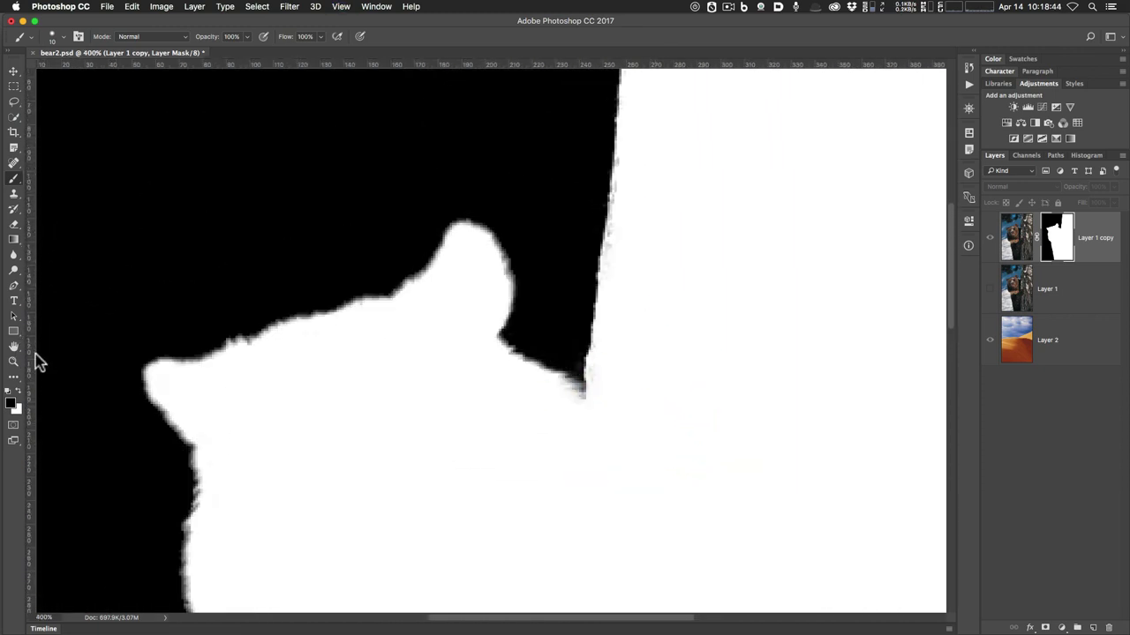
pyautogui.press('x')
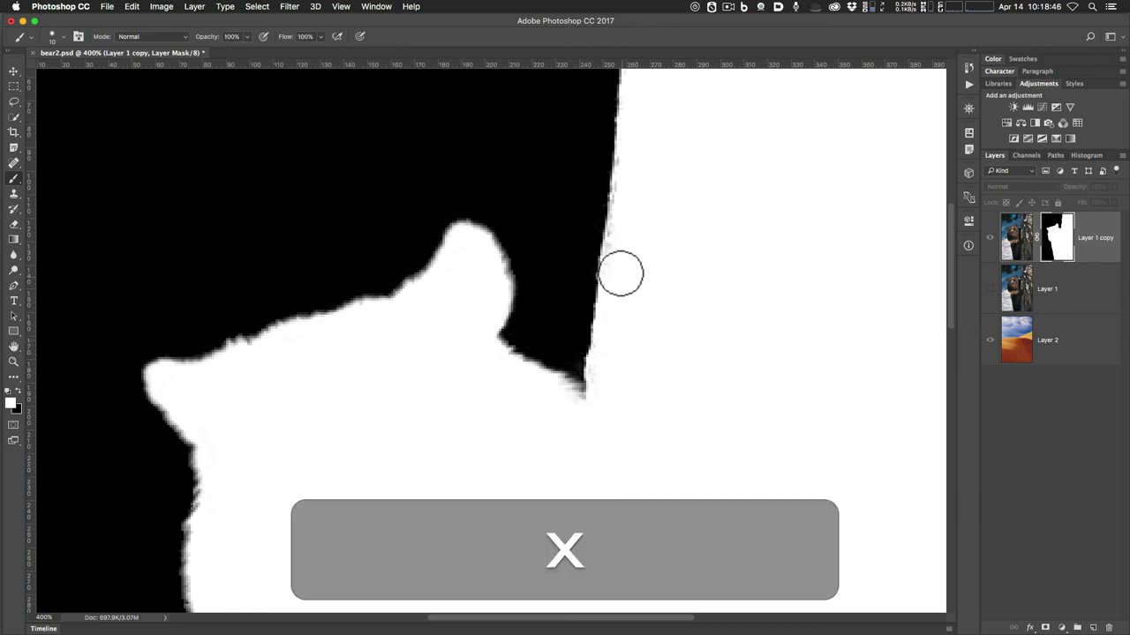
pyautogui.moveTo(612, 270); pyautogui.dragTo(630, 141)
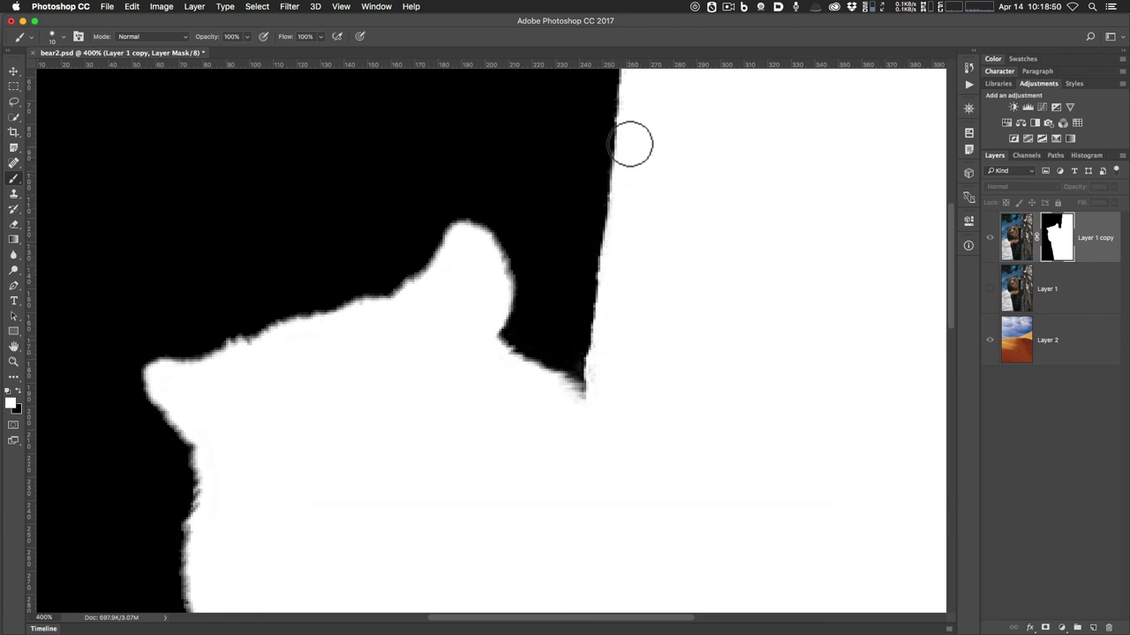
# Step: Clean the upper tree edge in the mask, painting black over the grey outside it and white just inside it
pyautogui.press('space')
pyautogui.moveTo(691, 182); pyautogui.dragTo(673, 424)
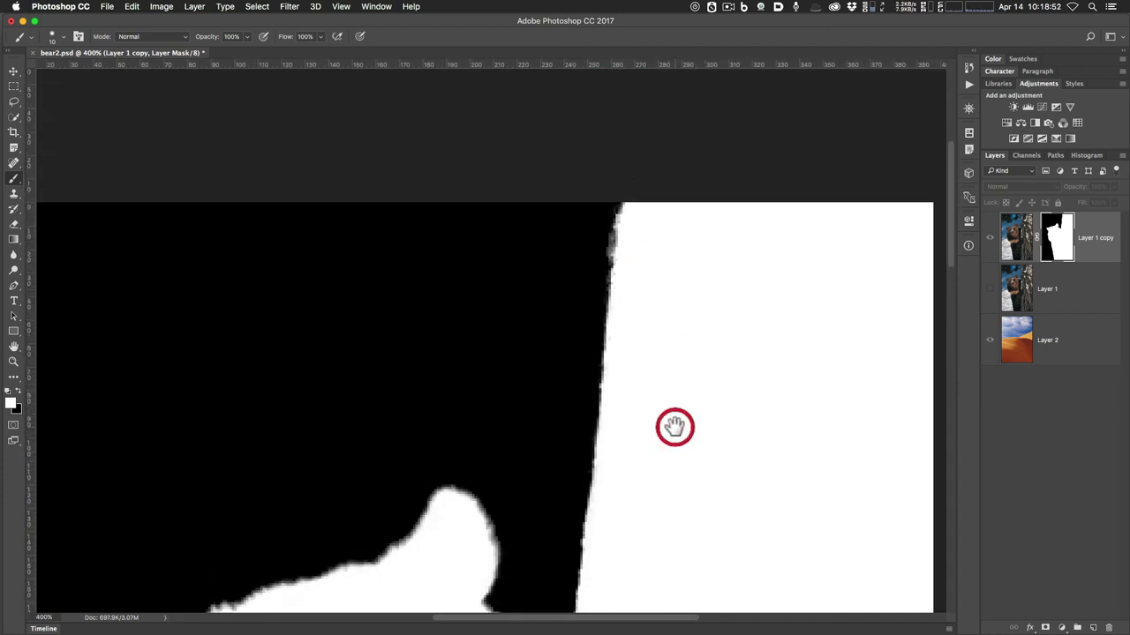
pyautogui.press('x')
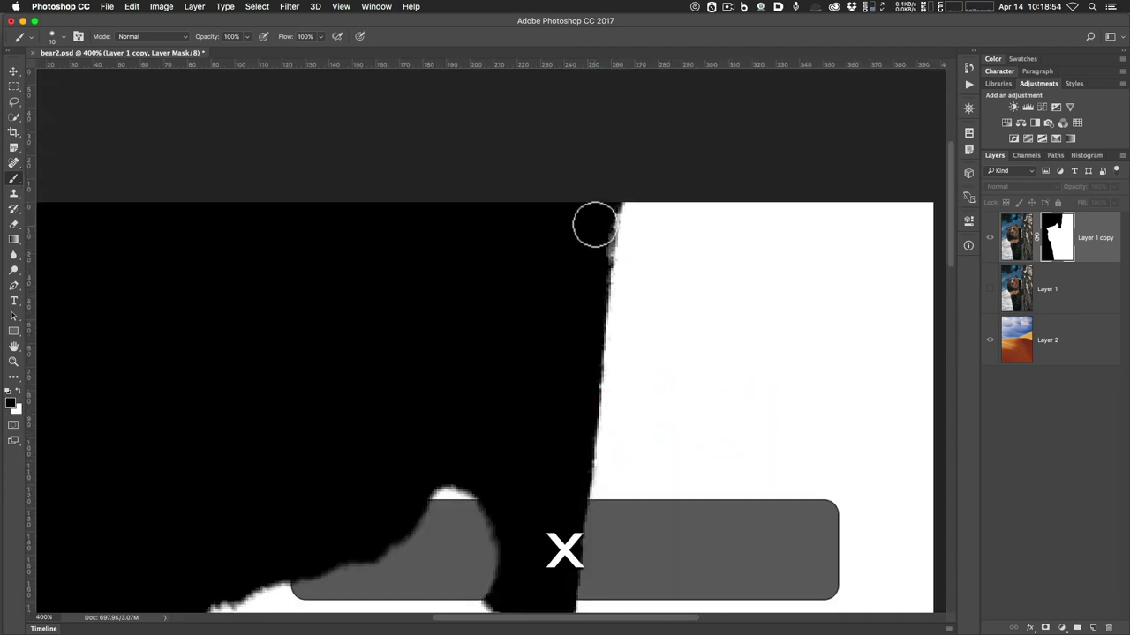
pyautogui.moveTo(600, 204)
pyautogui.mouseDown()
pyautogui.moveTo(592, 285)
pyautogui.moveTo(603, 215)
pyautogui.mouseUp()
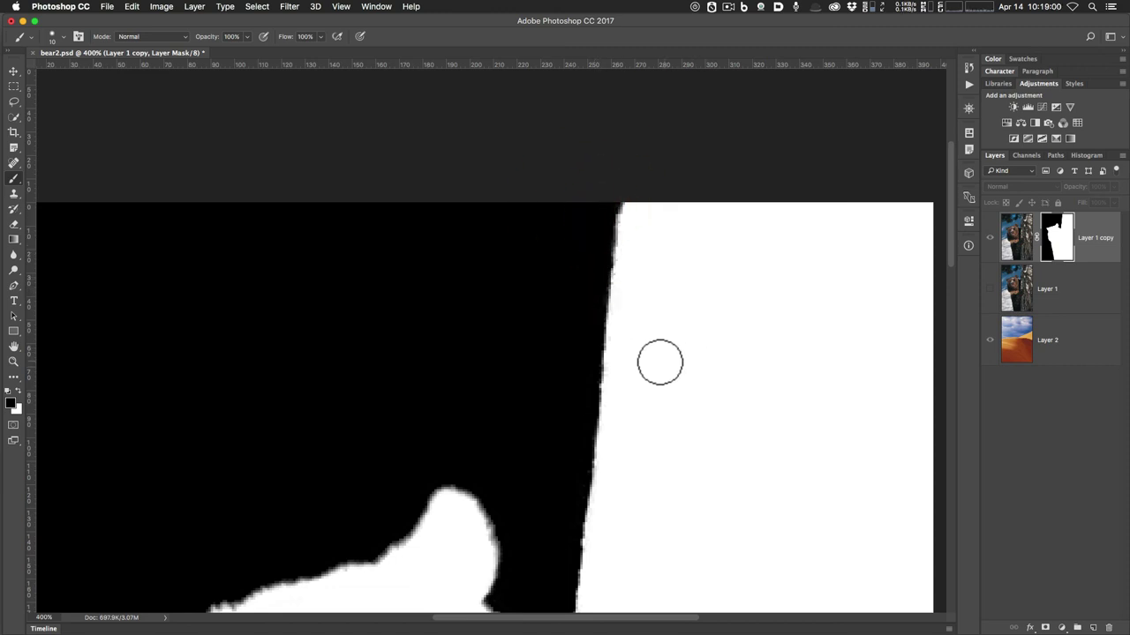
pyautogui.press('x')
pyautogui.click(622, 352)
pyautogui.moveTo(621, 352); pyautogui.dragTo(618, 323)
pyautogui.press('x')
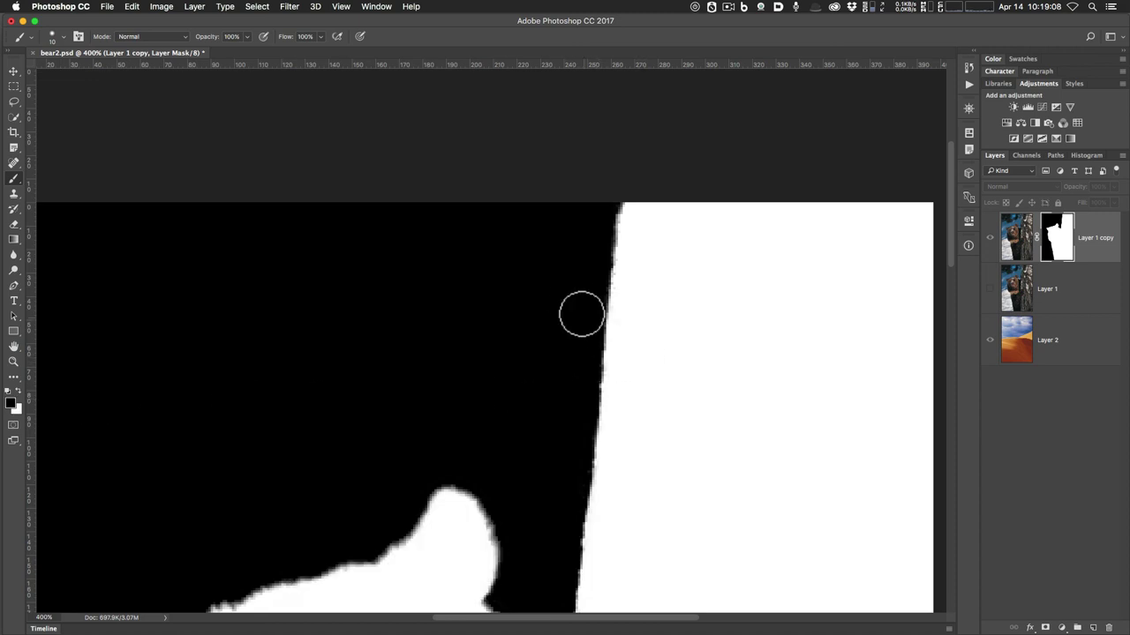
pyautogui.moveTo(565, 316)
pyautogui.mouseDown()
pyautogui.moveTo(556, 347)
pyautogui.moveTo(564, 185)
pyautogui.mouseUp()
# Step: Fit the image to the window and return from the mask view to the composite
pyautogui.press('space')
pyautogui.press('super+0')
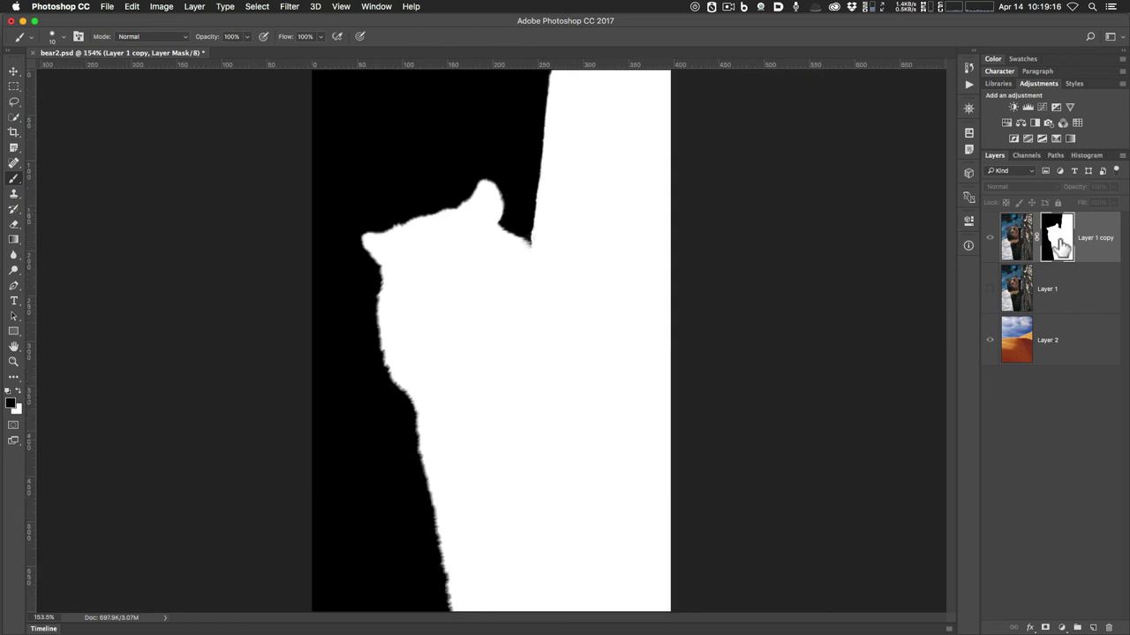
pyautogui.press('alt')
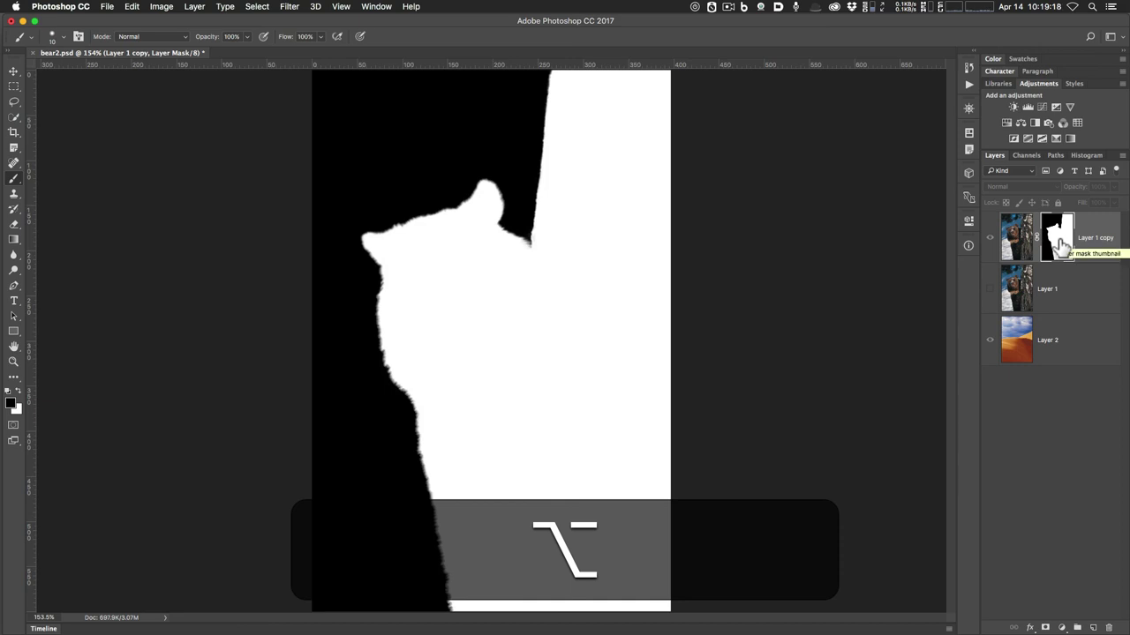
pyautogui.press('alt')
pyautogui.keyDown('alt'); pyautogui.click(1059, 243); pyautogui.keyUp('alt')
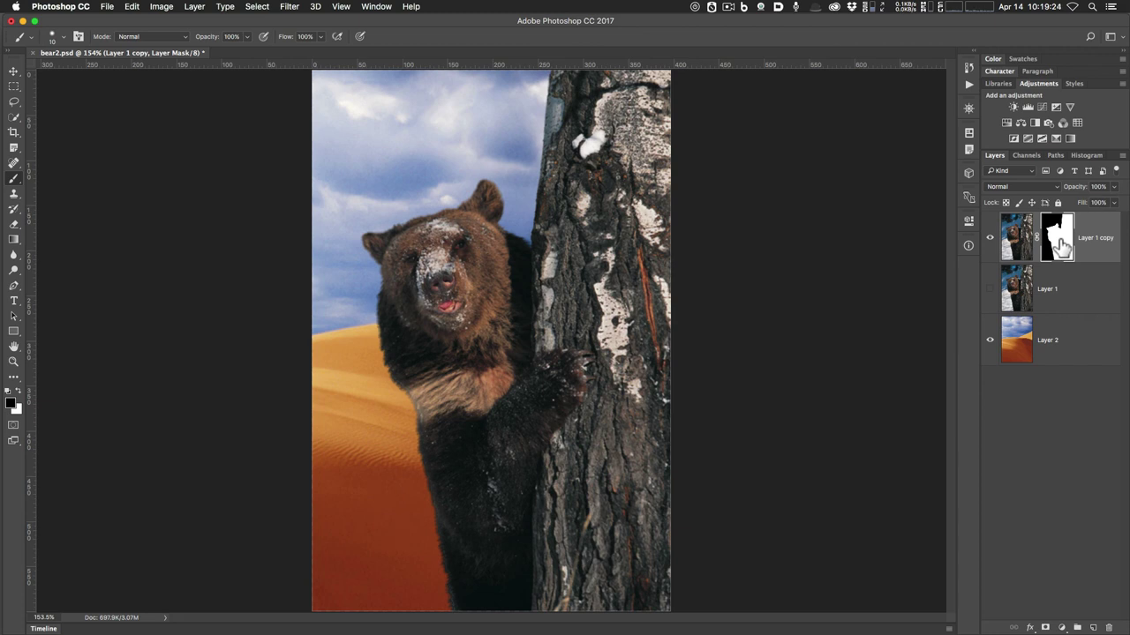
# Step: Disable and re-enable the mask of Layer 1 copy to compare the image with and without it
pyautogui.keyDown('shift'); pyautogui.click(1059, 243); pyautogui.keyUp('shift')
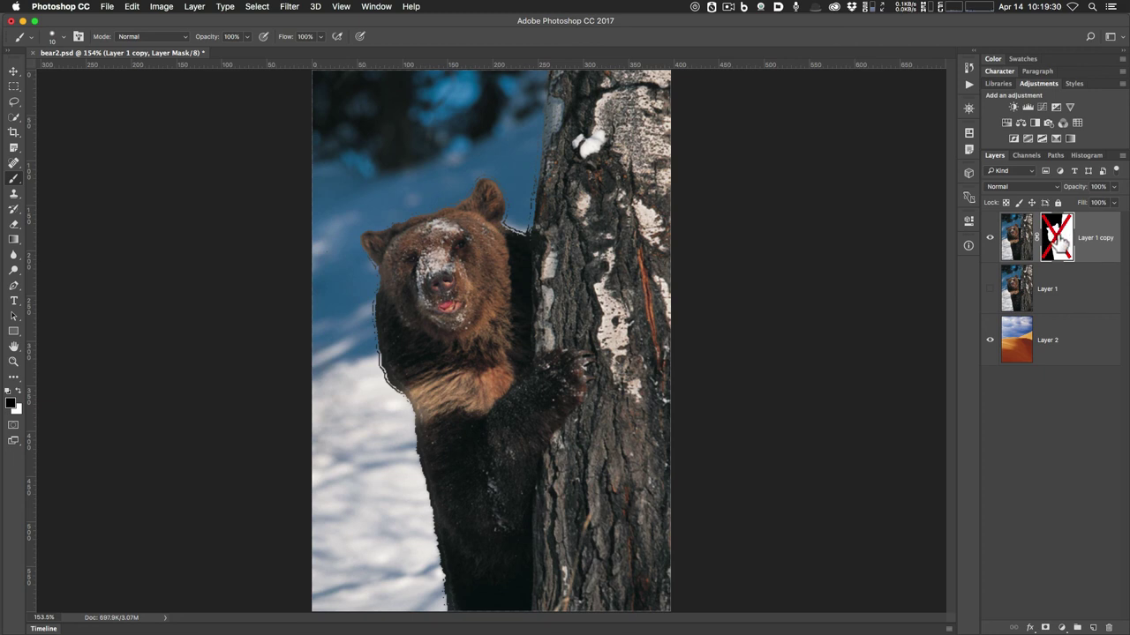
pyautogui.keyDown('shift'); pyautogui.click(1059, 242); pyautogui.keyUp('shift')
pyautogui.keyDown('shift'); pyautogui.click(1059, 243); pyautogui.keyUp('shift')
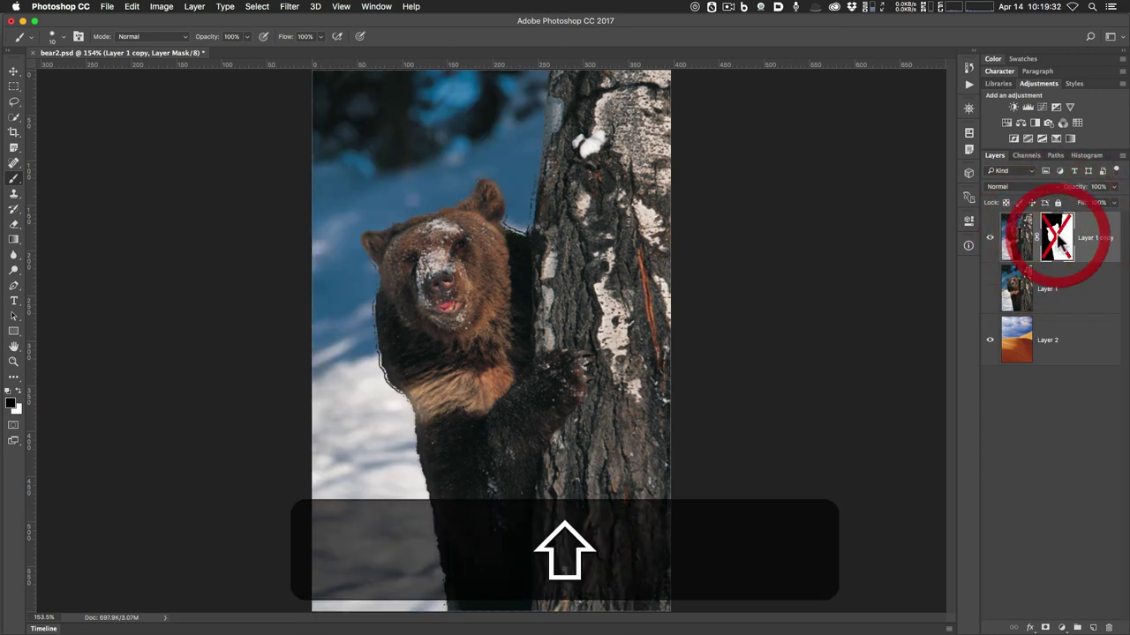
pyautogui.keyDown('shift'); pyautogui.click(1059, 241); pyautogui.keyUp('shift')
pyautogui.keyDown('shift'); pyautogui.click(1059, 240); pyautogui.keyUp('shift')
pyautogui.keyDown('shift'); pyautogui.click(1059, 241); pyautogui.keyUp('shift')
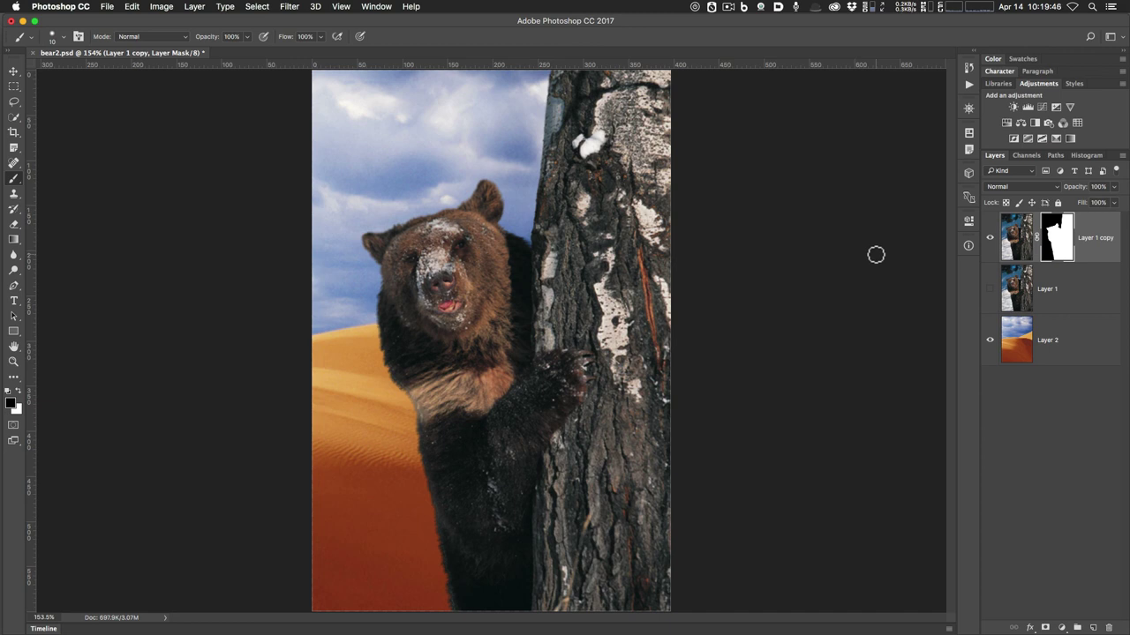
# Step: Hide and show Layer 1 copy to check the dune background behind the bear and tree
pyautogui.click(989, 237)
pyautogui.click(989, 237)
pyautogui.click(989, 239)
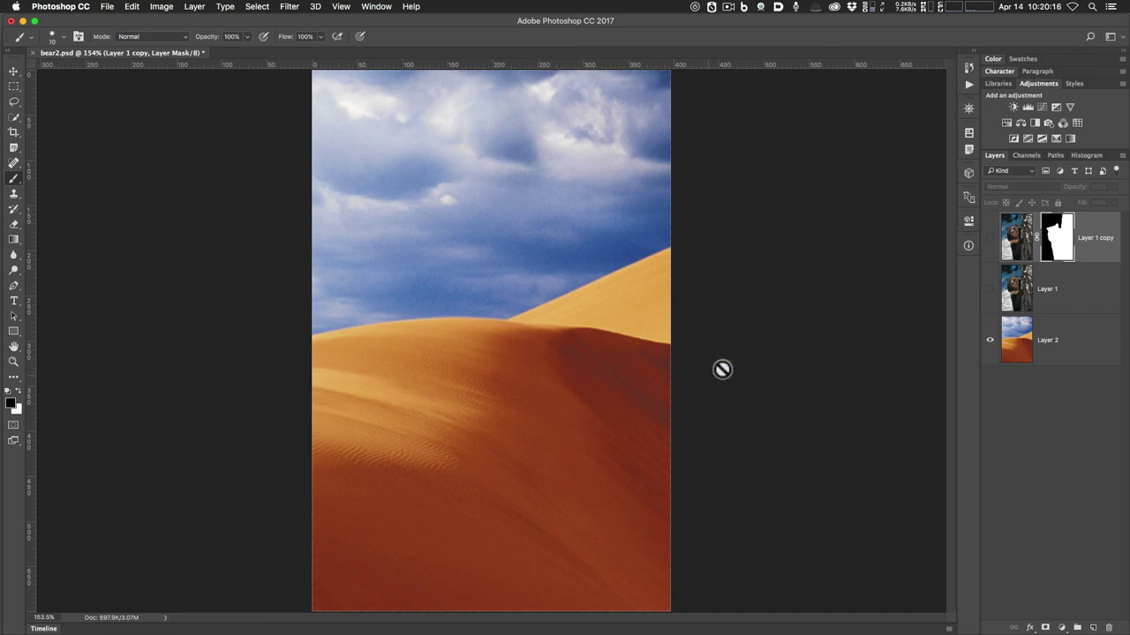
pyautogui.click(989, 243)
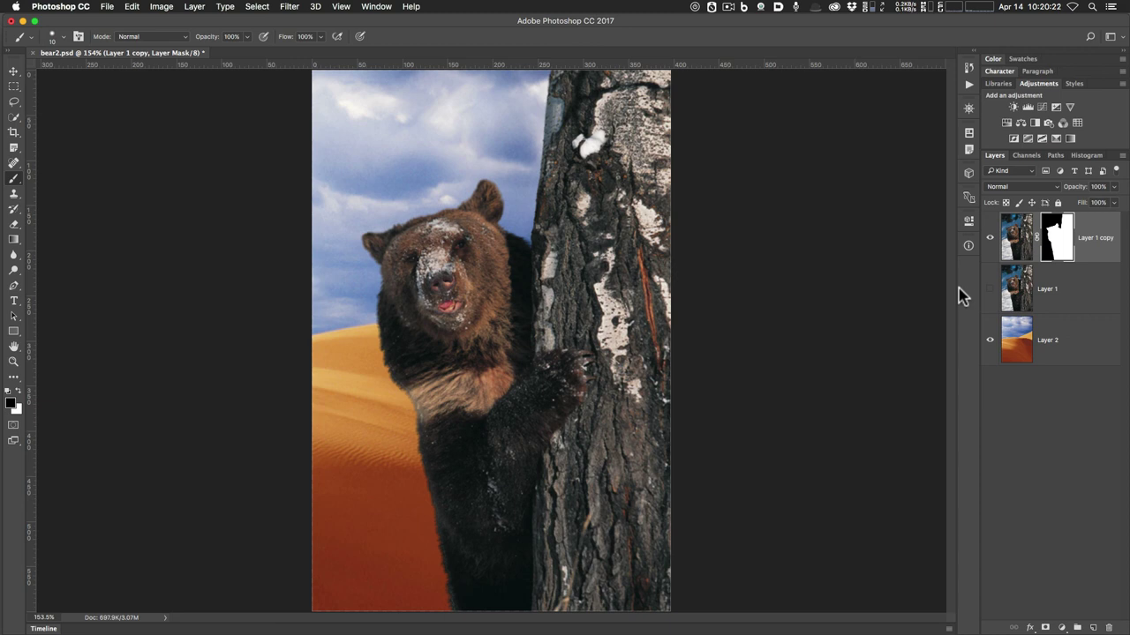
# Step: Flip the dune background on Layer 2 horizontally
pyautogui.click(1018, 341)
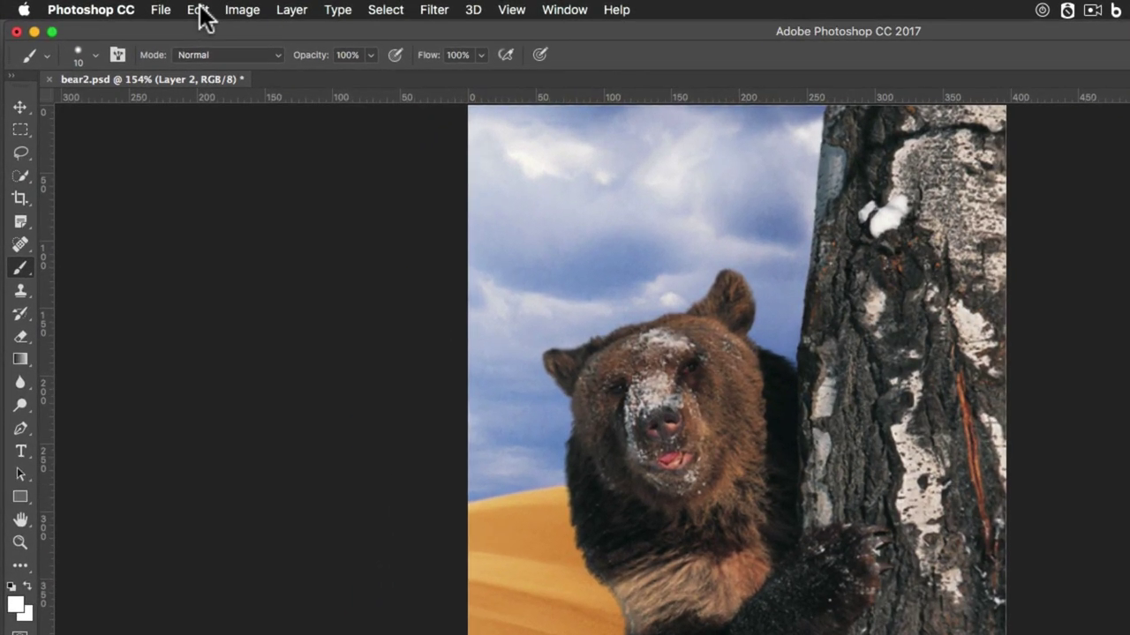
pyautogui.click(168, 9)
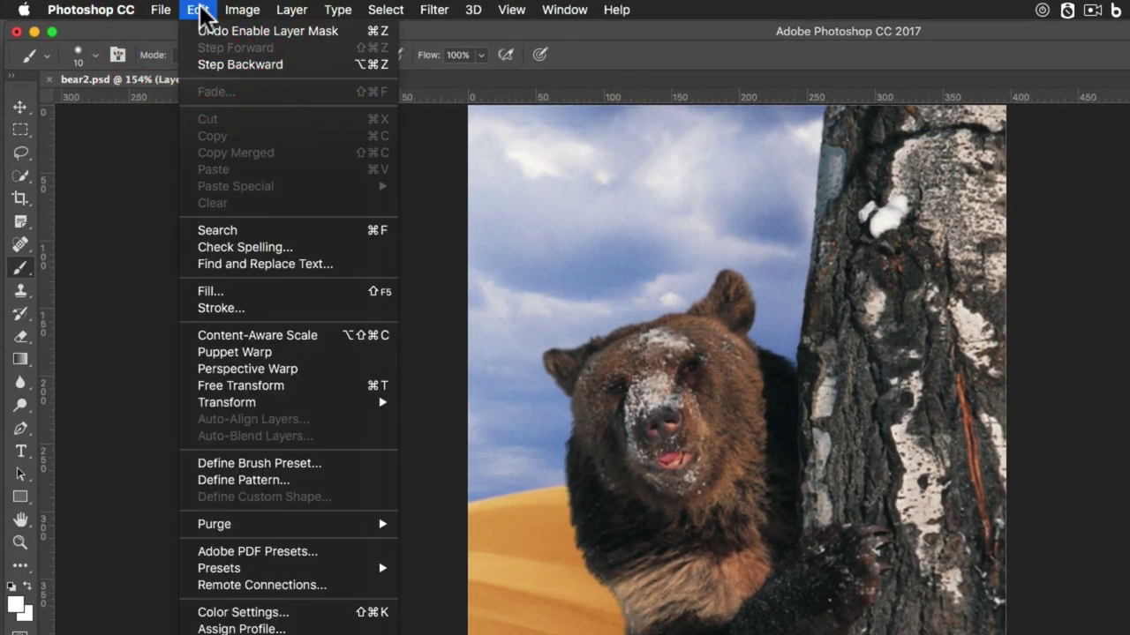
pyautogui.moveTo(298, 403)
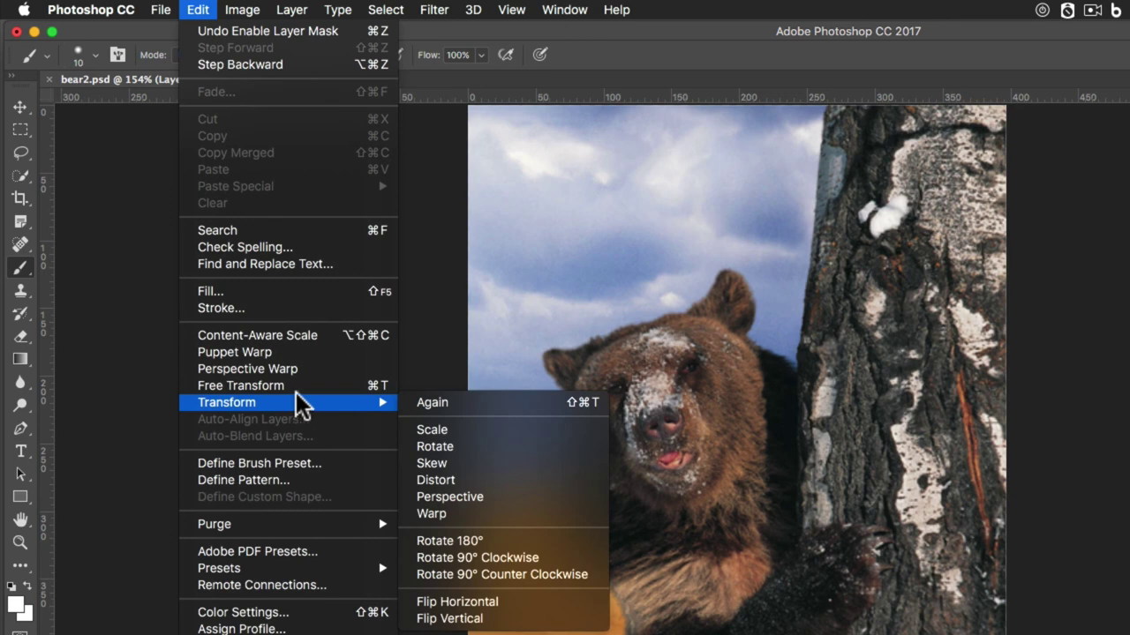
pyautogui.click(494, 603)
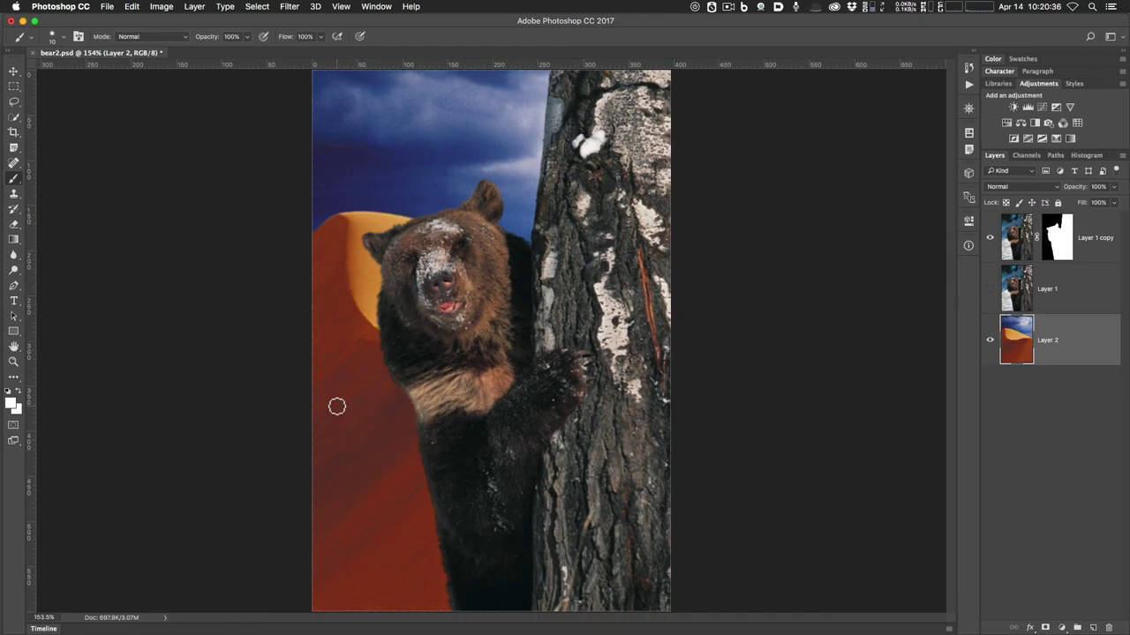
# Step: Shift the flipped dune background slightly left while Layer 1 copy is hidden, and show that layer again
pyautogui.click(990, 238)
pyautogui.click(990, 238)
pyautogui.click(990, 238)
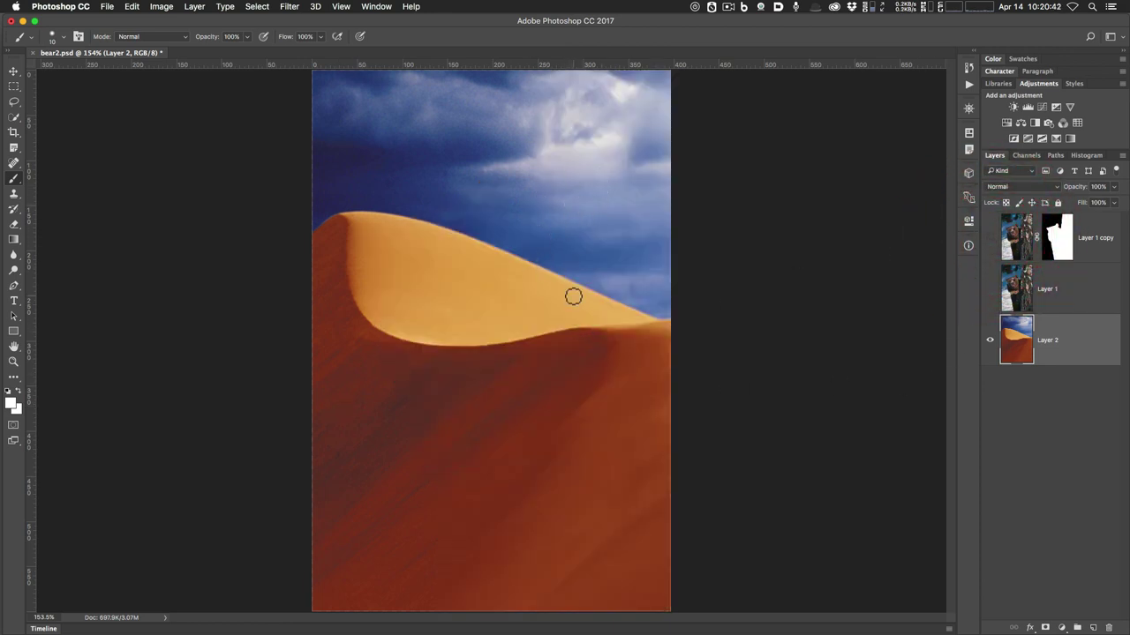
pyautogui.click(13, 71)
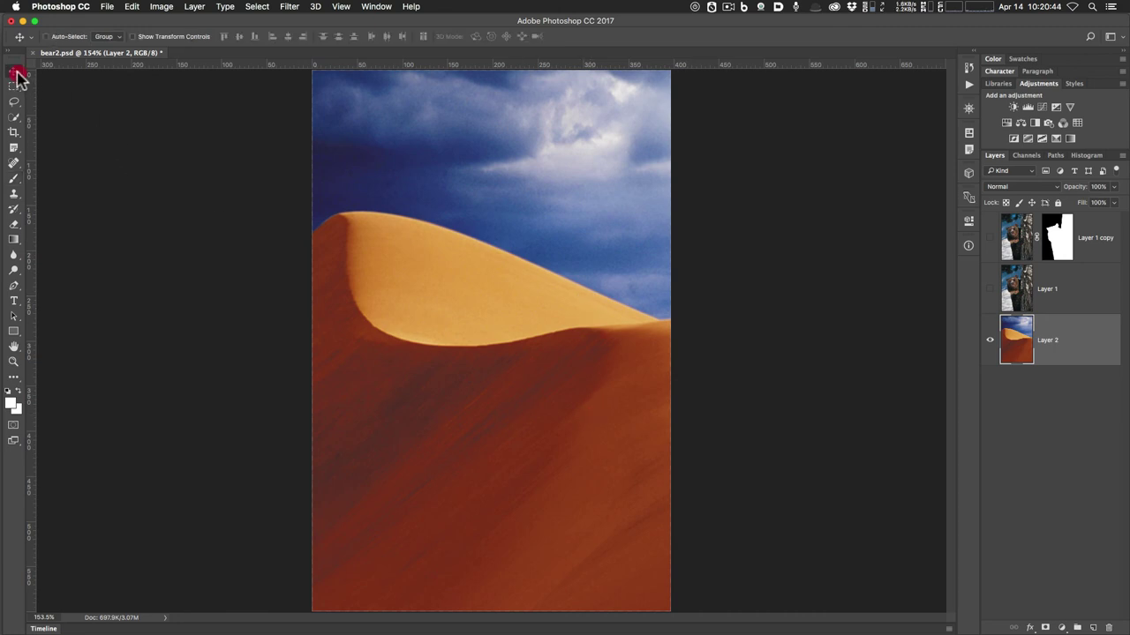
pyautogui.moveTo(527, 394)
pyautogui.mouseDown()
pyautogui.moveTo(391, 398)
pyautogui.moveTo(529, 398)
pyautogui.moveTo(510, 385)
pyautogui.mouseUp()
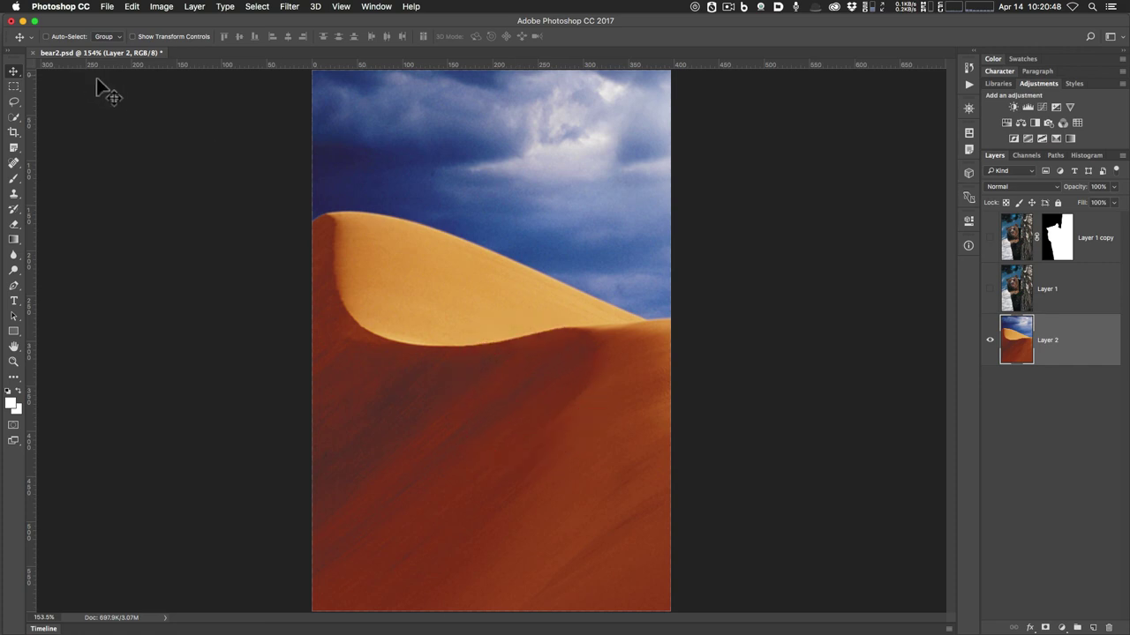
pyautogui.click(989, 237)
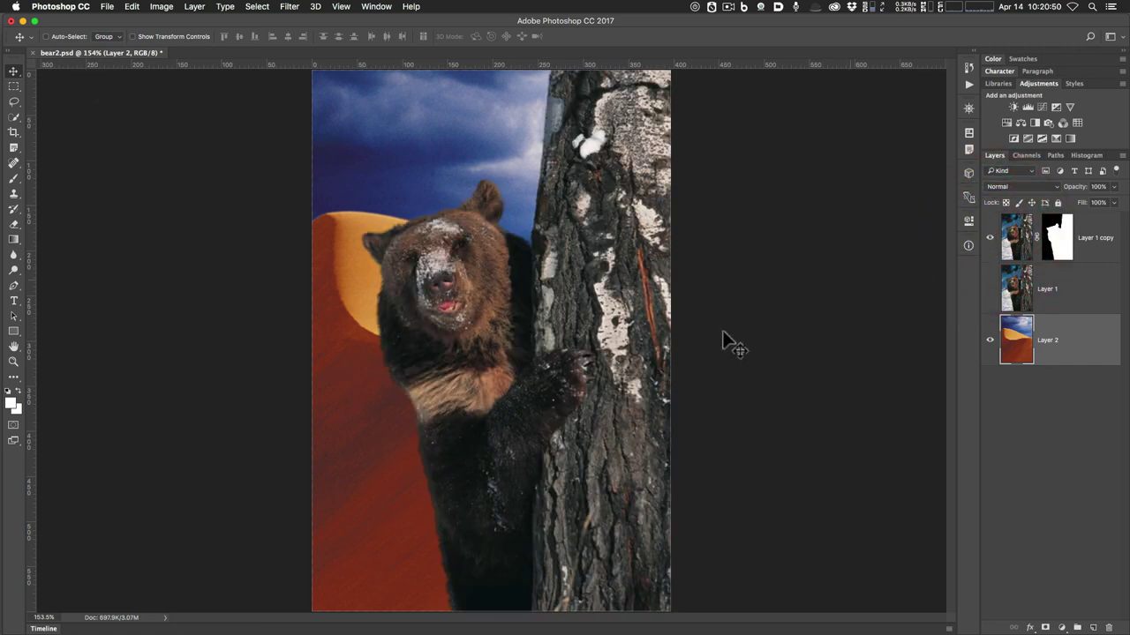